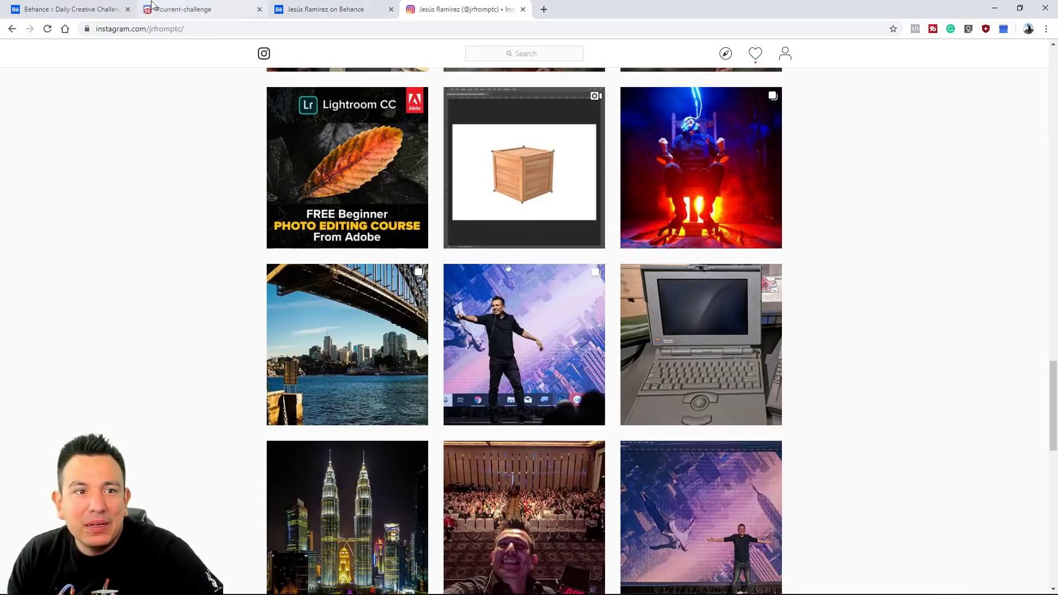
# Step: Review the Photoshop Daily Creative Challenge page on Behance and open the starter files for the Adjust Colors challenge
pyautogui.click(76, 10)
pyautogui.scroll(15, 131, 138)
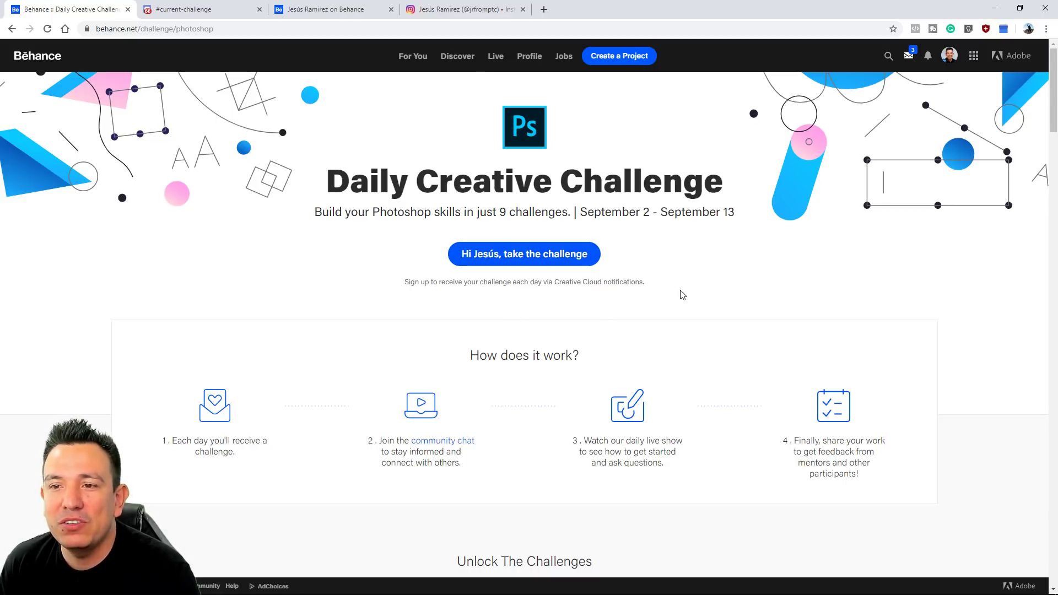
pyautogui.scroll(-10, 347, 276)
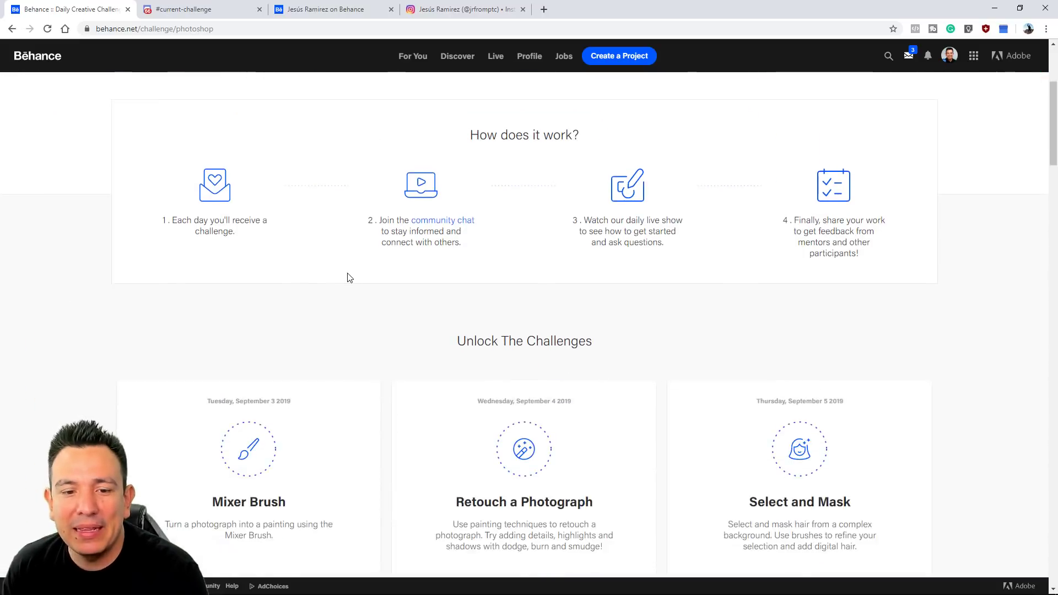
pyautogui.scroll(-1, 341, 277)
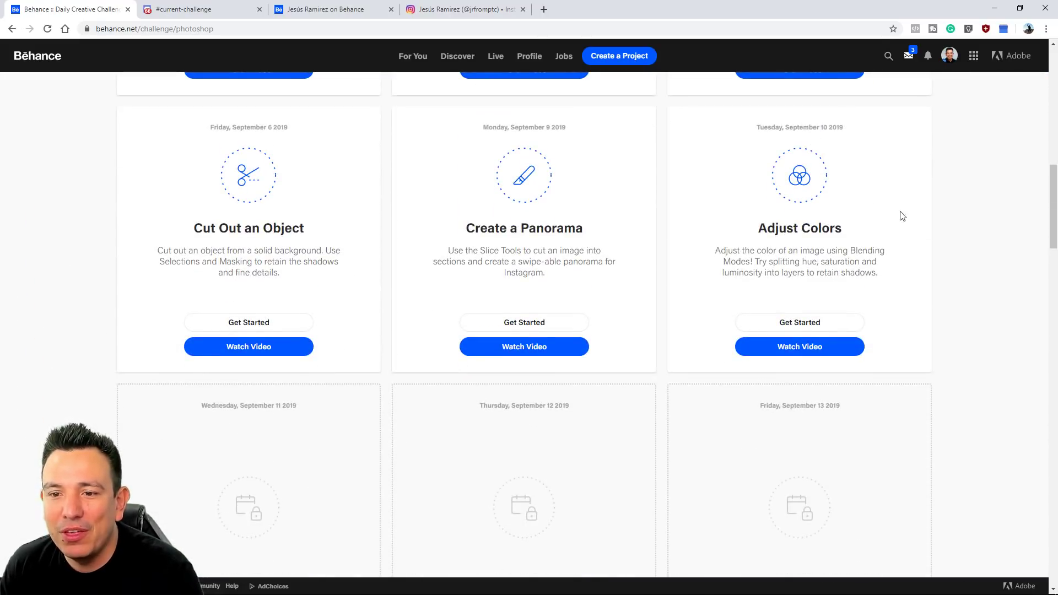
pyautogui.click(846, 329)
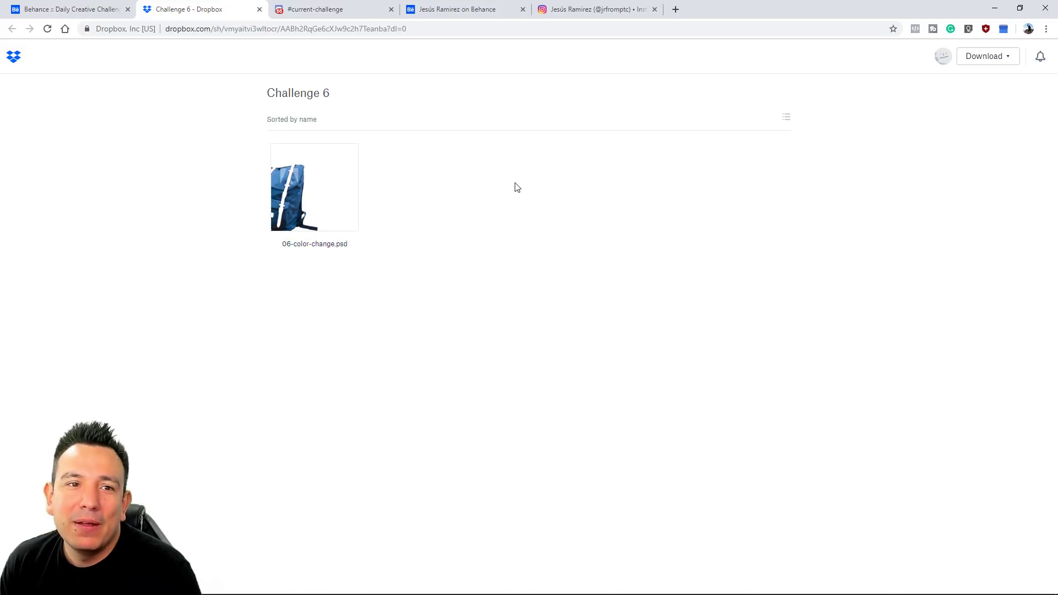
pyautogui.click(91, 9)
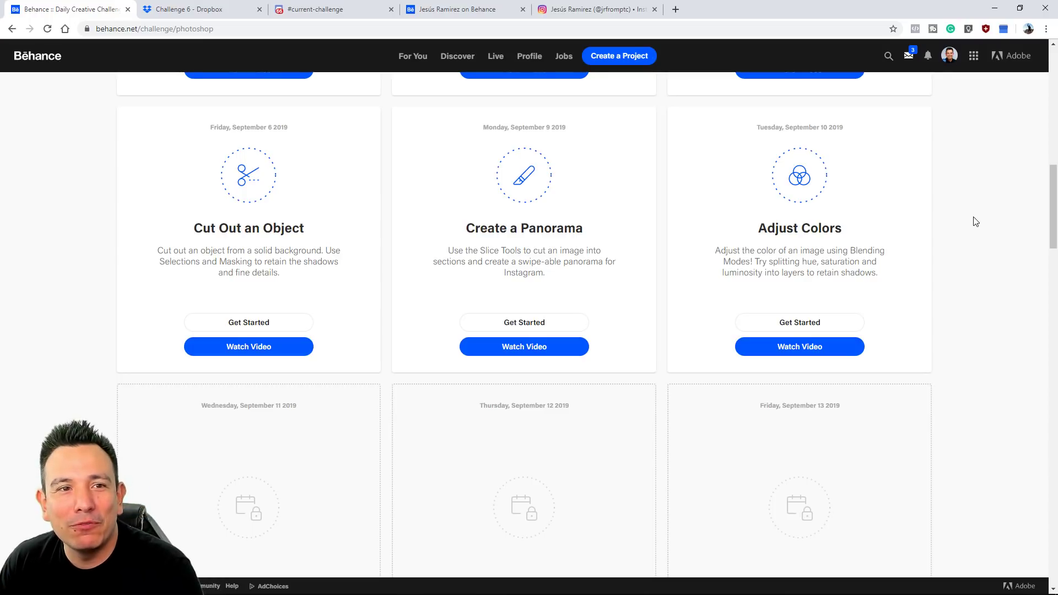
pyautogui.scroll(-10, 946, 161)
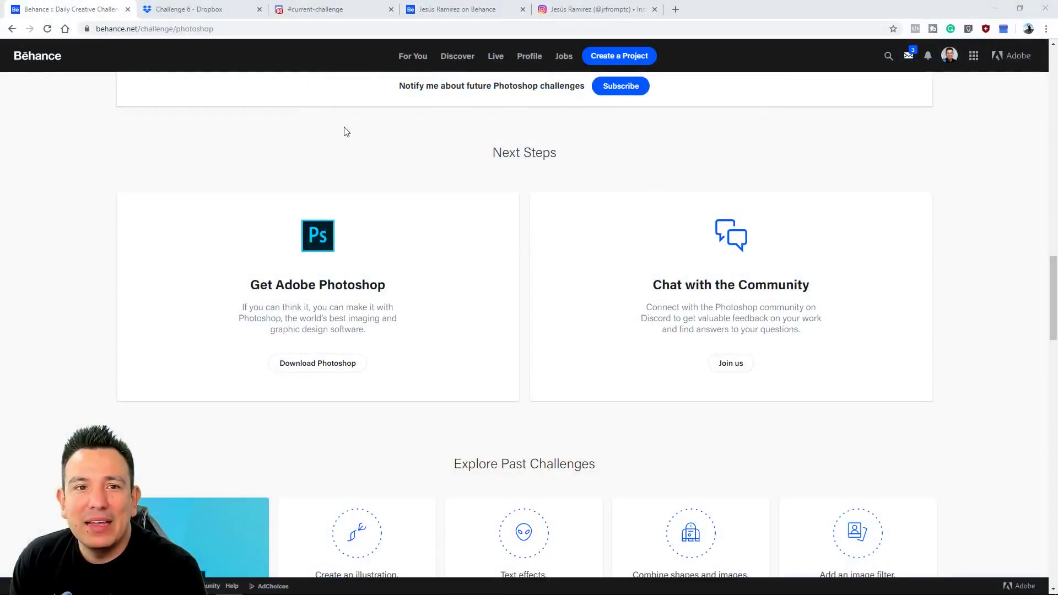
# Step: Switch to Discord and look through the artwork shared in the current-challenge channel
pyautogui.click(317, 9)
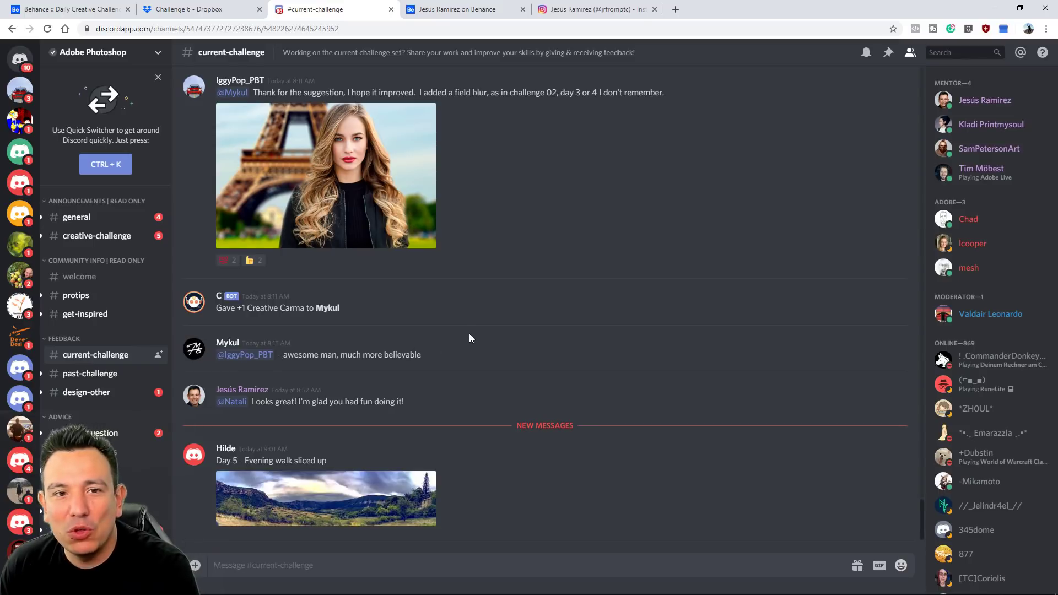
pyautogui.scroll(2, 469, 336)
pyautogui.scroll(9, 469, 341)
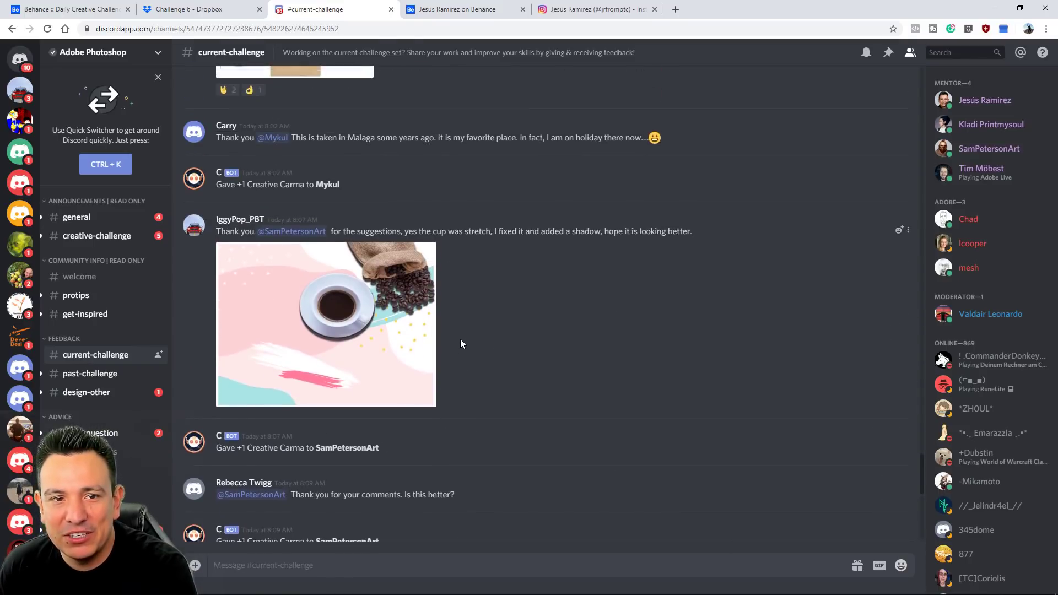
pyautogui.scroll(12, 458, 338)
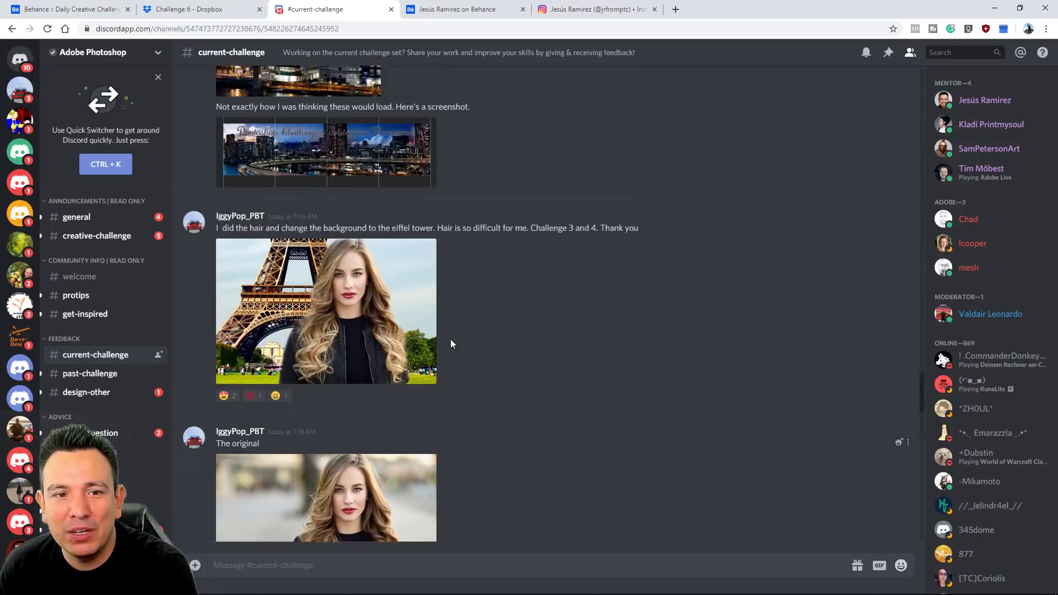
pyautogui.scroll(-3, 450, 344)
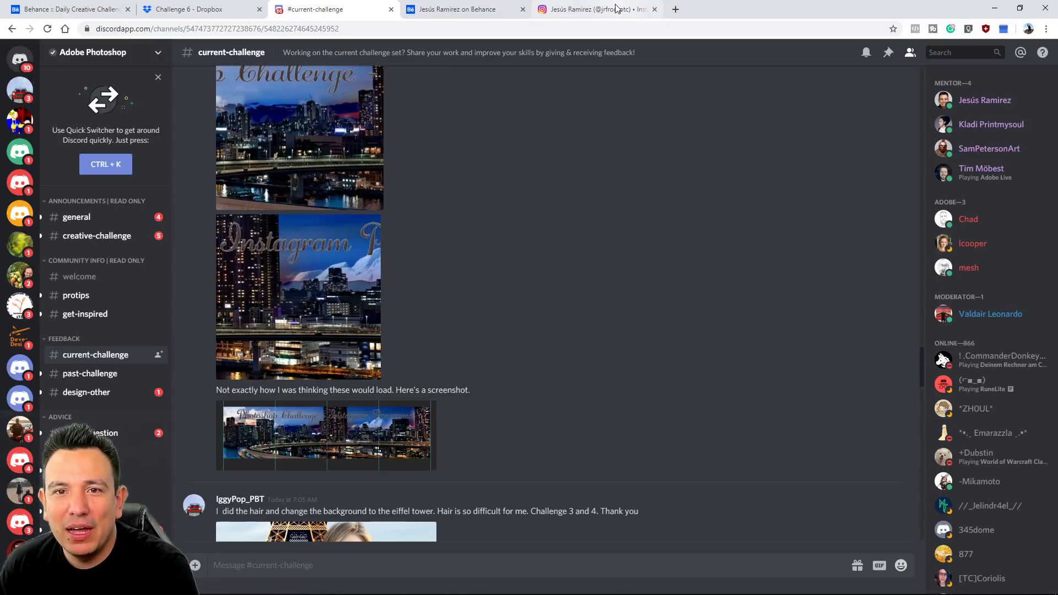
# Step: Switch to Instagram, open the Sydney bridge post and view its panorama slides through to the opera house and back
pyautogui.click(554, 12)
pyautogui.click(381, 338)
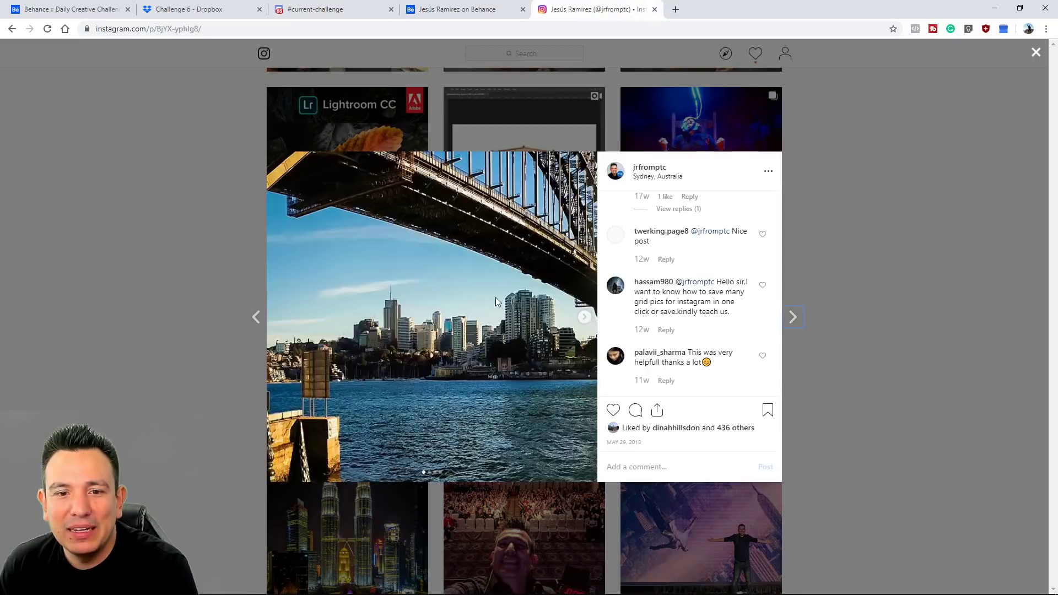
pyautogui.click(585, 321)
pyautogui.click(585, 319)
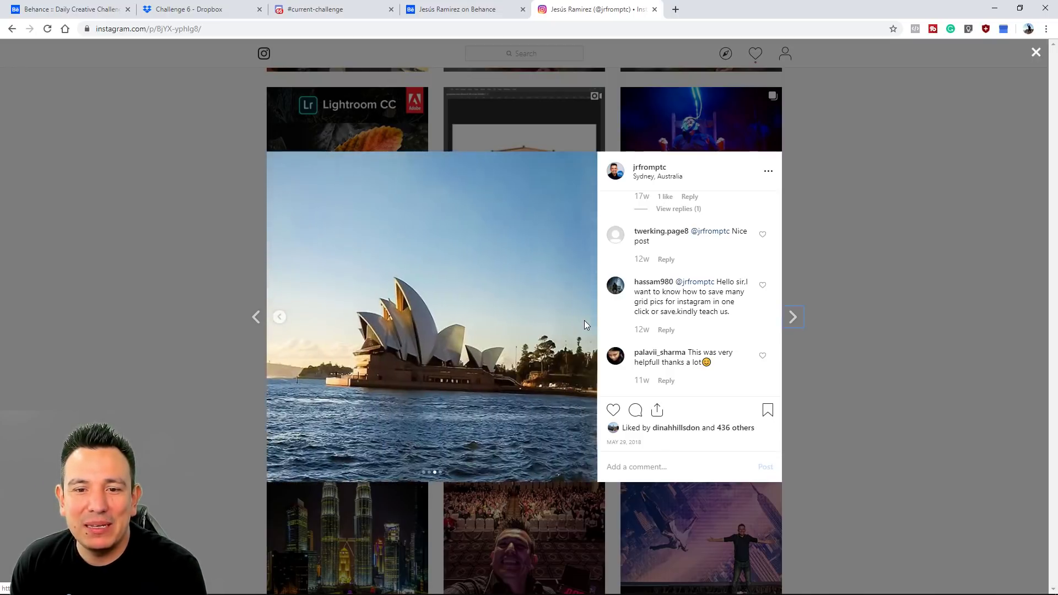
pyautogui.click(279, 319)
pyautogui.click(279, 319)
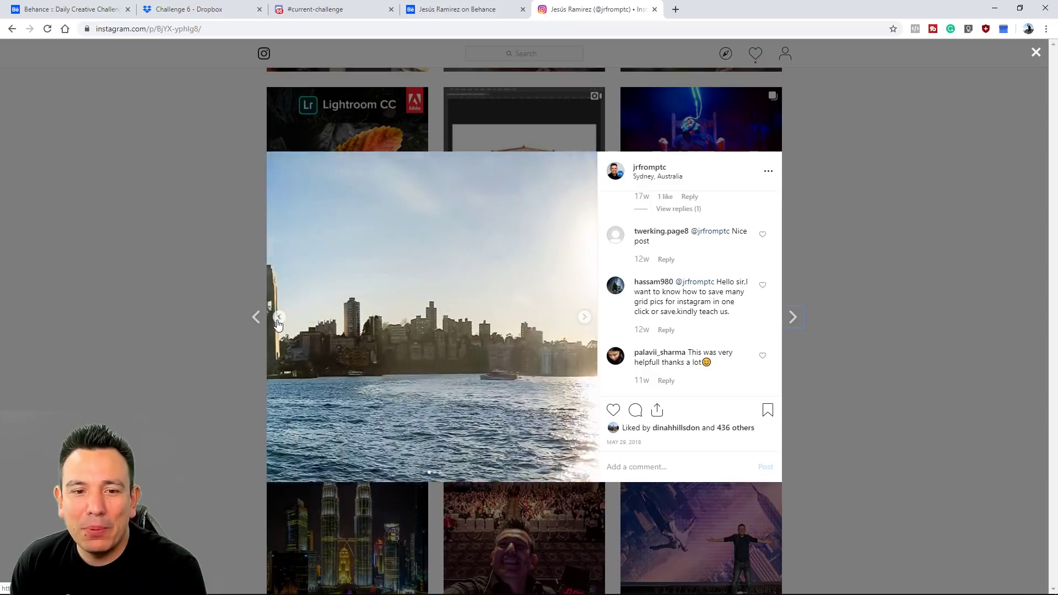
pyautogui.click(279, 319)
pyautogui.doubleClick(276, 316)
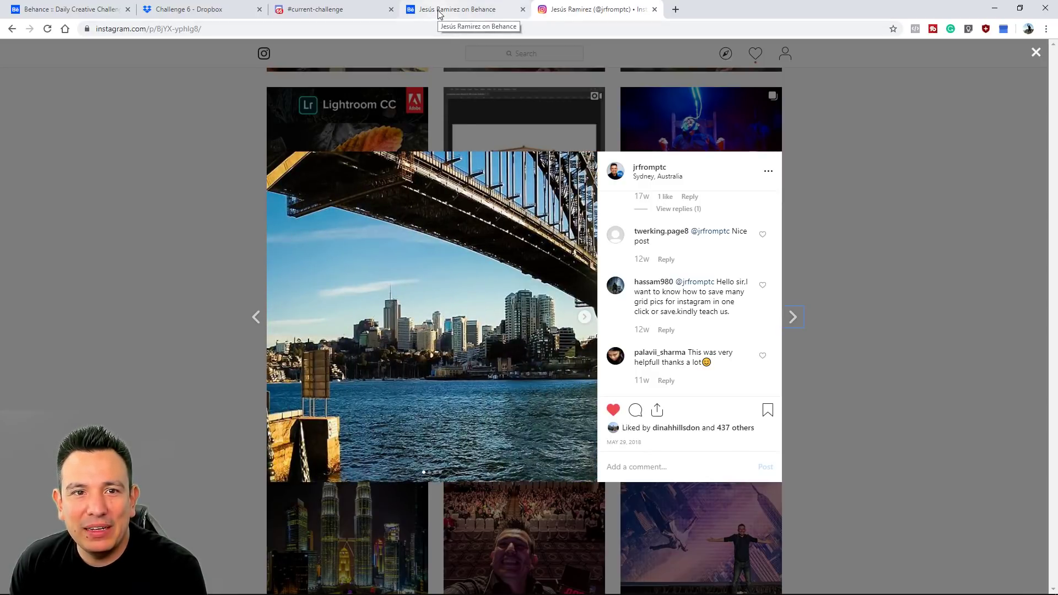
# Step: Return to Discord and look over the current-challenge, past-challenge and tips-and-tricks channels
pyautogui.click(302, 12)
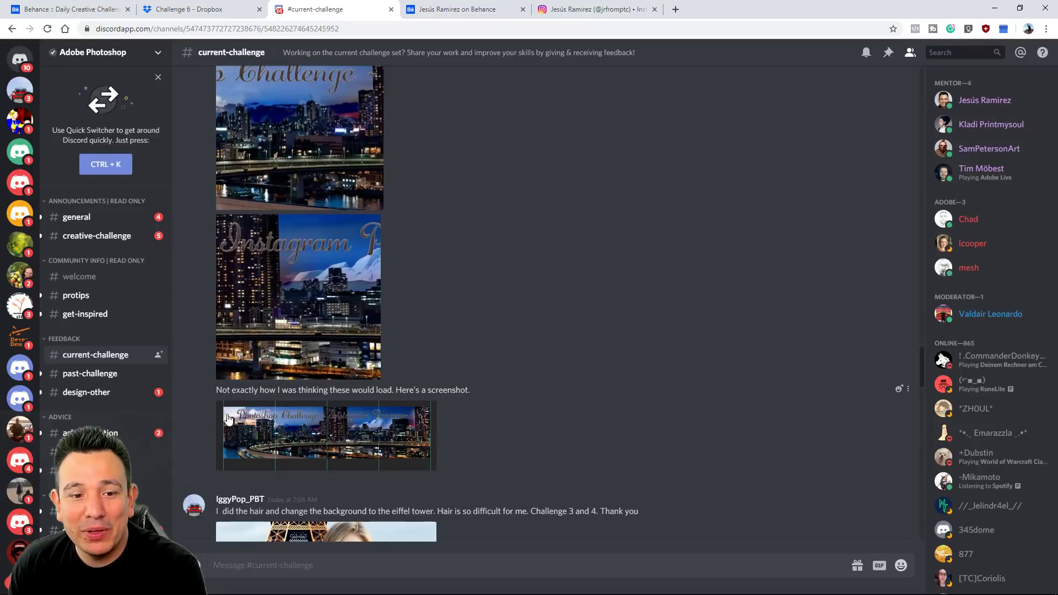
pyautogui.scroll(15, 337, 440)
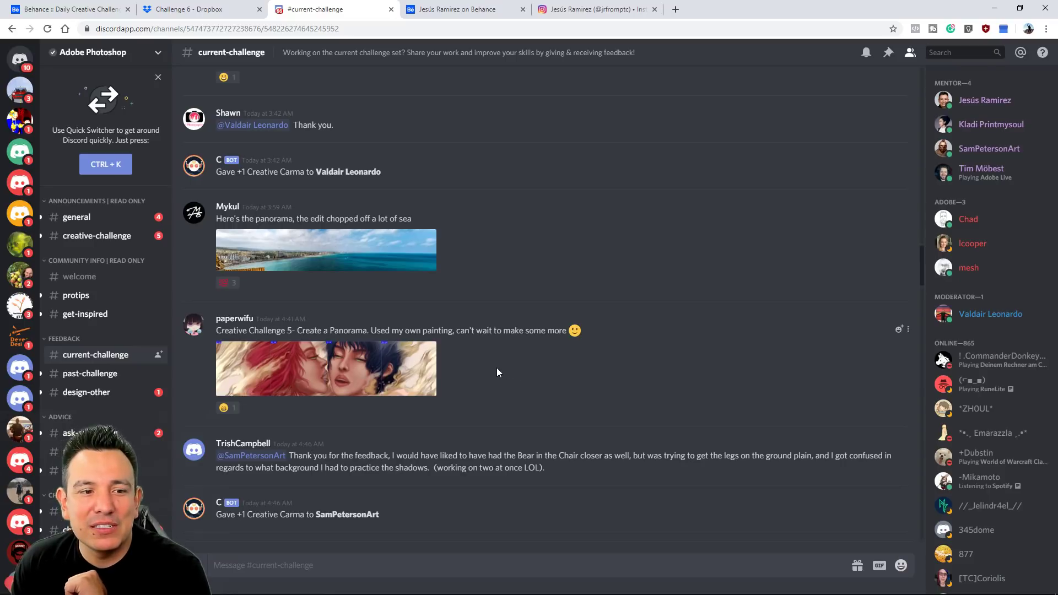
pyautogui.click(109, 375)
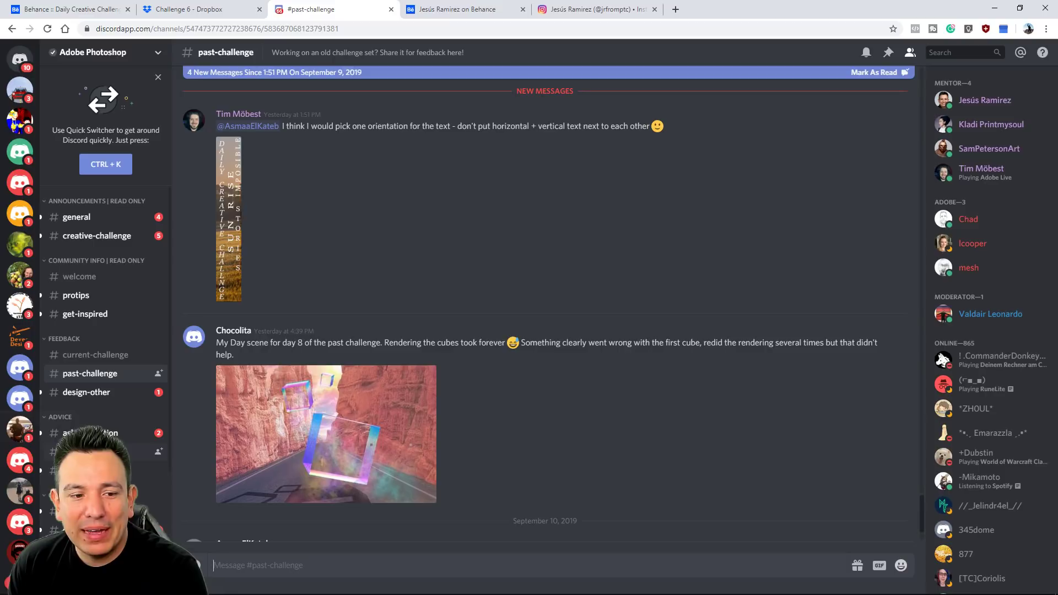
pyautogui.click(167, 454)
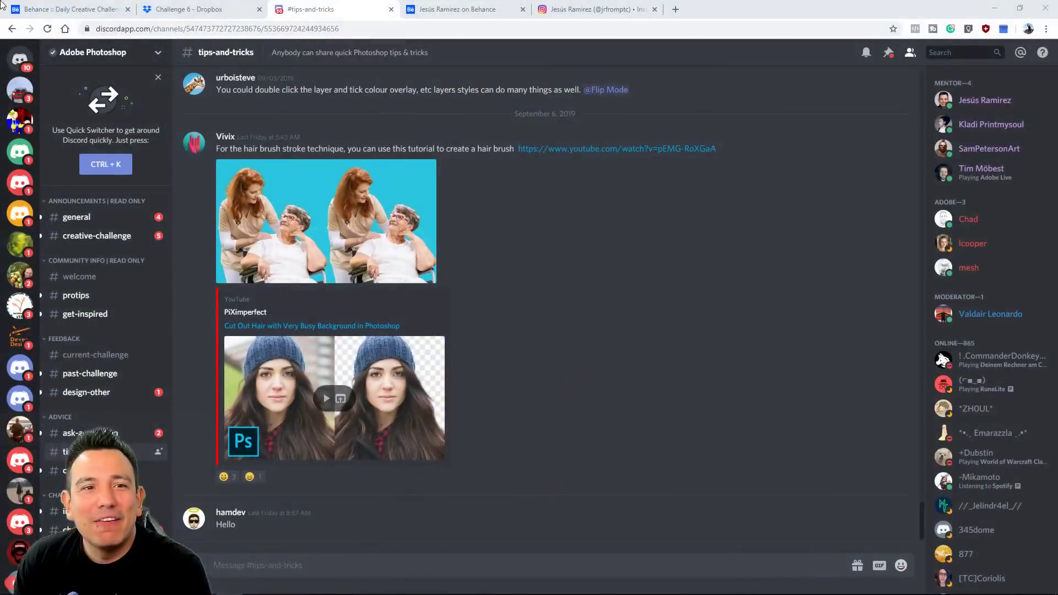
# Step: Return to the Behance challenge page and review the daily challenges, the community chat section and the past challenges
pyautogui.click(53, 11)
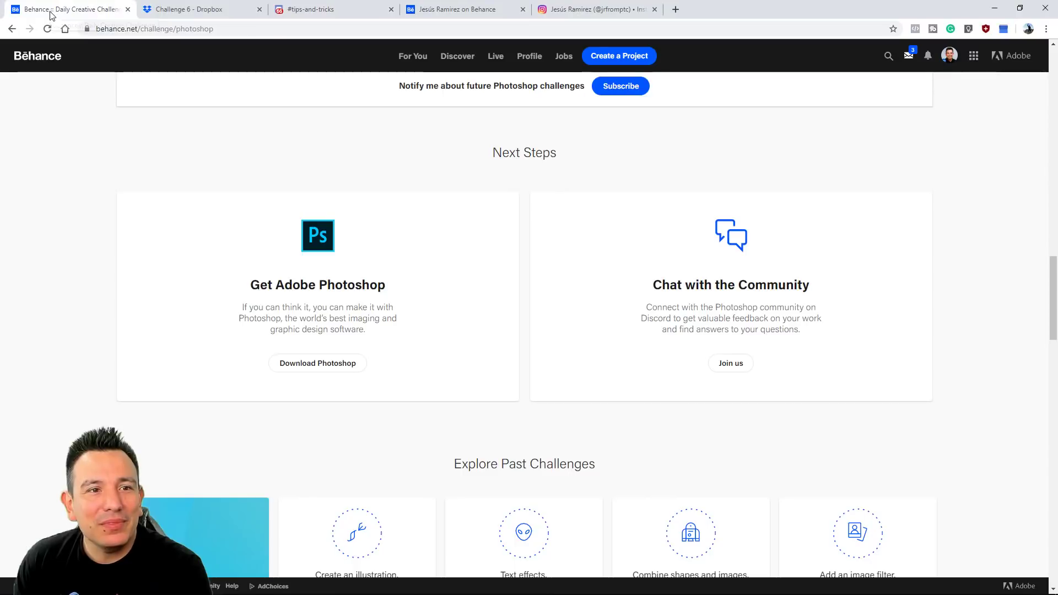
pyautogui.scroll(7, 183, 228)
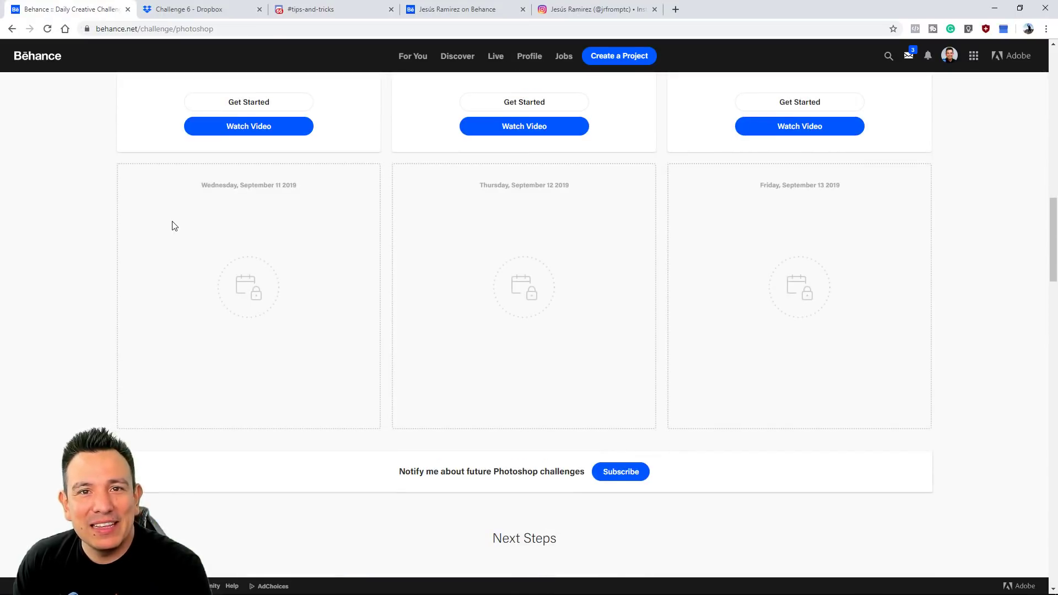
pyautogui.scroll(-6, 769, 226)
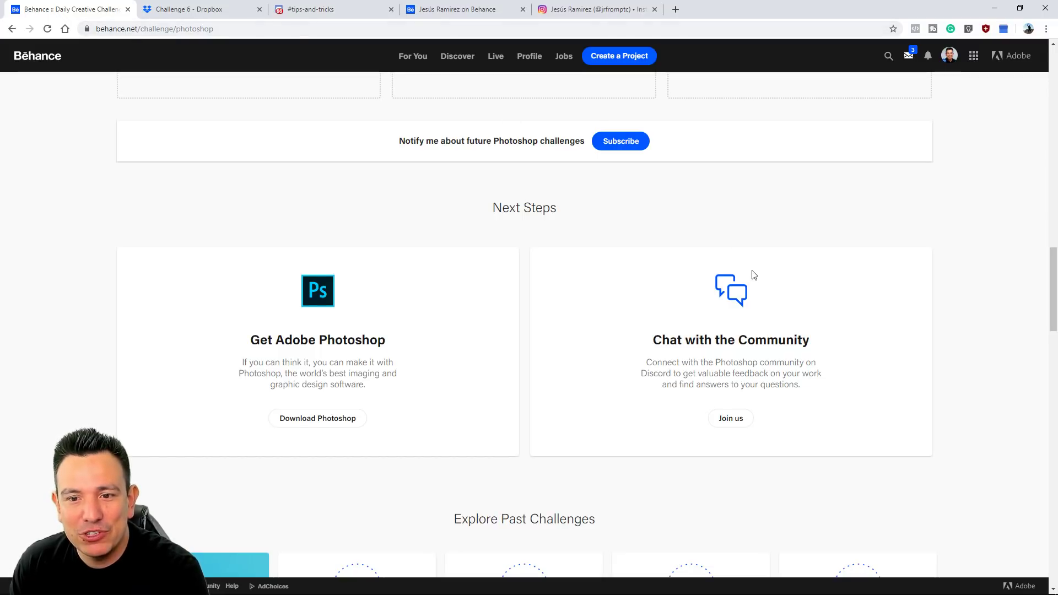
pyautogui.scroll(-3, 754, 274)
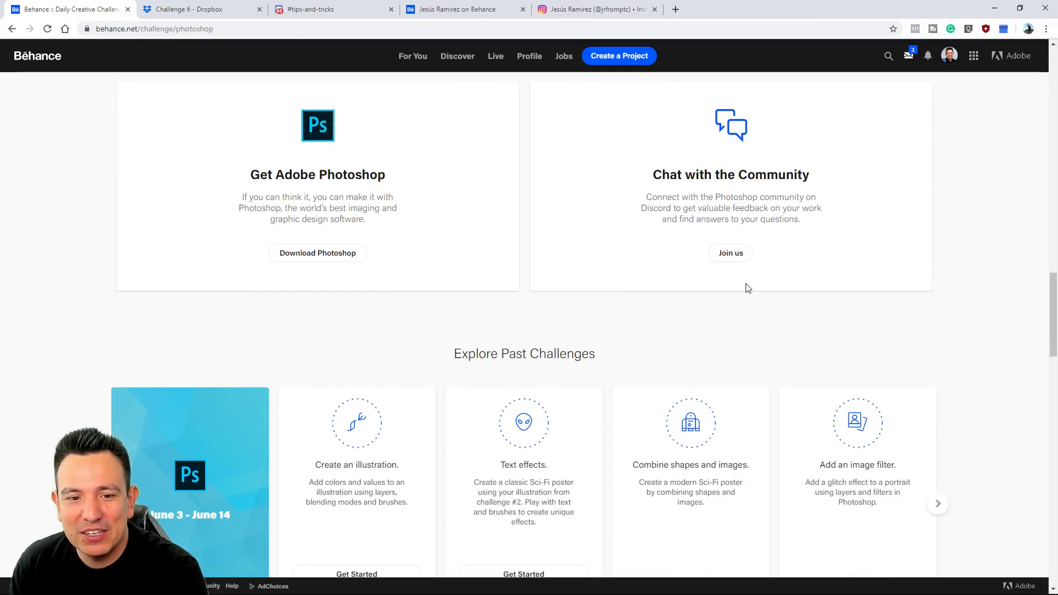
pyautogui.scroll(10, 745, 309)
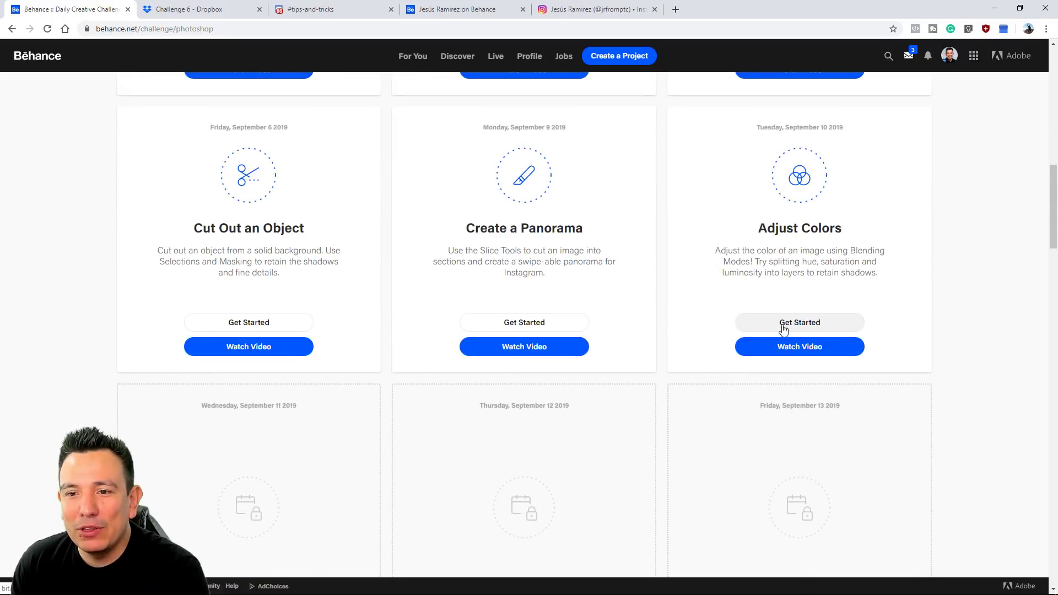
pyautogui.scroll(2, 763, 251)
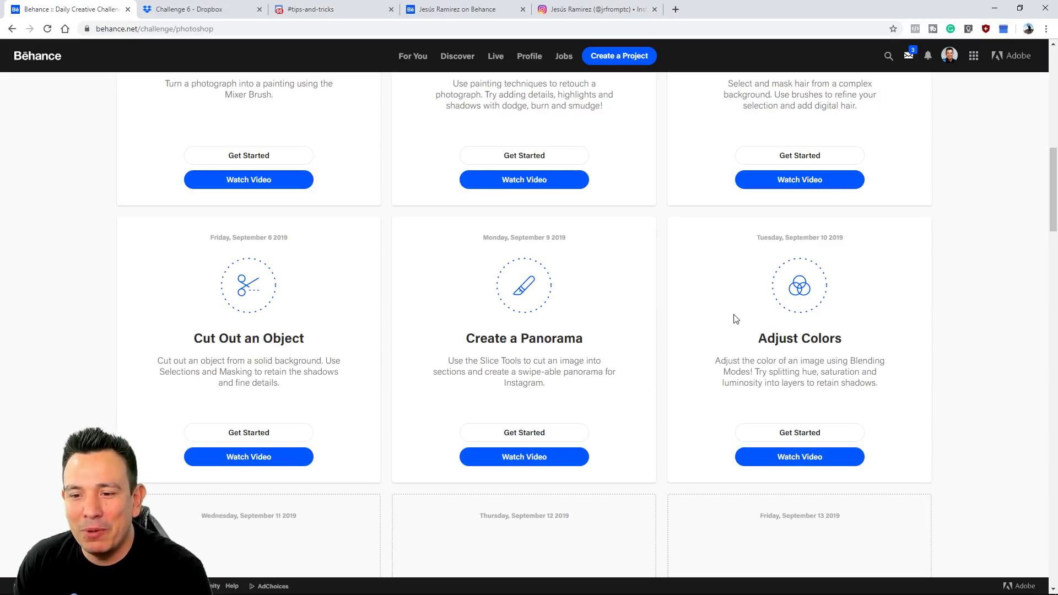
pyautogui.scroll(-8, 723, 309)
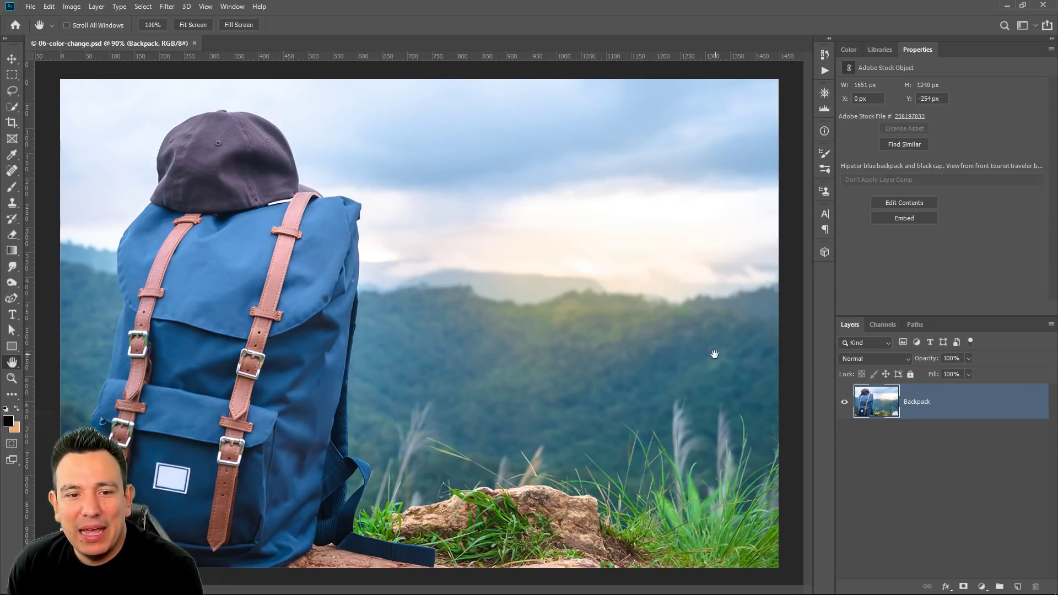
# Step: In Photoshop, select the blue fabric of the backpack in 06-color-change.psd with the Quick Selection tool
pyautogui.click(11, 58)
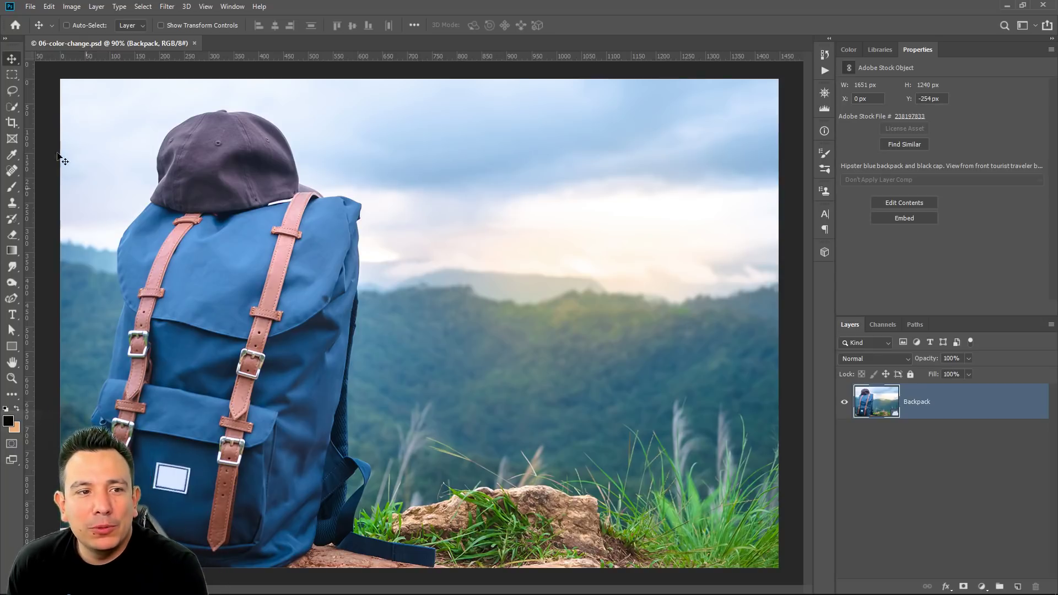
pyautogui.click(12, 106)
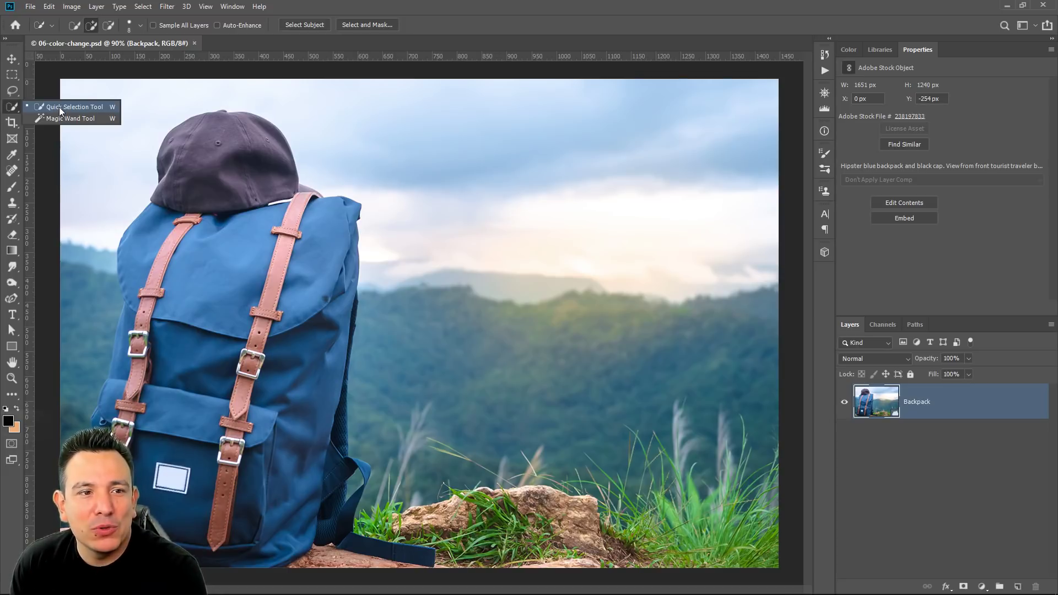
pyautogui.click(59, 107)
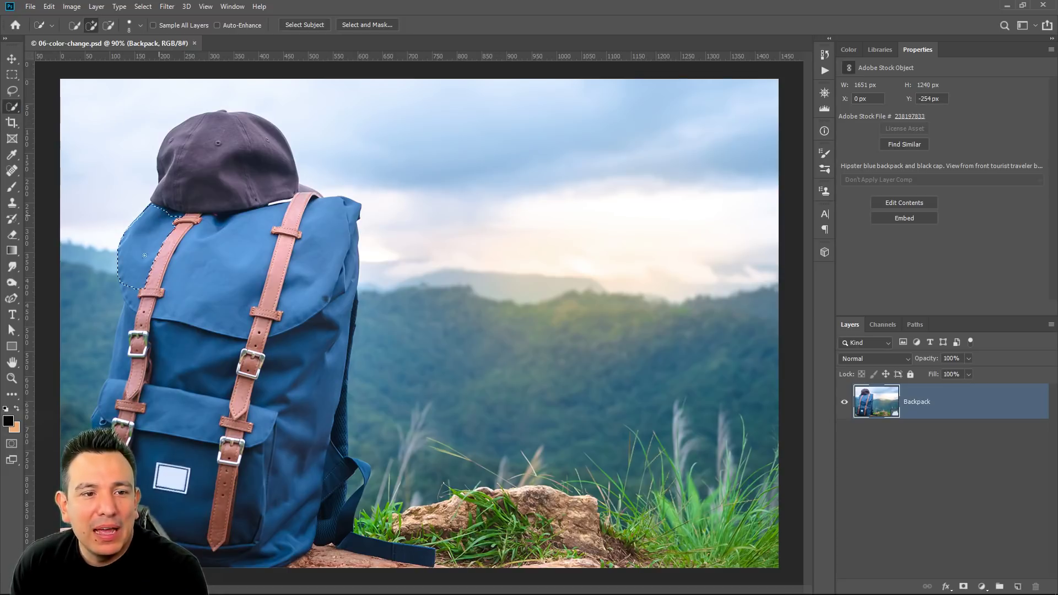
pyautogui.moveTo(144, 255)
pyautogui.mouseDown()
pyautogui.moveTo(128, 287)
pyautogui.moveTo(130, 323)
pyautogui.mouseUp()
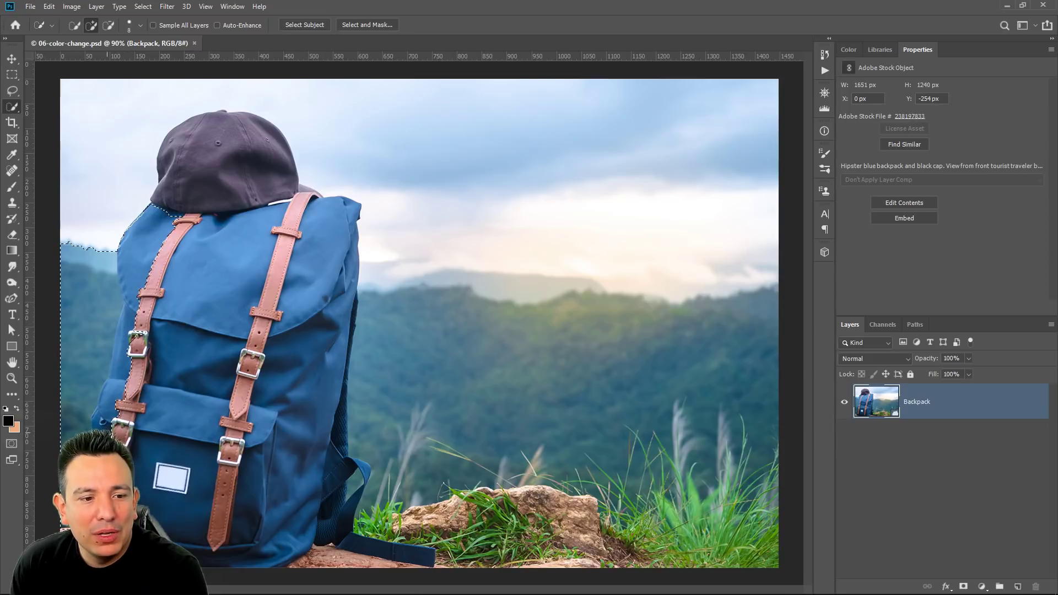
pyautogui.moveTo(166, 437); pyautogui.dragTo(193, 316)
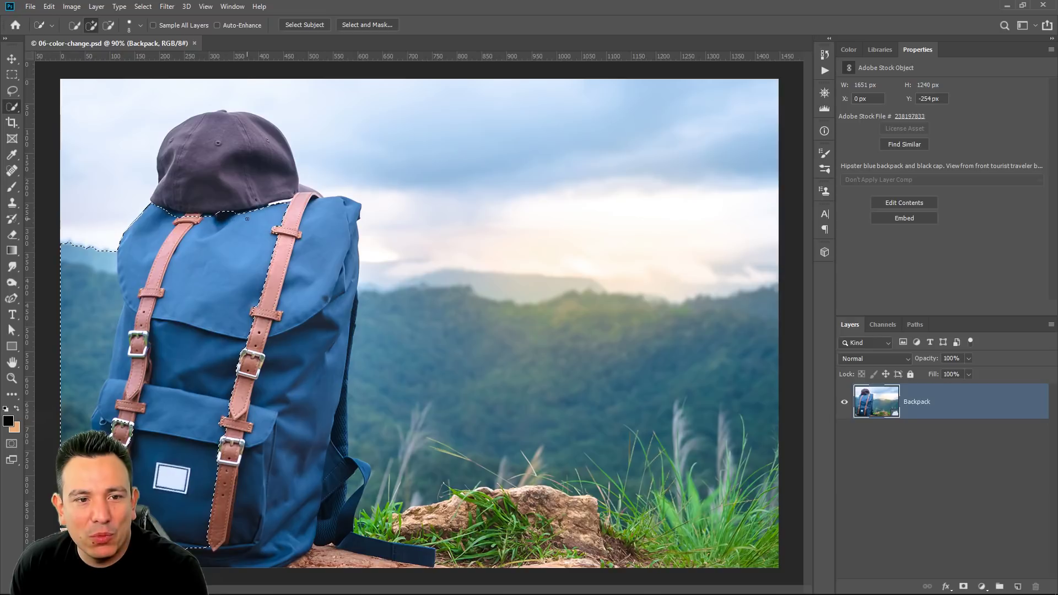
pyautogui.moveTo(323, 218)
pyautogui.mouseDown()
pyautogui.moveTo(309, 524)
pyautogui.moveTo(302, 445)
pyautogui.moveTo(363, 468)
pyautogui.moveTo(348, 537)
pyautogui.moveTo(388, 549)
pyautogui.moveTo(307, 568)
pyautogui.mouseUp()
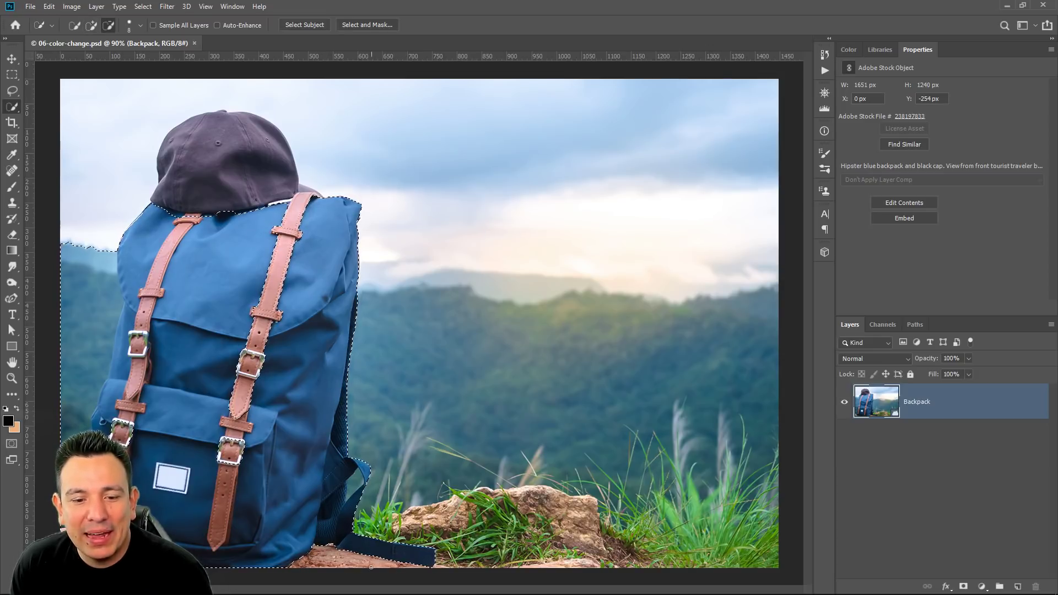
# Step: Subtract the background hills beside the backpack and the brown leather straps from the selection
pyautogui.press('alt')
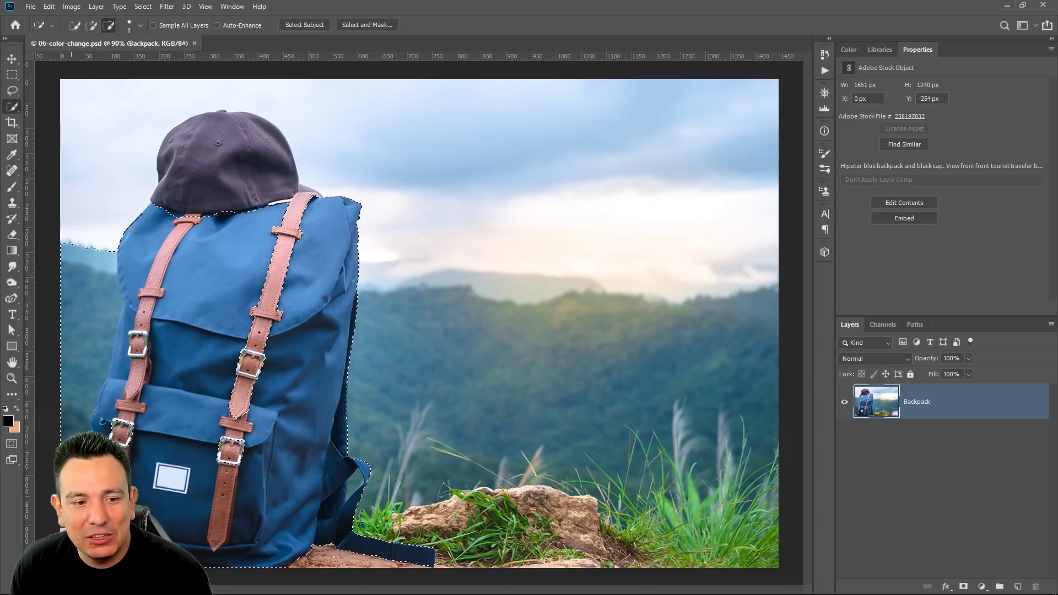
pyautogui.moveTo(79, 347); pyautogui.dragTo(93, 237)
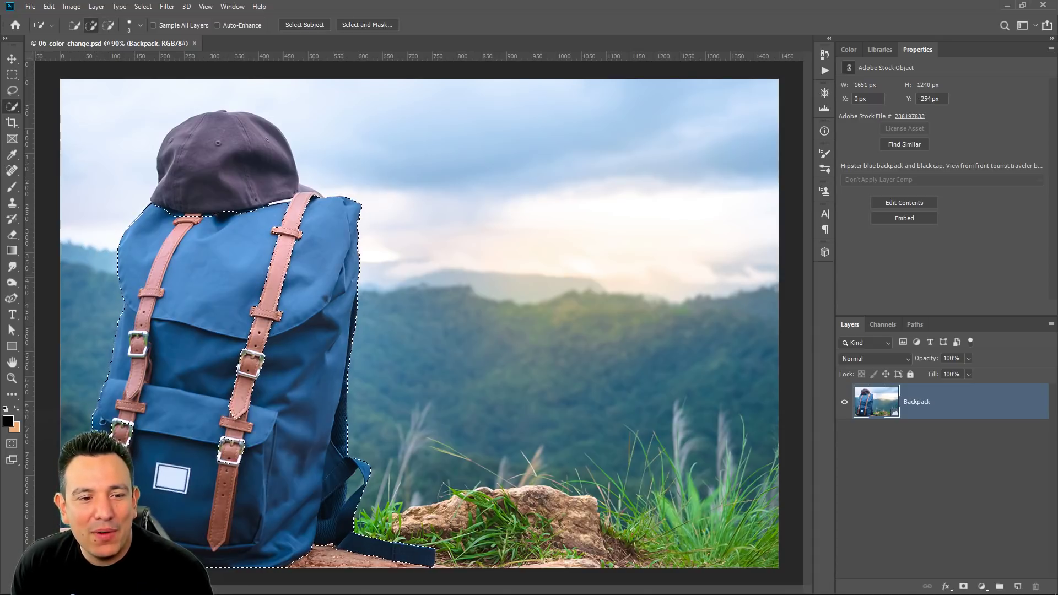
pyautogui.press('alt')
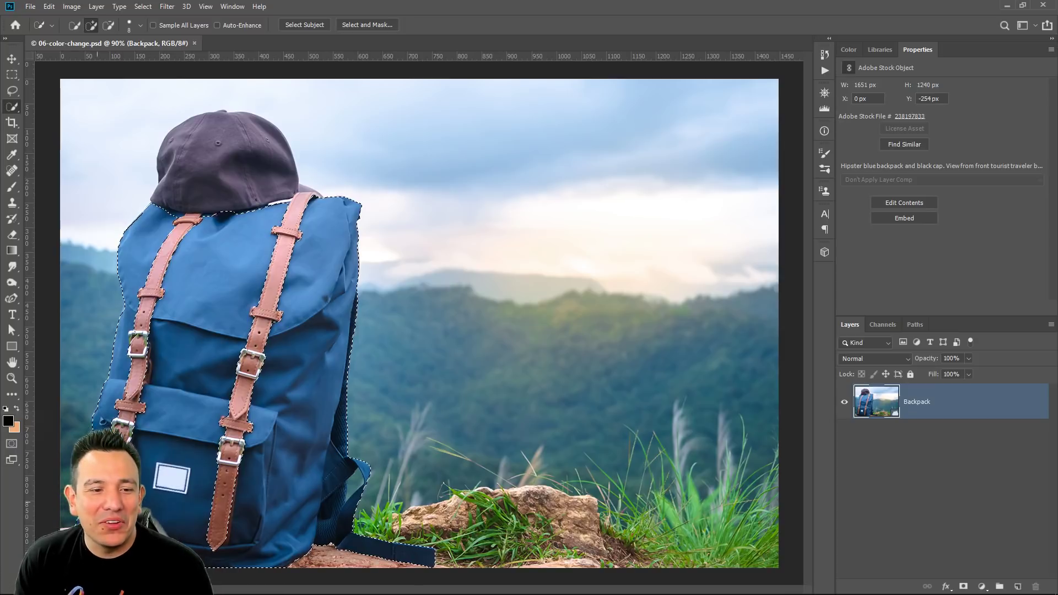
pyautogui.press('alt')
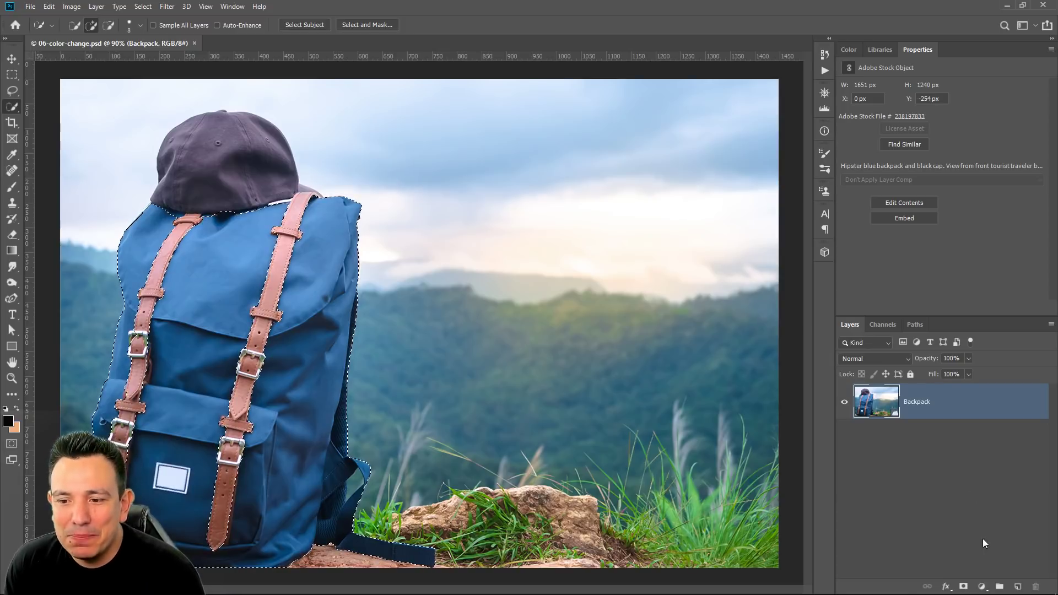
# Step: Add a Hue/Saturation adjustment layer limited to the selected fabric, with Hue -157 and Lightness +54
pyautogui.click(981, 587)
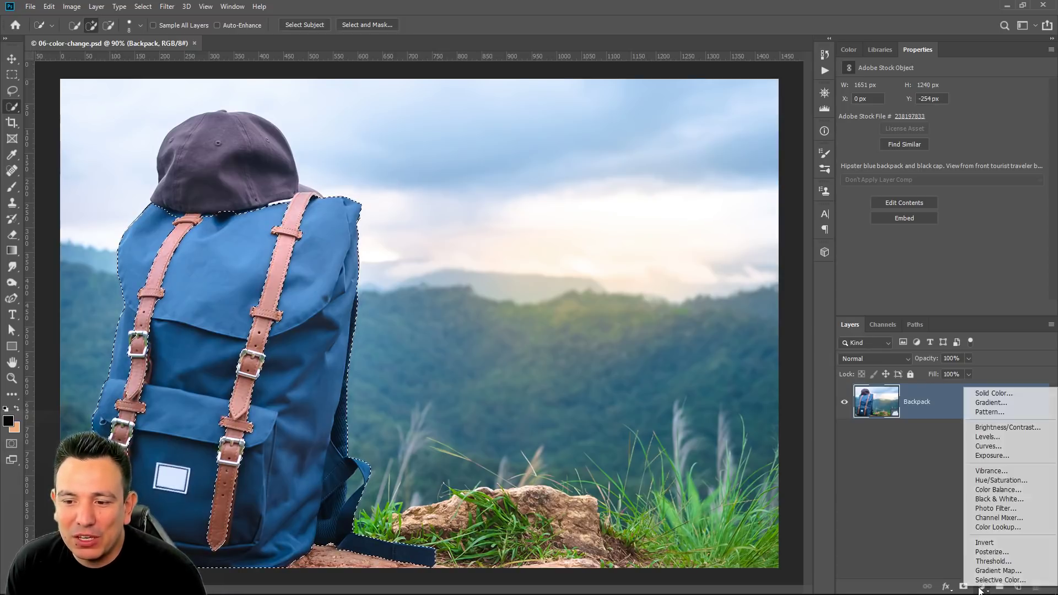
pyautogui.click(996, 481)
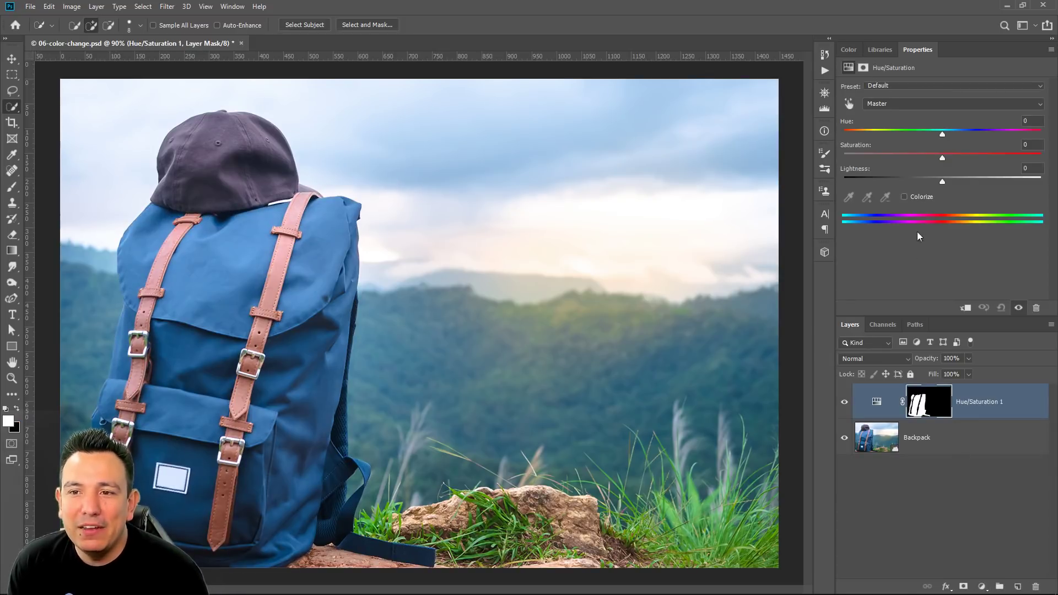
pyautogui.moveTo(944, 134); pyautogui.dragTo(854, 151)
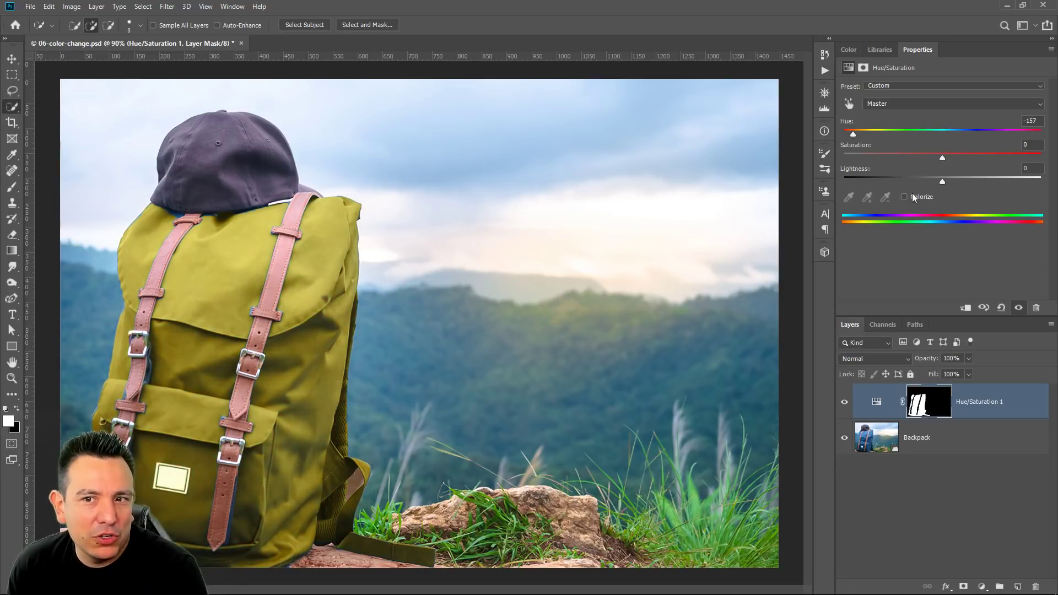
pyautogui.moveTo(943, 181); pyautogui.dragTo(995, 187)
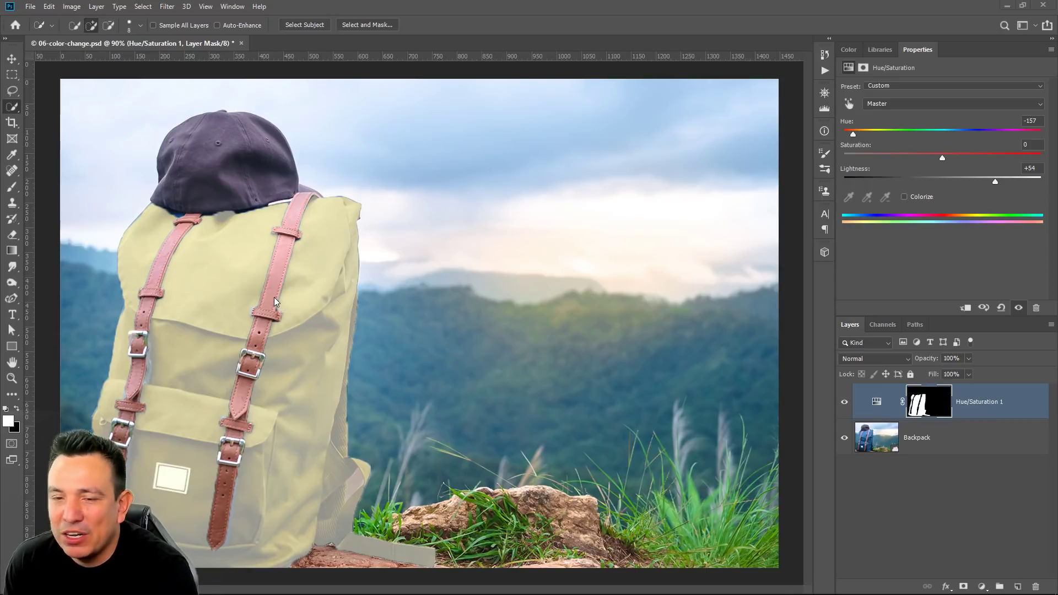
# Step: Load the Hue/Saturation layer's mask as a selection with that layer hidden, and convert the selection into a work path
pyautogui.keyDown('ctrl'); pyautogui.click(925, 414); pyautogui.keyUp('ctrl')
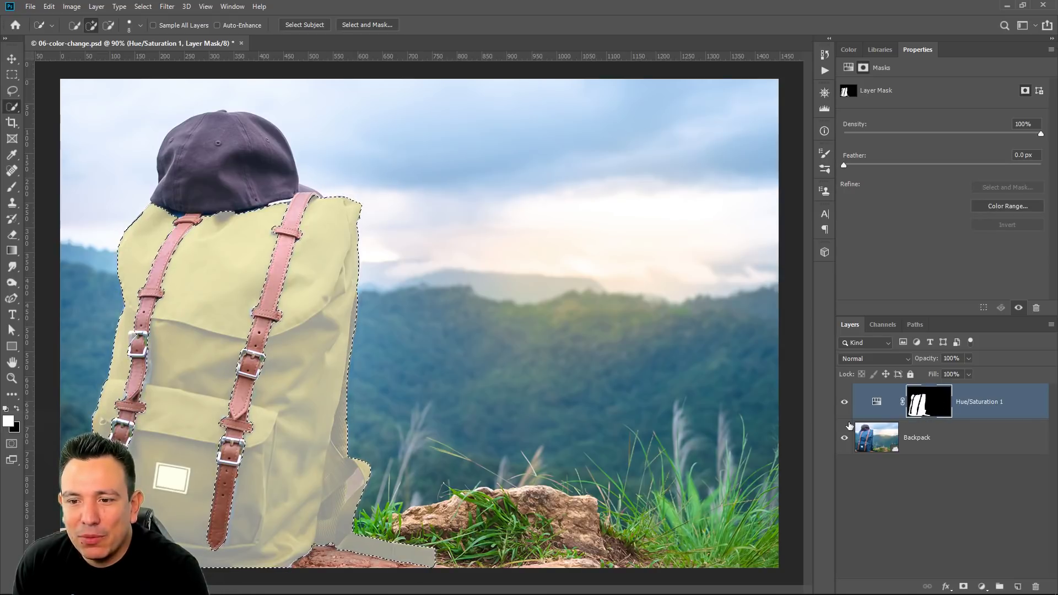
pyautogui.click(845, 402)
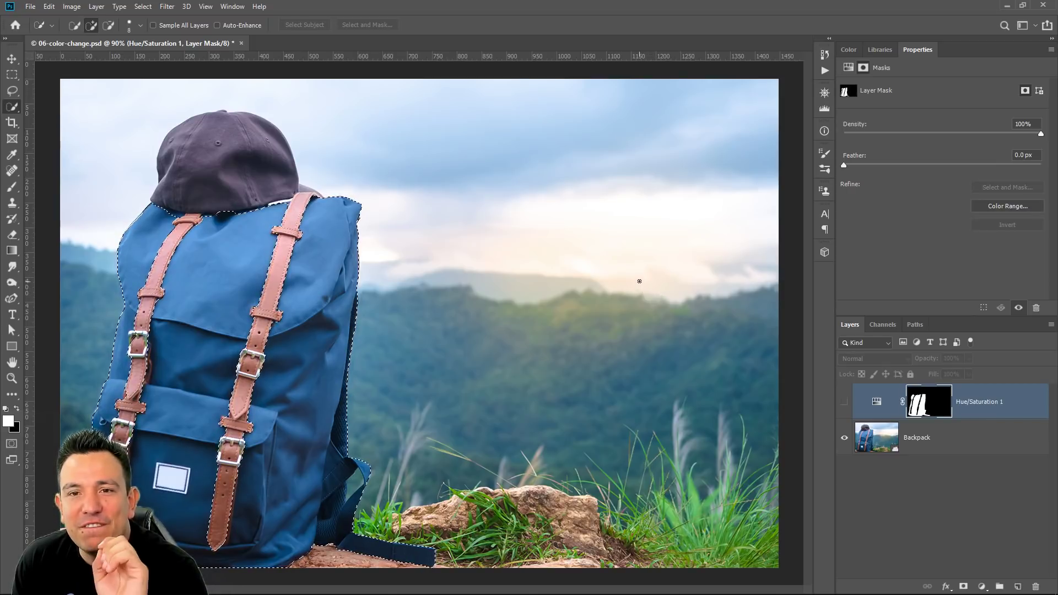
pyautogui.click(915, 325)
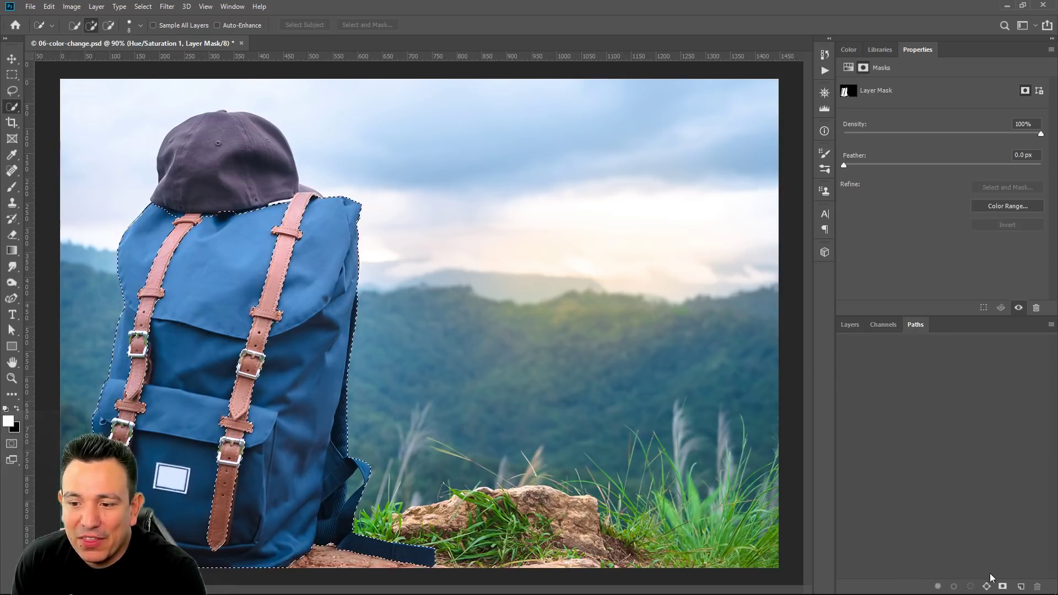
pyautogui.click(234, 8)
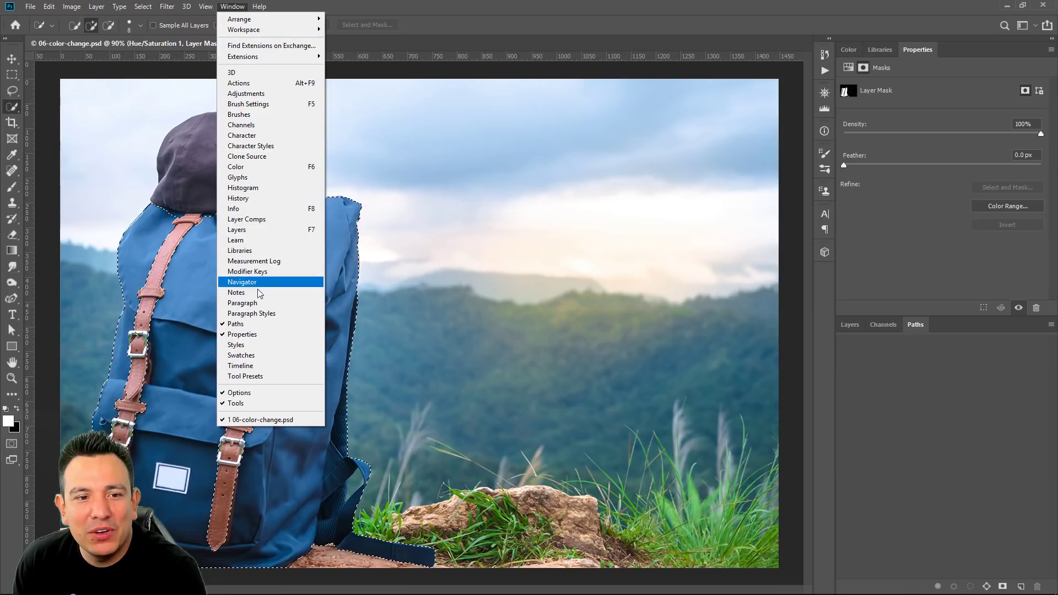
pyautogui.click(917, 372)
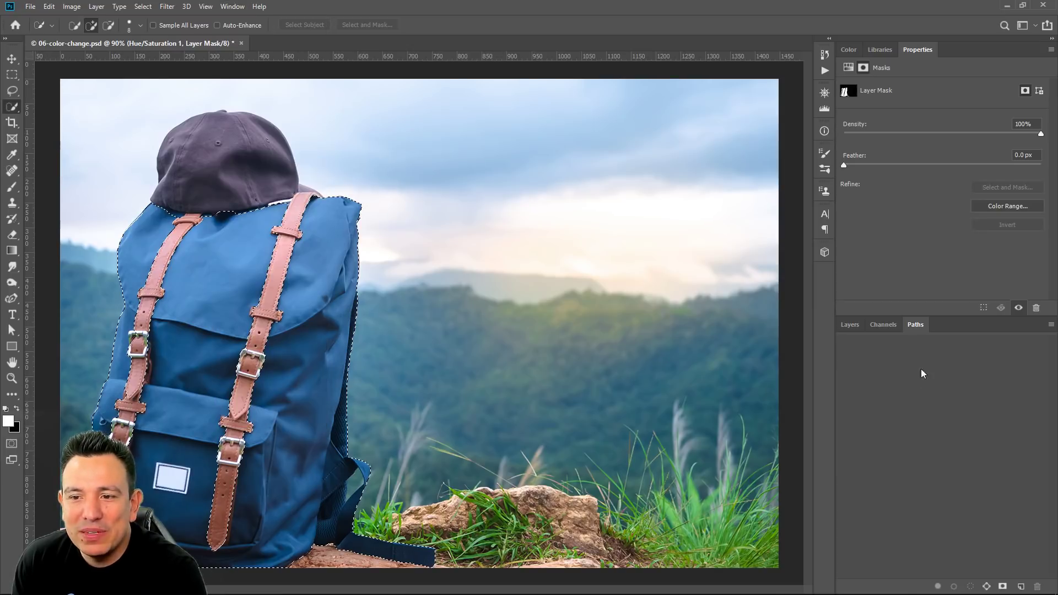
pyautogui.click(987, 586)
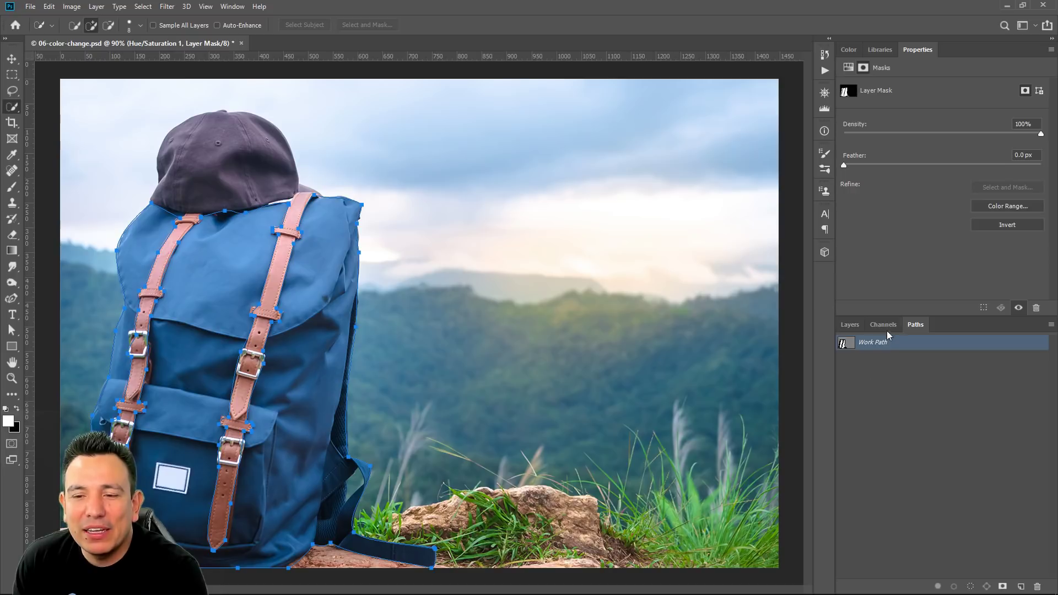
# Step: Apply the work path to the Backpack layer as a vector mask
pyautogui.click(852, 325)
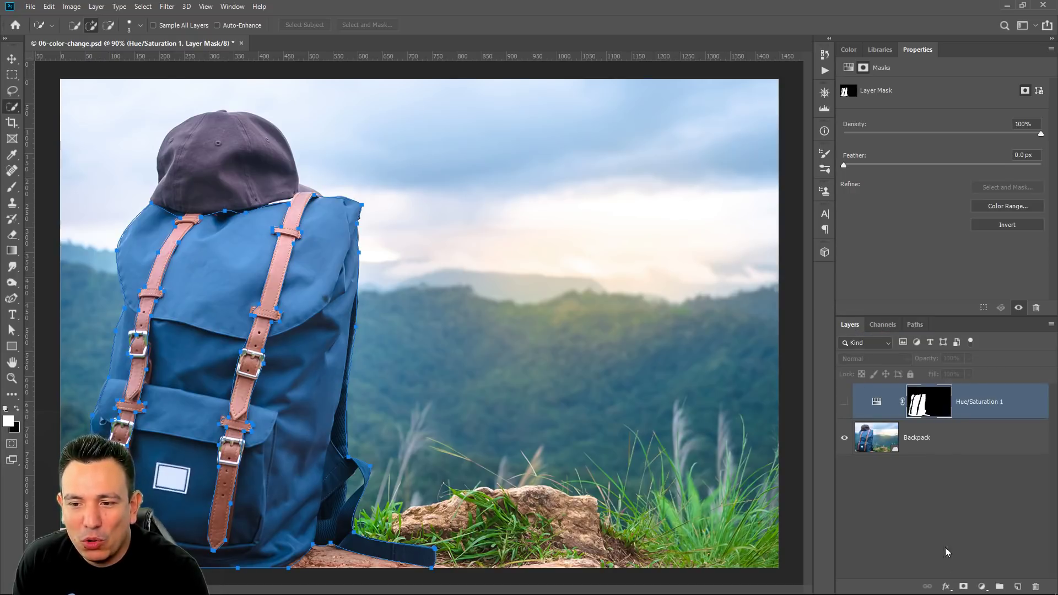
pyautogui.click(918, 440)
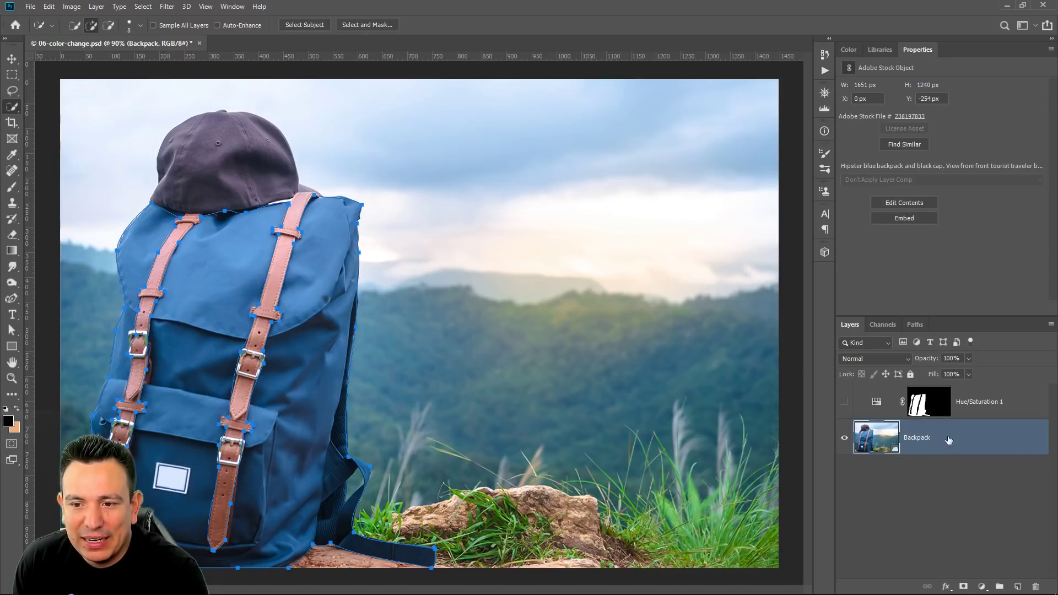
pyautogui.keyDown('ctrl'); pyautogui.click(964, 587); pyautogui.keyUp('ctrl')
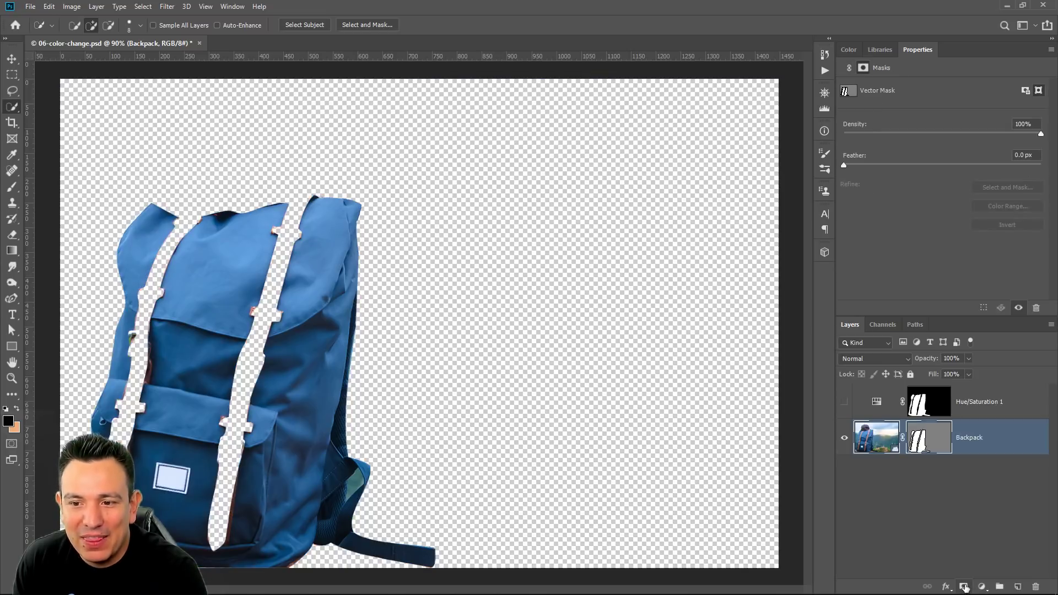
# Step: Move the vector mask's anchor at the backpack's top corner beside the shoulder strap with the Direct Selection tool
pyautogui.click(11, 331)
pyautogui.rightClick(11, 333)
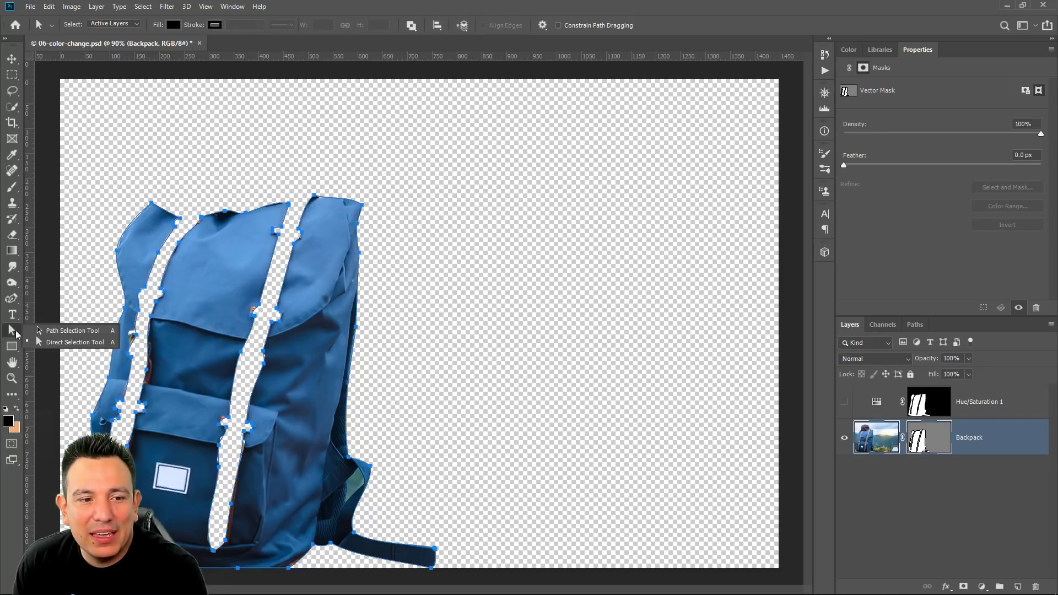
pyautogui.click(70, 343)
pyautogui.click(311, 194)
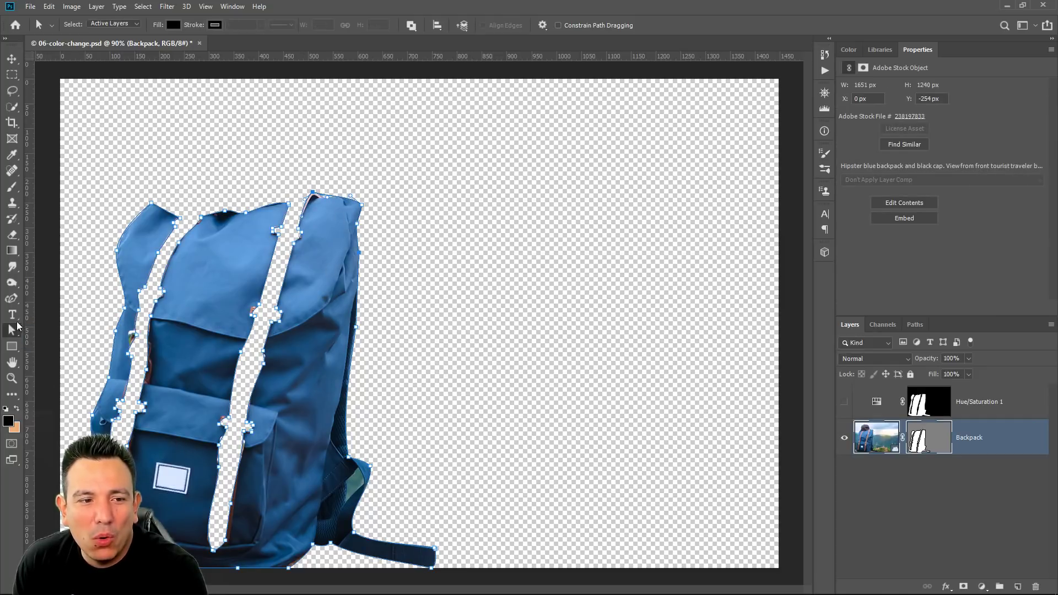
# Step: Reshape the vector mask along the backpack's right edge with the Curvature Pen tool so the curve follows the fabric
pyautogui.rightClick(12, 333)
pyautogui.click(12, 300)
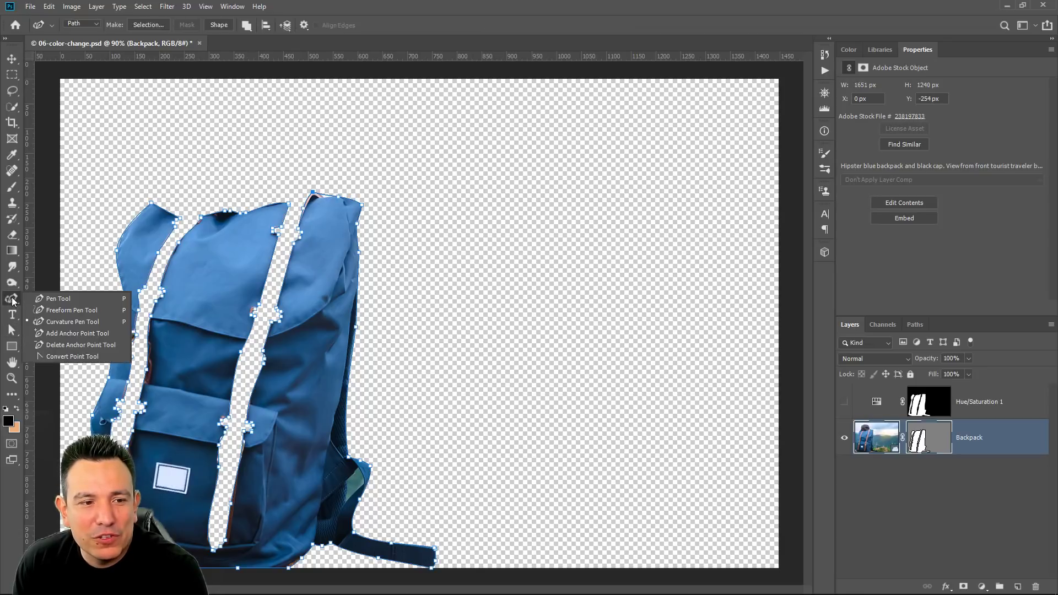
pyautogui.click(79, 323)
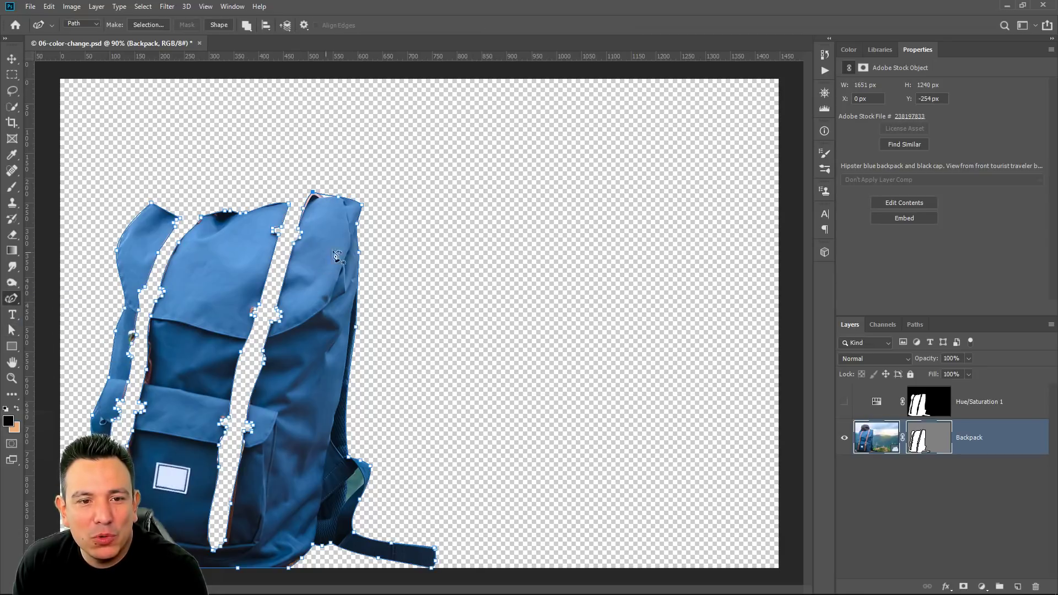
pyautogui.moveTo(359, 253); pyautogui.dragTo(359, 275)
pyautogui.moveTo(368, 254); pyautogui.dragTo(358, 248)
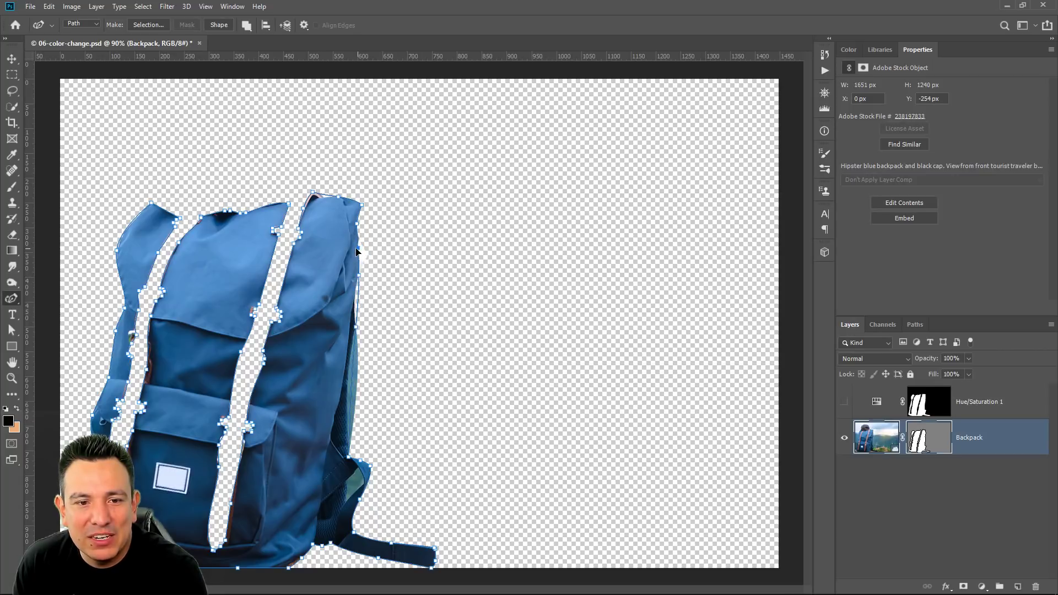
pyautogui.moveTo(358, 307); pyautogui.dragTo(355, 307)
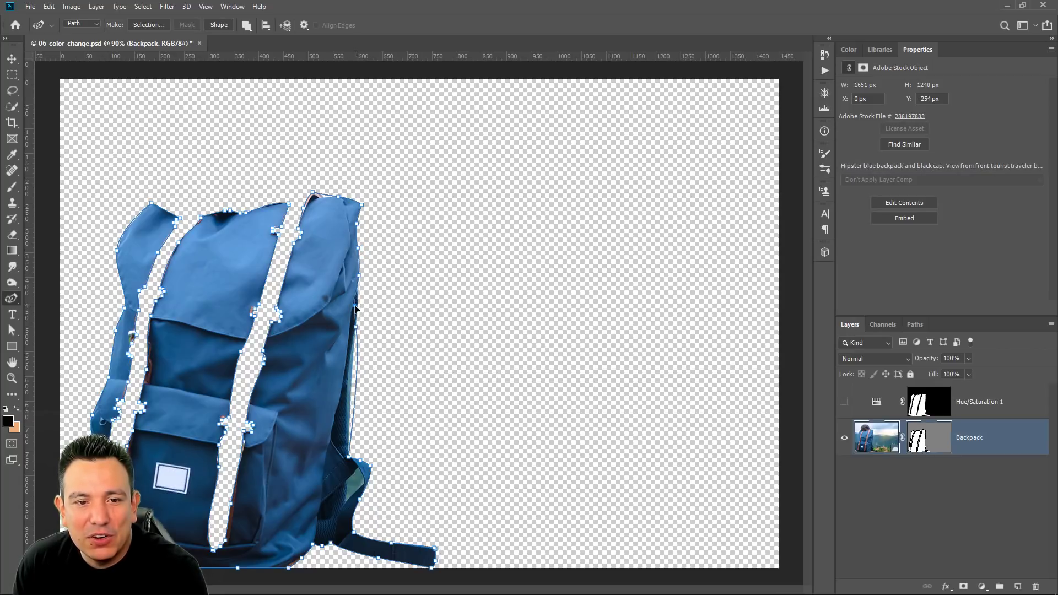
pyautogui.click(359, 378)
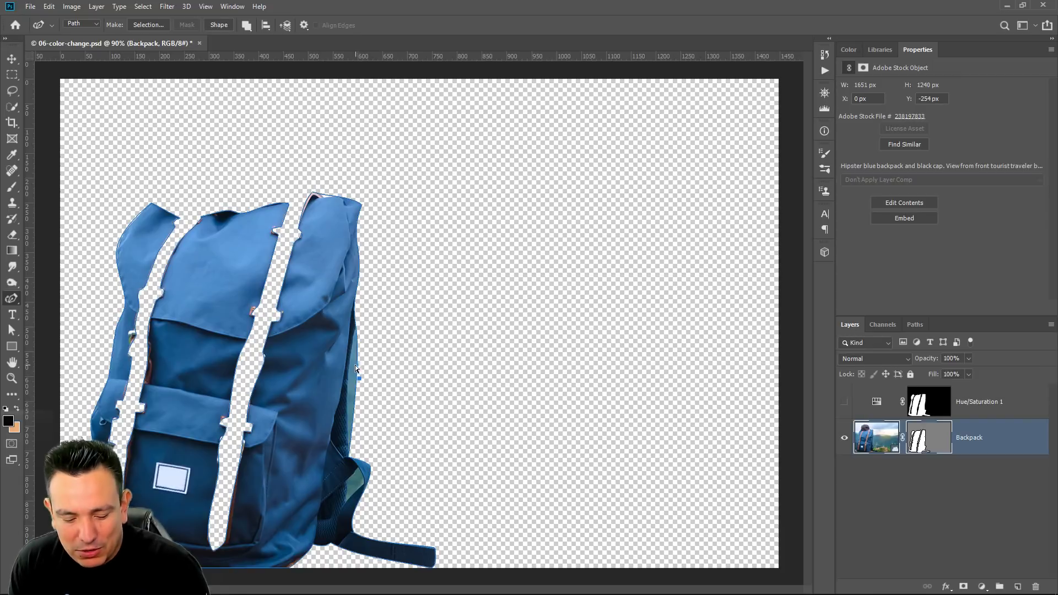
pyautogui.hotkey('ctrl', 'z')
pyautogui.click(356, 386)
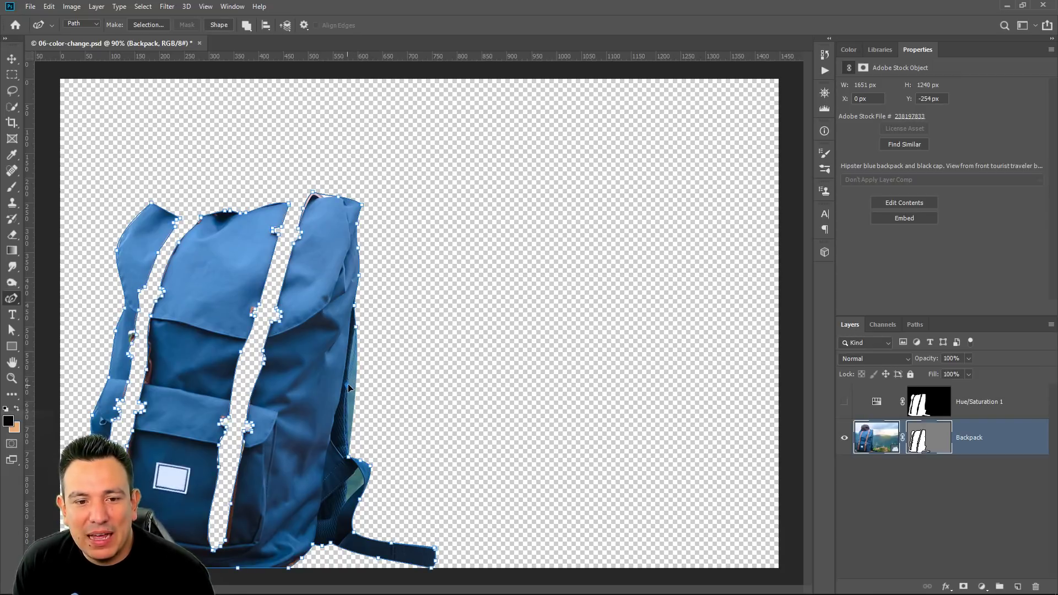
pyautogui.click(349, 380)
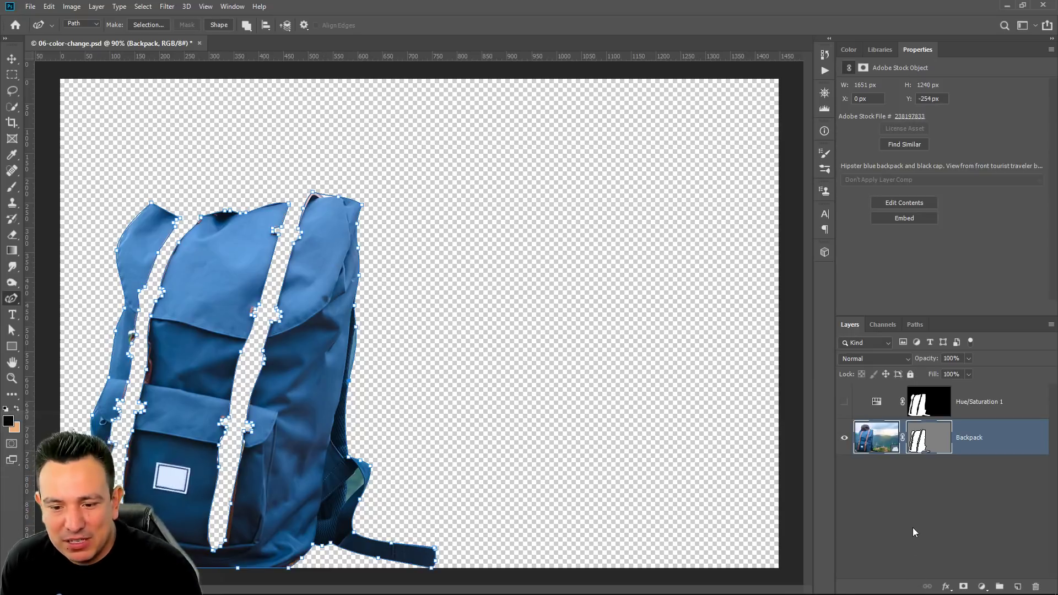
# Step: Delete the vector mask from the Backpack layer
pyautogui.moveTo(925, 447); pyautogui.dragTo(1034, 587)
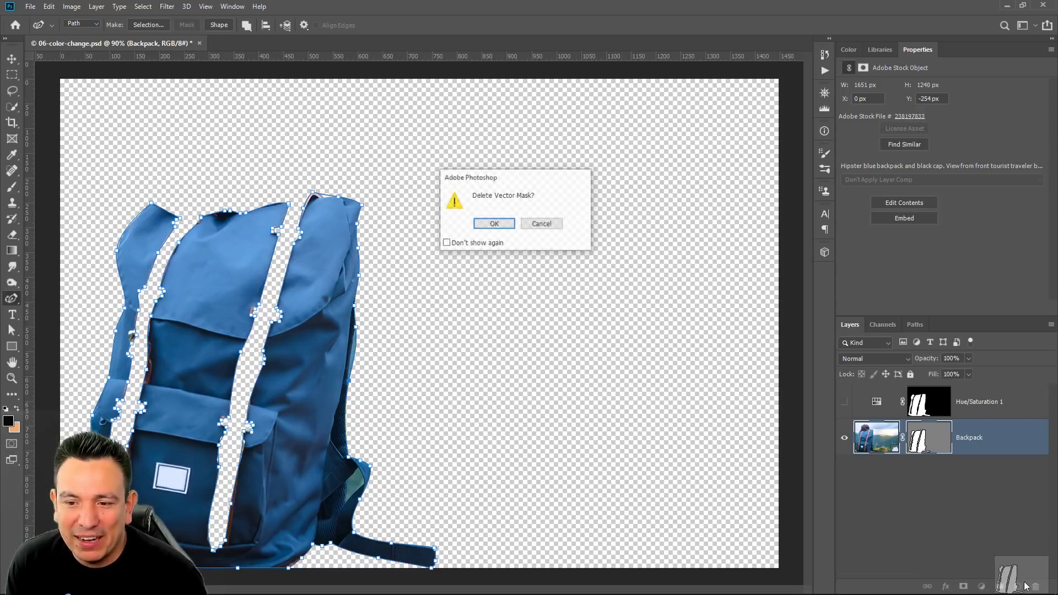
pyautogui.click(485, 223)
# Step: Show the Hue/Saturation layer again and set its Hue to -168 and Lightness to +54
pyautogui.click(937, 413)
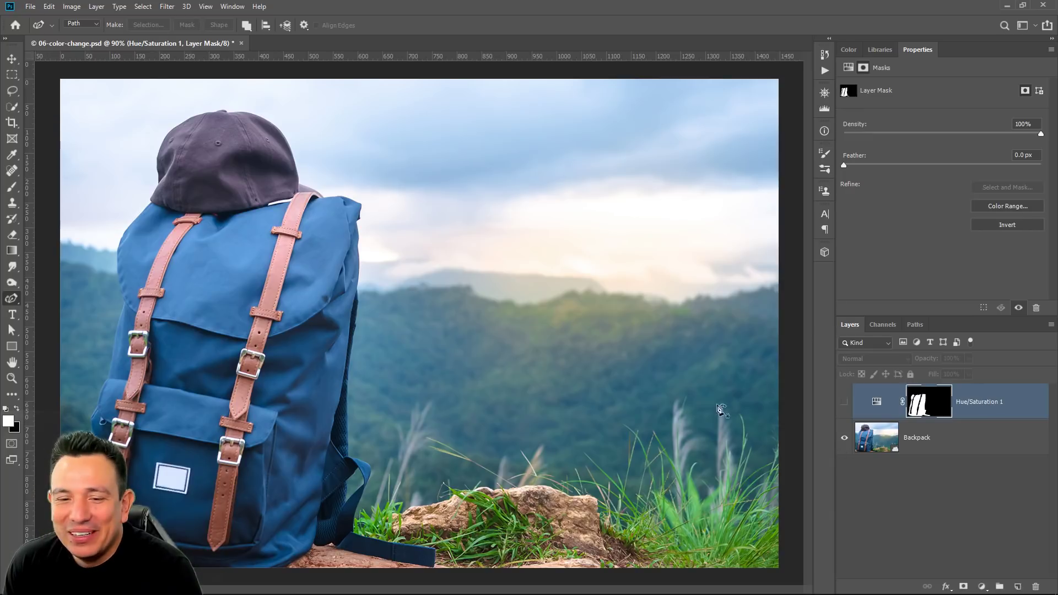
pyautogui.click(843, 403)
pyautogui.click(877, 405)
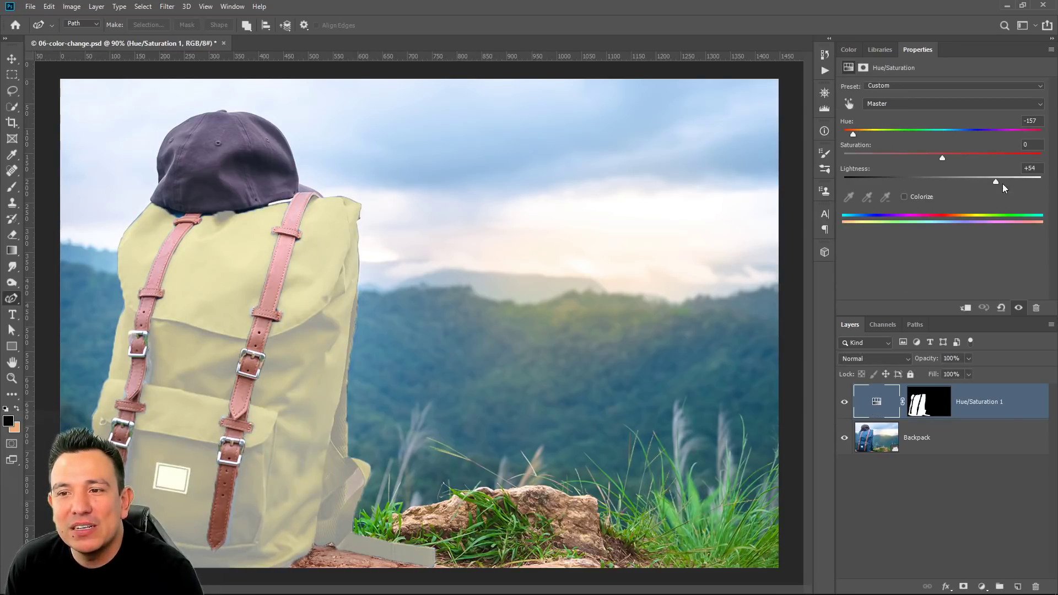
pyautogui.moveTo(992, 180); pyautogui.dragTo(886, 187)
pyautogui.moveTo(853, 134)
pyautogui.mouseDown()
pyautogui.moveTo(1034, 131)
pyautogui.moveTo(849, 136)
pyautogui.mouseUp()
pyautogui.moveTo(885, 181); pyautogui.dragTo(996, 184)
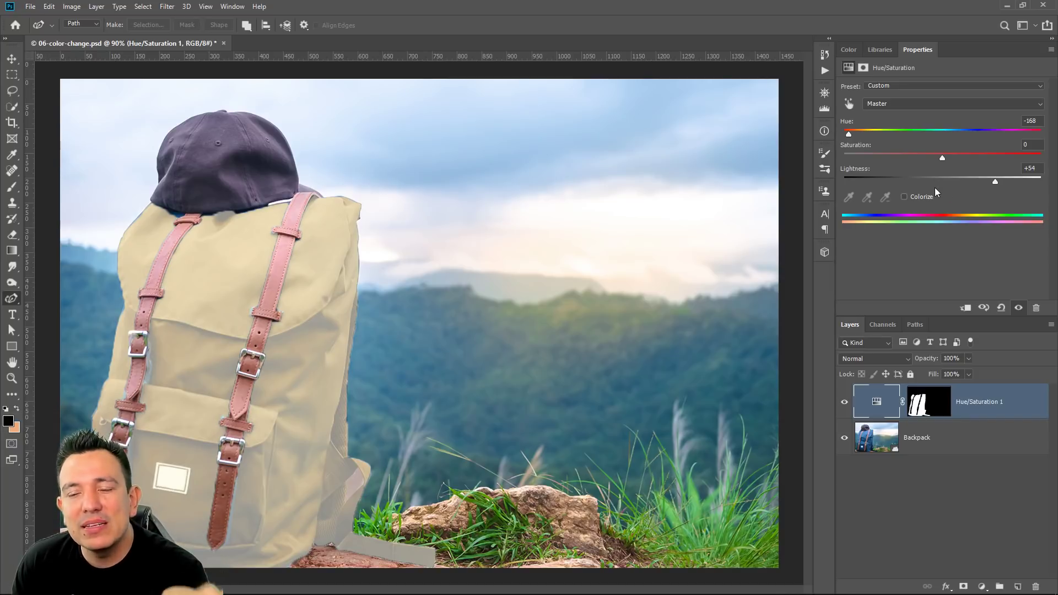
# Step: Compare the backpack with and without the Hue/Saturation adjustment, leaving the adjustment layer hidden
pyautogui.click(844, 403)
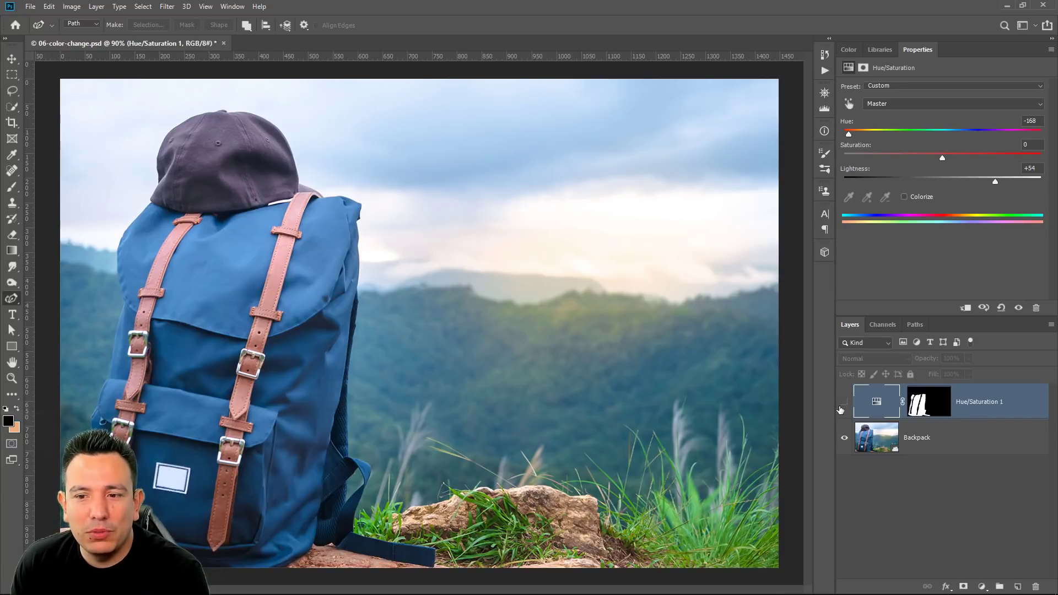
pyautogui.click(844, 403)
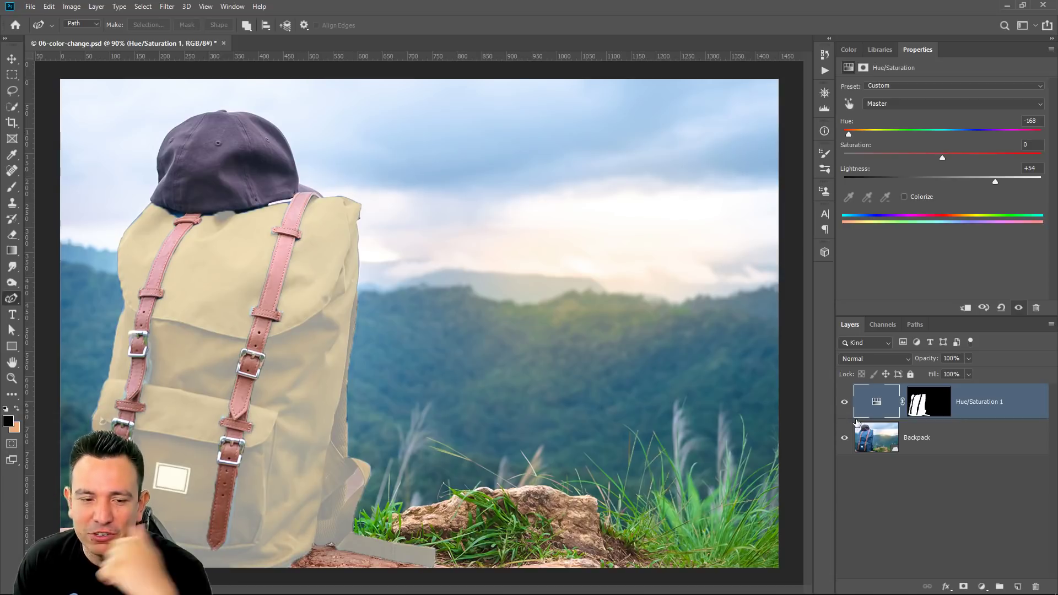
pyautogui.click(844, 406)
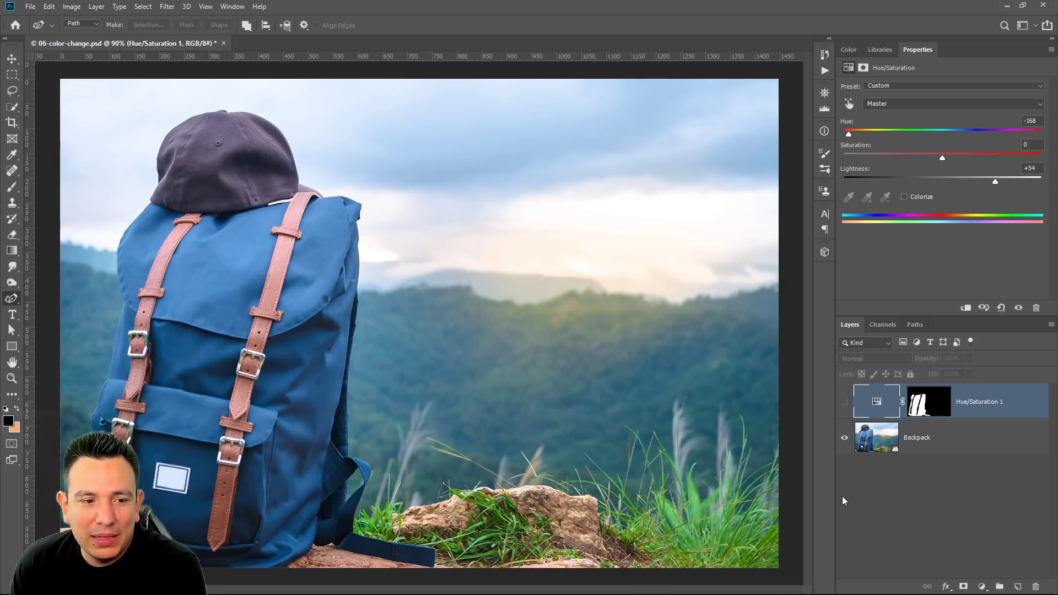
# Step: Try different hues for the foreground color in the Color Picker, including blue 2958f2 and red d62626
pyautogui.click(8, 422)
pyautogui.moveTo(532, 103); pyautogui.dragTo(479, 132)
pyautogui.moveTo(505, 217); pyautogui.dragTo(534, 167)
pyautogui.moveTo(570, 291); pyautogui.dragTo(564, 219)
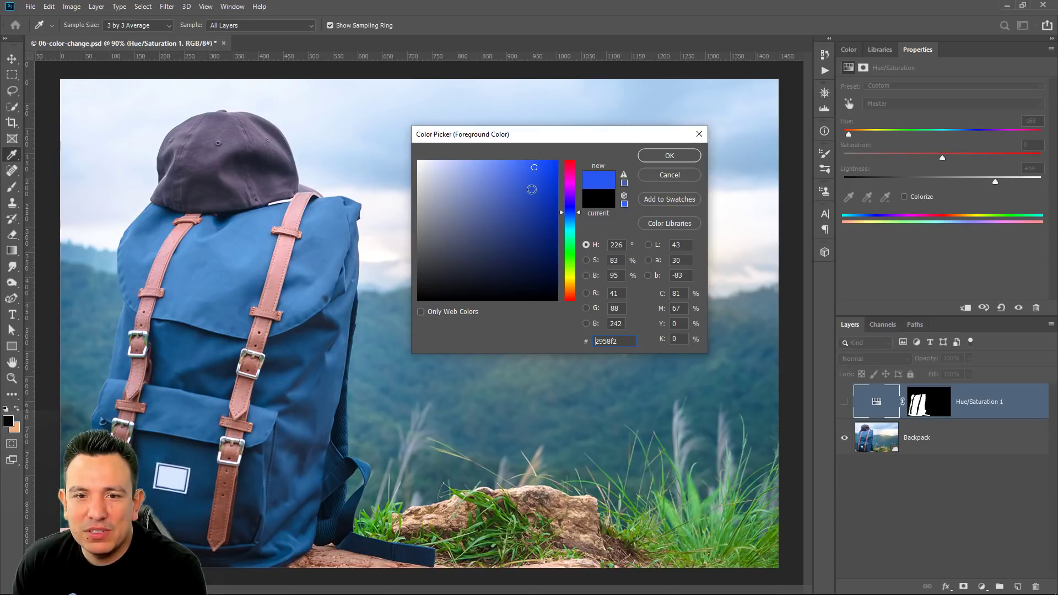
pyautogui.write('d62664')
pyautogui.moveTo(574, 201); pyautogui.dragTo(579, 156)
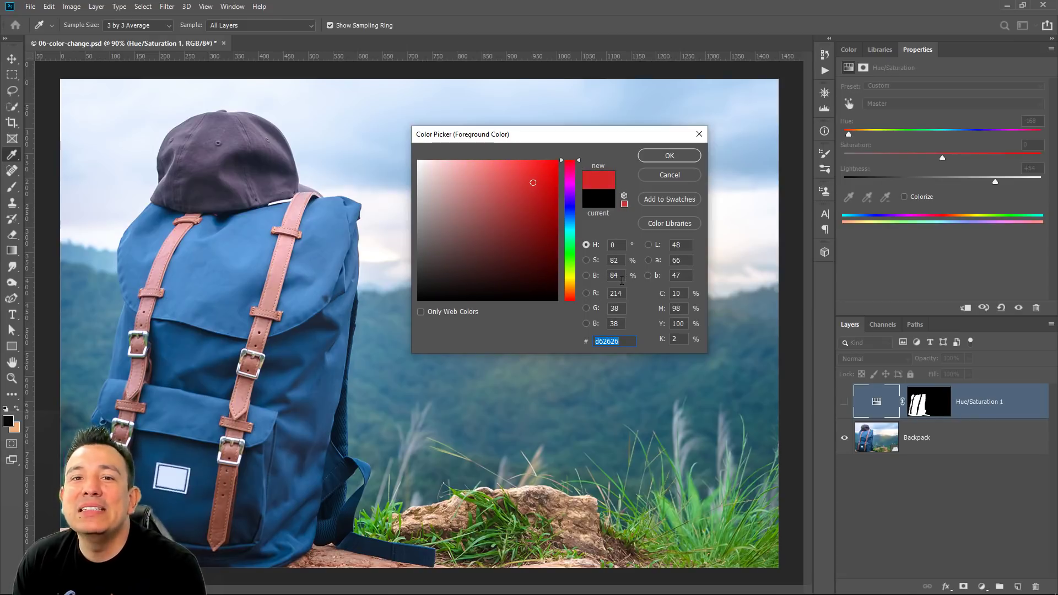
# Step: Try pure red ff0000 at 100% saturation and 100% brightness as the foreground color, and cancel the color change
pyautogui.moveTo(530, 188)
pyautogui.mouseDown()
pyautogui.moveTo(574, 155)
pyautogui.moveTo(375, 203)
pyautogui.moveTo(617, 154)
pyautogui.mouseUp()
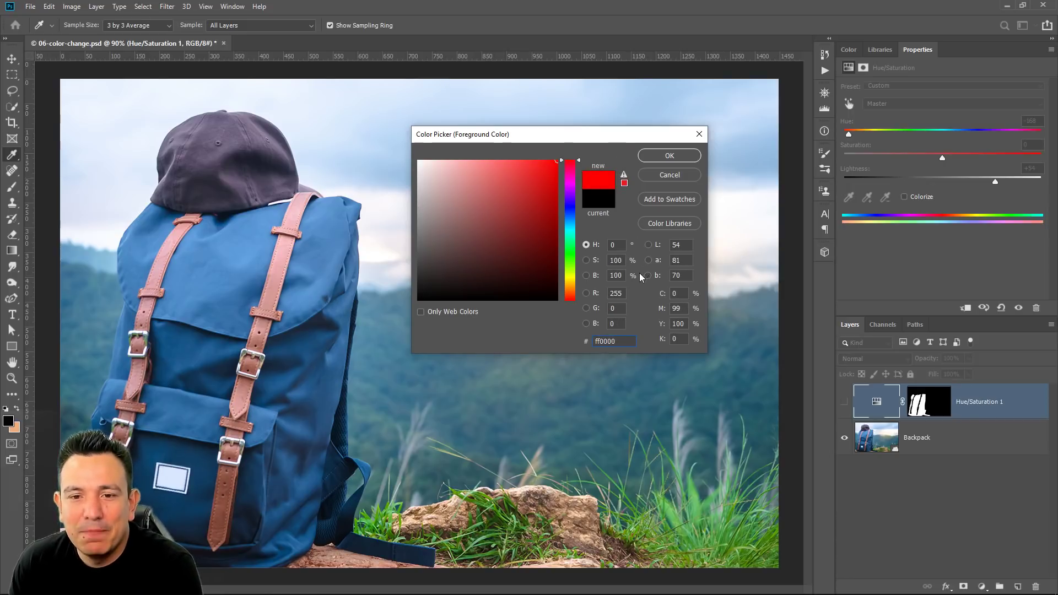
pyautogui.click(620, 275)
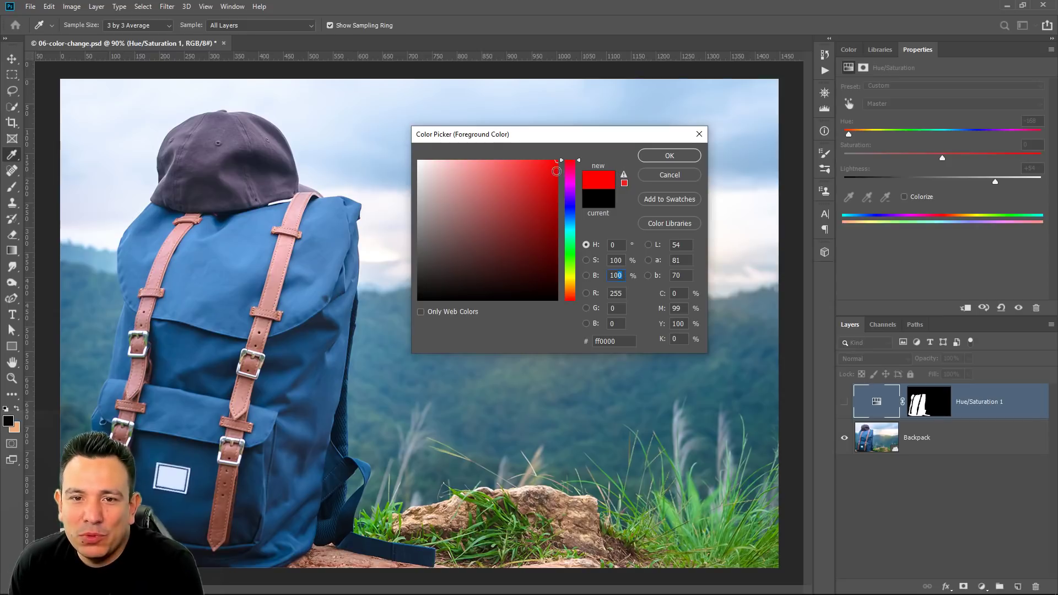
pyautogui.click(557, 162)
pyautogui.moveTo(558, 162)
pyautogui.mouseDown()
pyautogui.moveTo(560, 368)
pyautogui.moveTo(560, 142)
pyautogui.moveTo(546, 338)
pyautogui.moveTo(544, 160)
pyautogui.moveTo(559, 160)
pyautogui.mouseUp()
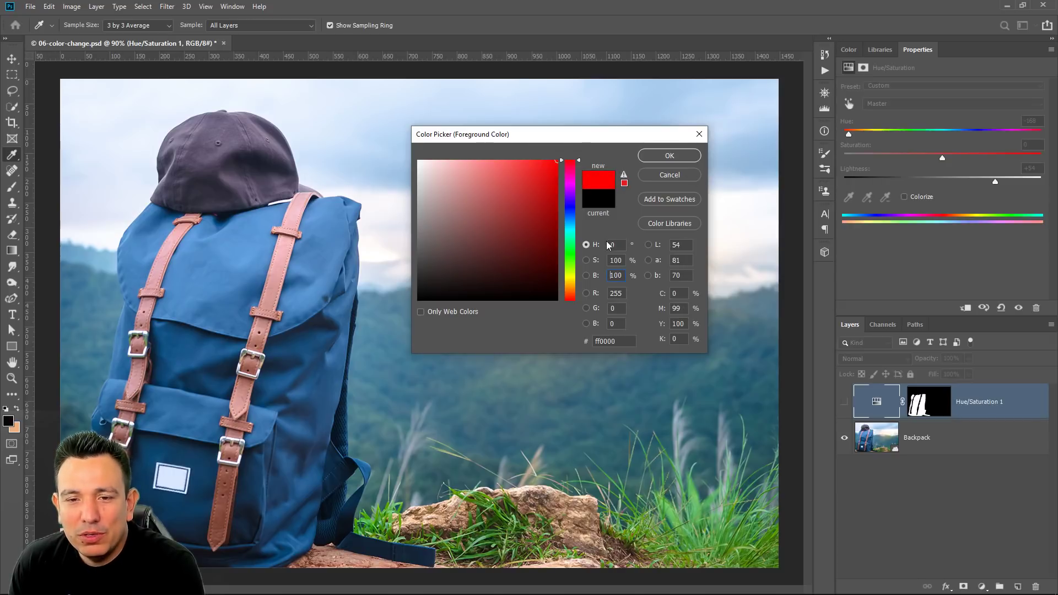
pyautogui.click(686, 175)
pyautogui.press('p')
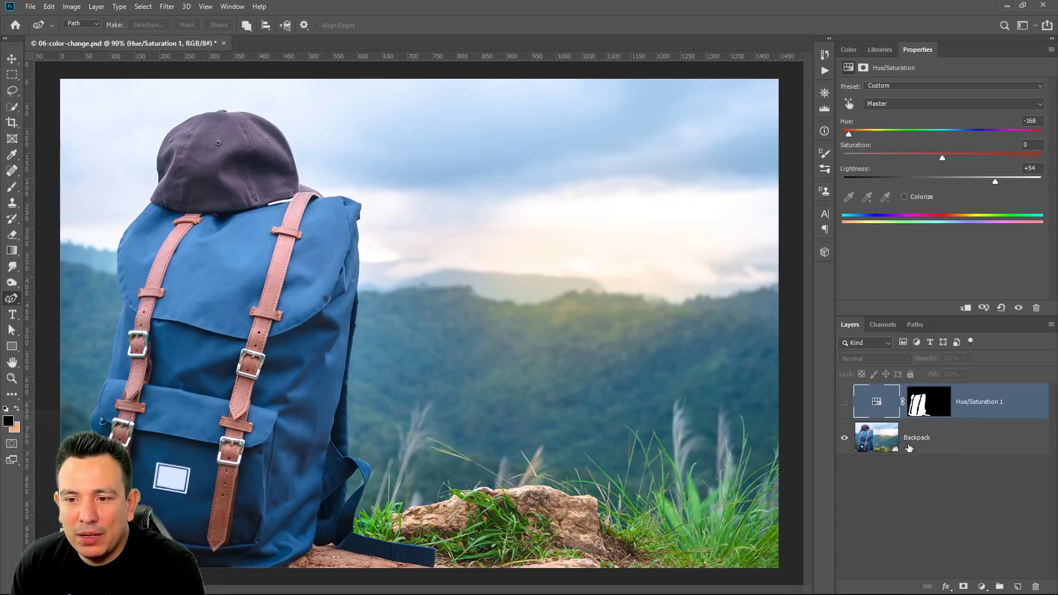
# Step: Select the Backpack layer and examine its blend mode and opacity options, keeping the Normal mode at 100% opacity
pyautogui.click(937, 436)
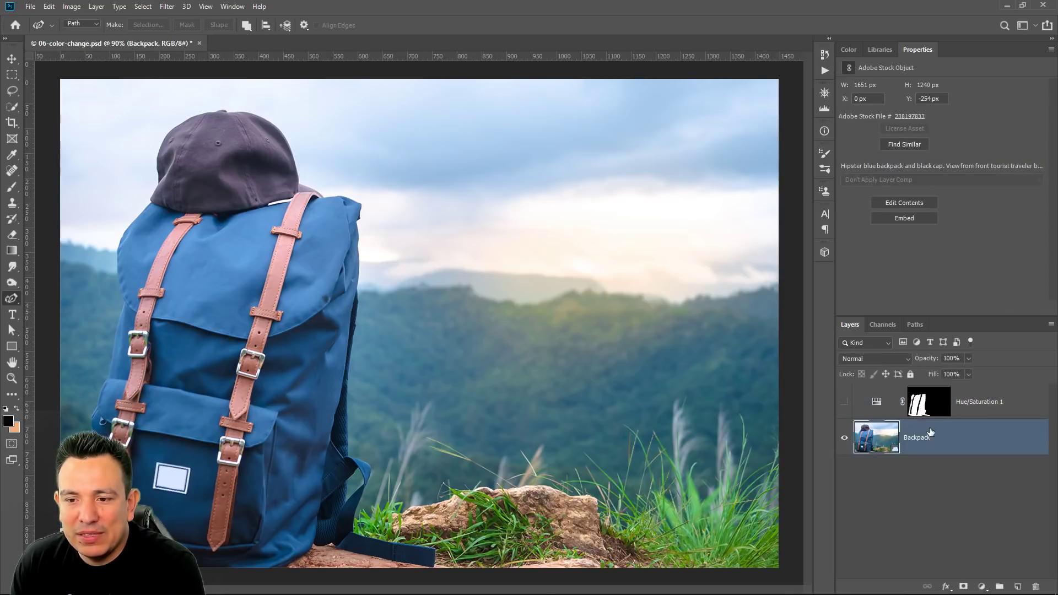
pyautogui.click(902, 358)
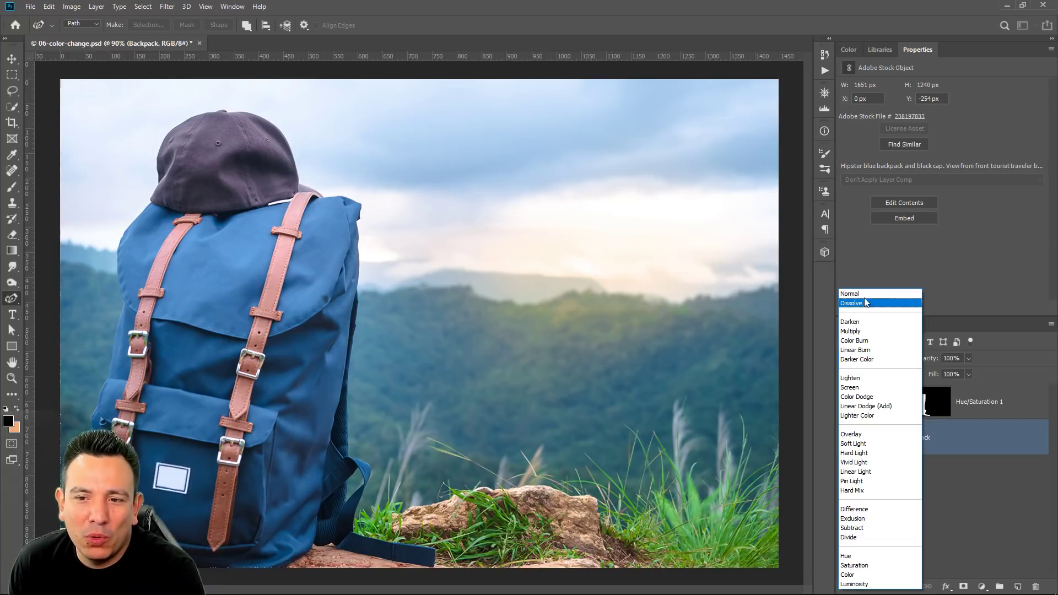
pyautogui.click(865, 297)
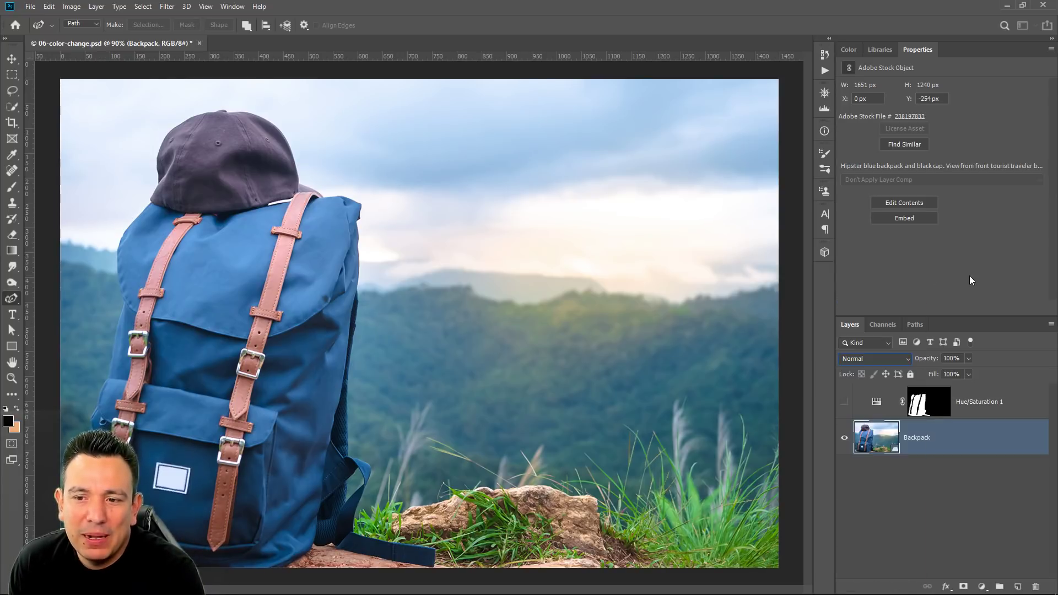
pyautogui.click(967, 359)
pyautogui.moveTo(921, 372); pyautogui.dragTo(1020, 384)
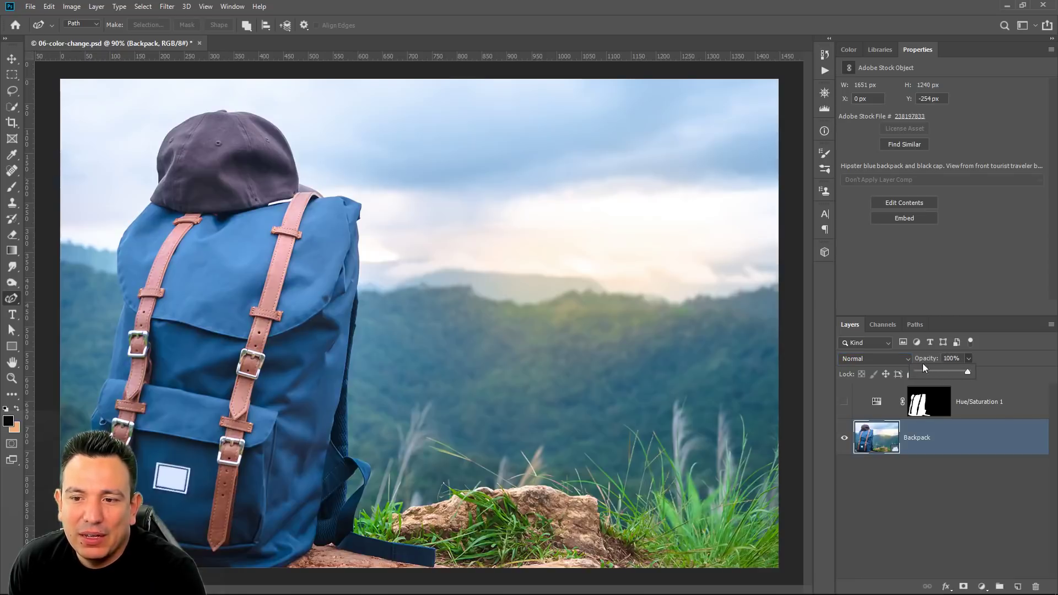
pyautogui.click(893, 359)
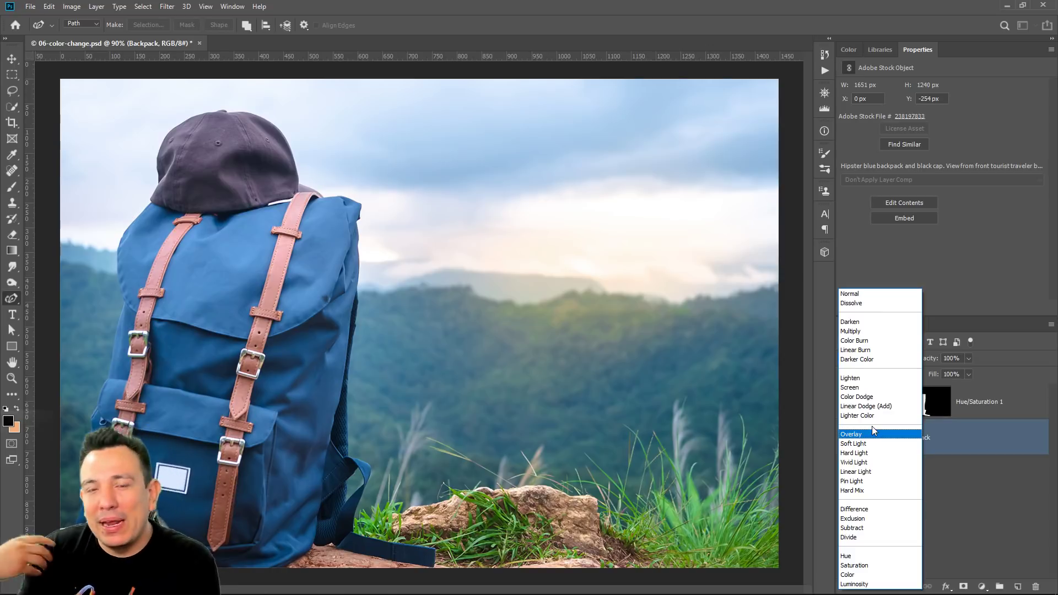
pyautogui.press('Escape')
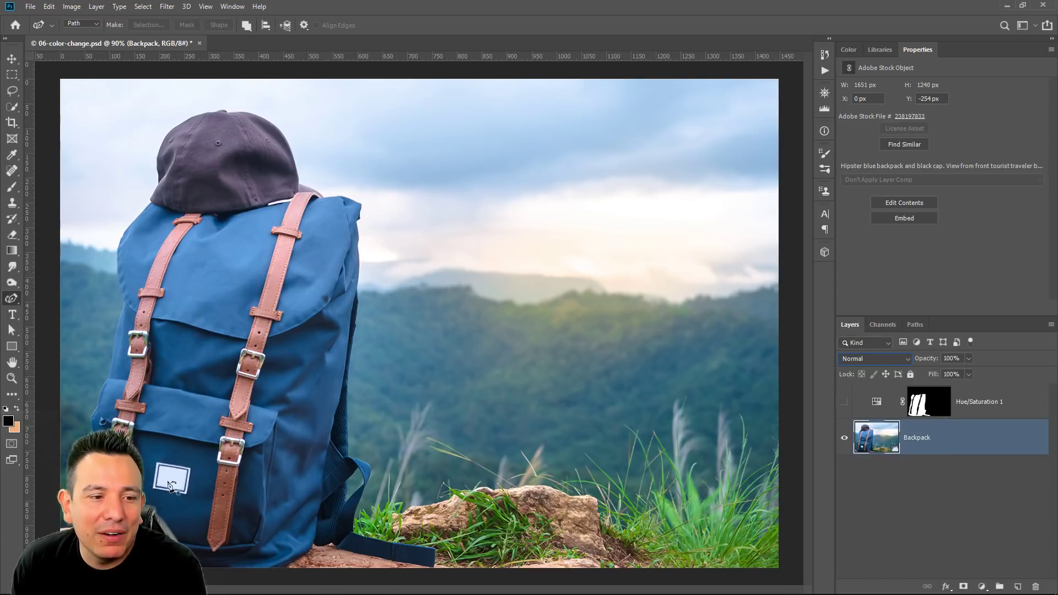
# Step: Try white ffffff, black 000000, 50% gray 7f7f7f and near-black 0f0f0f as the foreground color, and cancel the color change
pyautogui.click(8, 422)
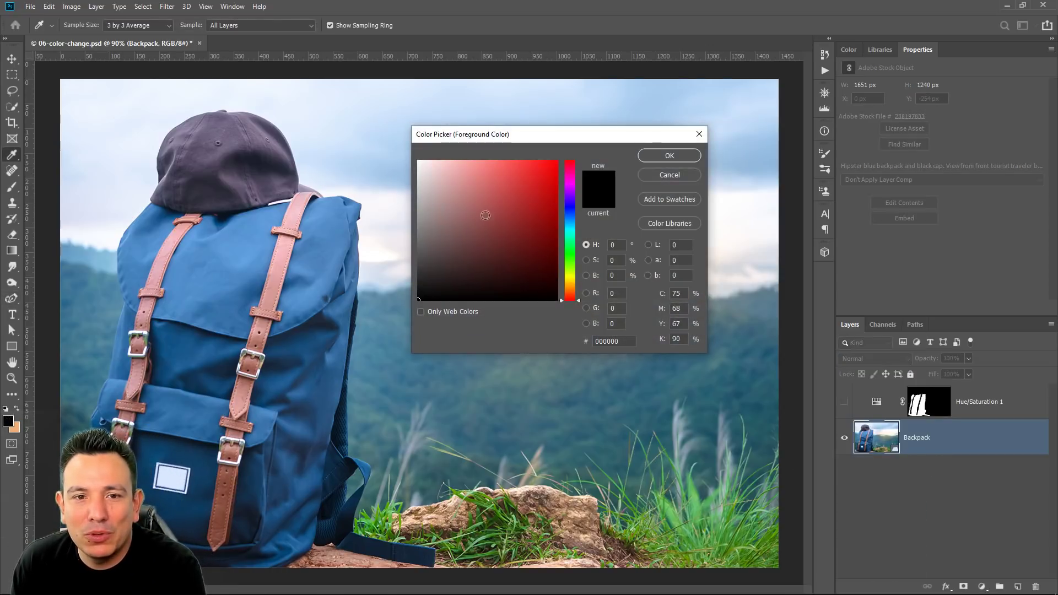
pyautogui.moveTo(490, 133); pyautogui.dragTo(488, 129)
pyautogui.write('ffffff')
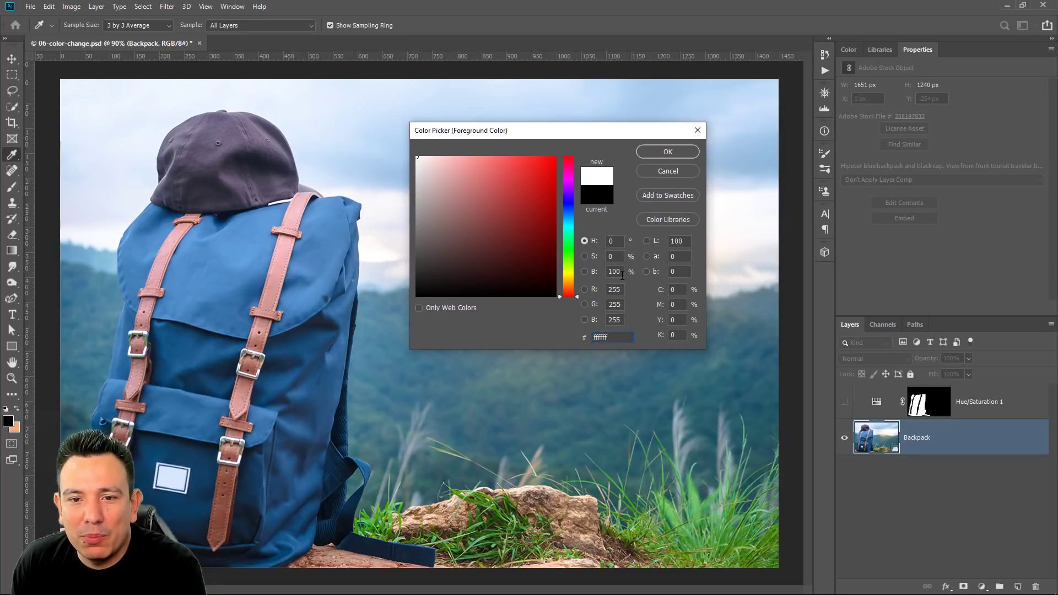
pyautogui.moveTo(417, 158); pyautogui.dragTo(417, 296)
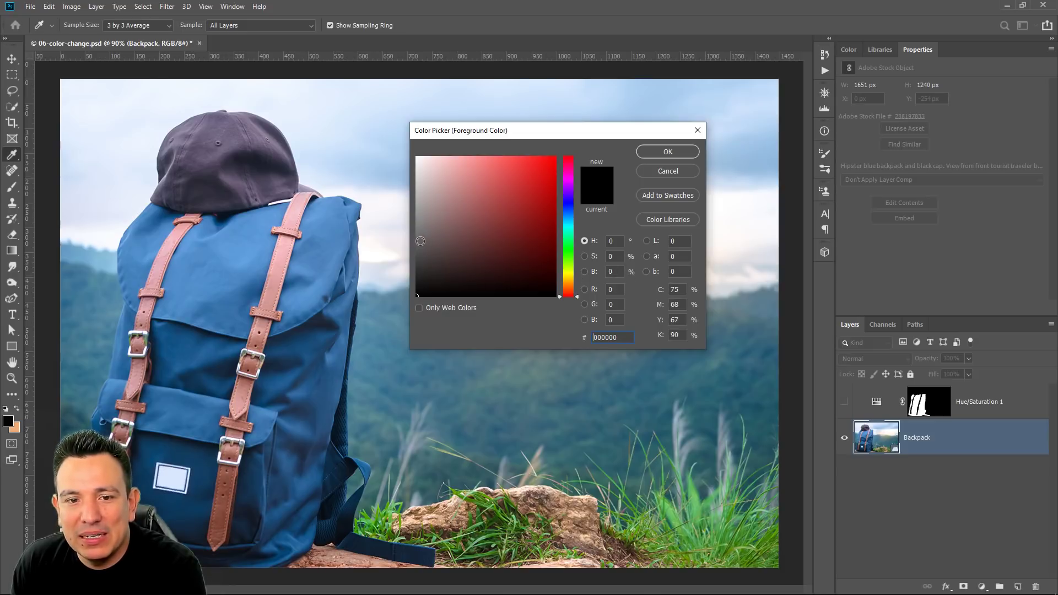
pyautogui.moveTo(418, 241); pyautogui.dragTo(408, 227)
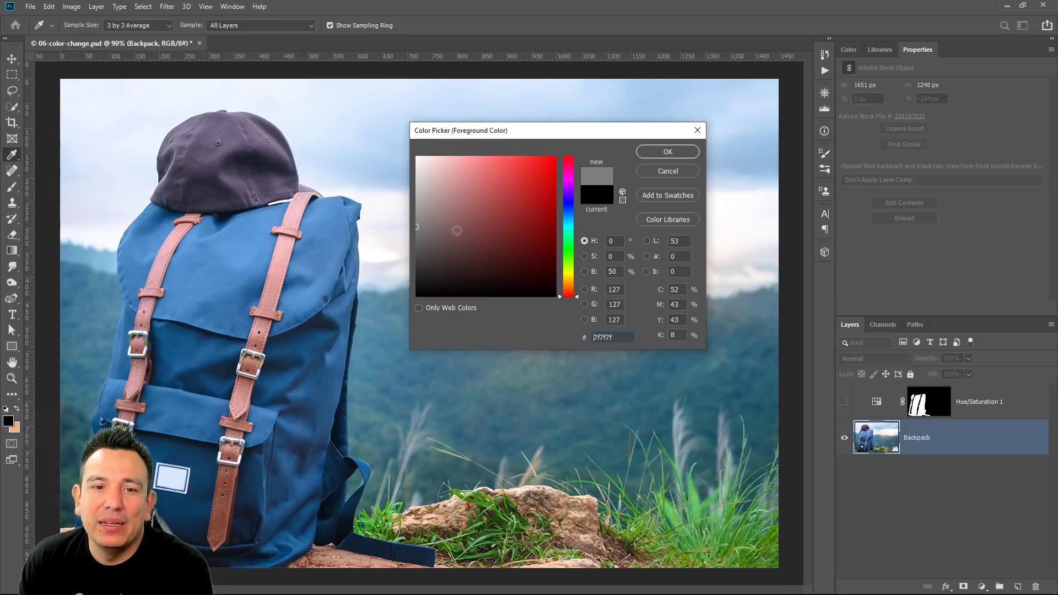
pyautogui.moveTo(413, 230); pyautogui.dragTo(389, 288)
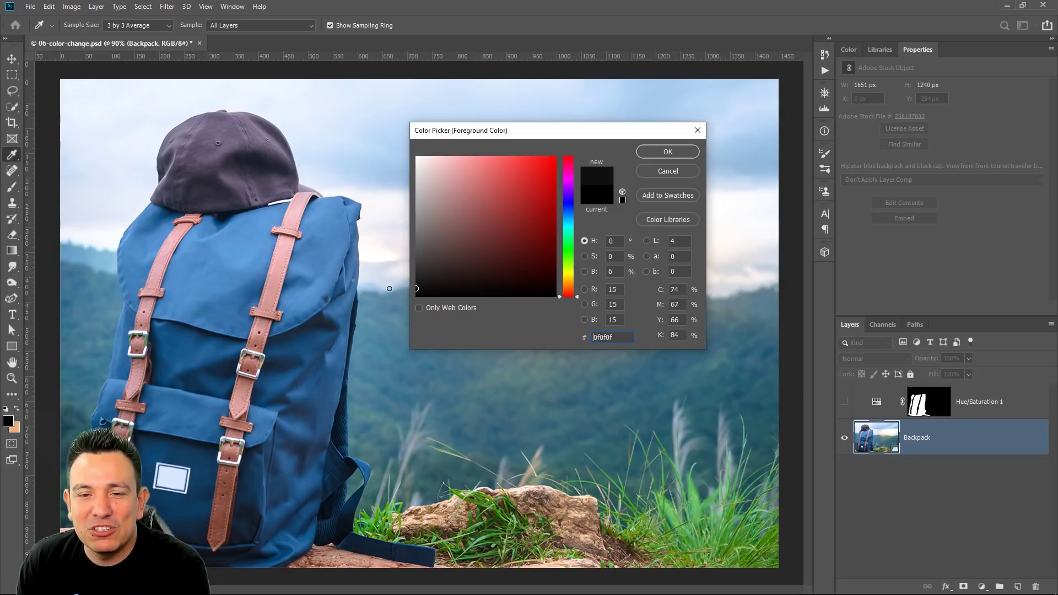
pyautogui.click(673, 170)
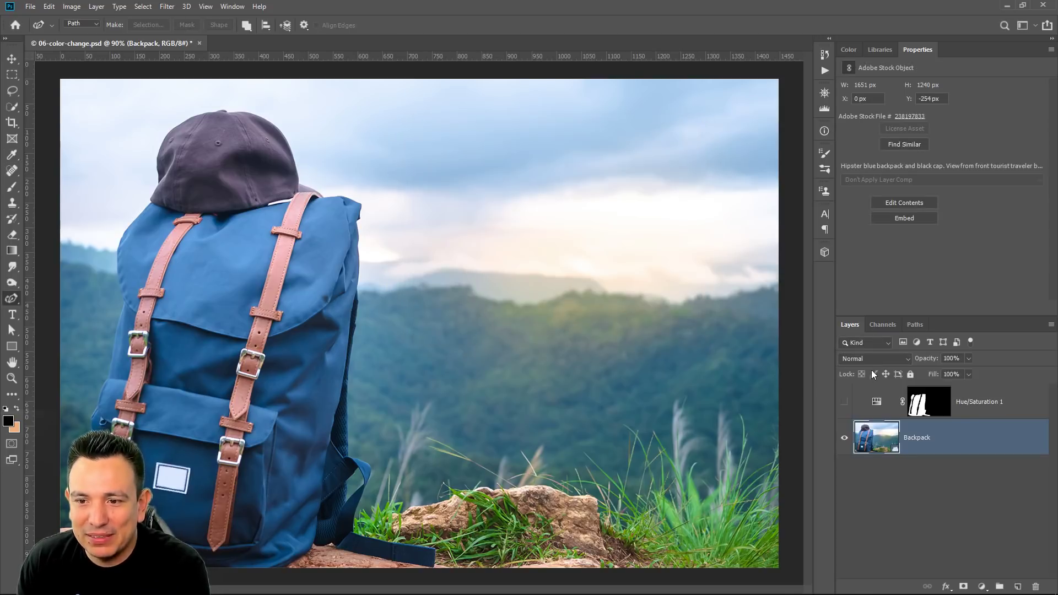
# Step: Review the blend modes, keeping Normal, and add a Levels adjustment layer directly above the Backpack layer
pyautogui.click(874, 358)
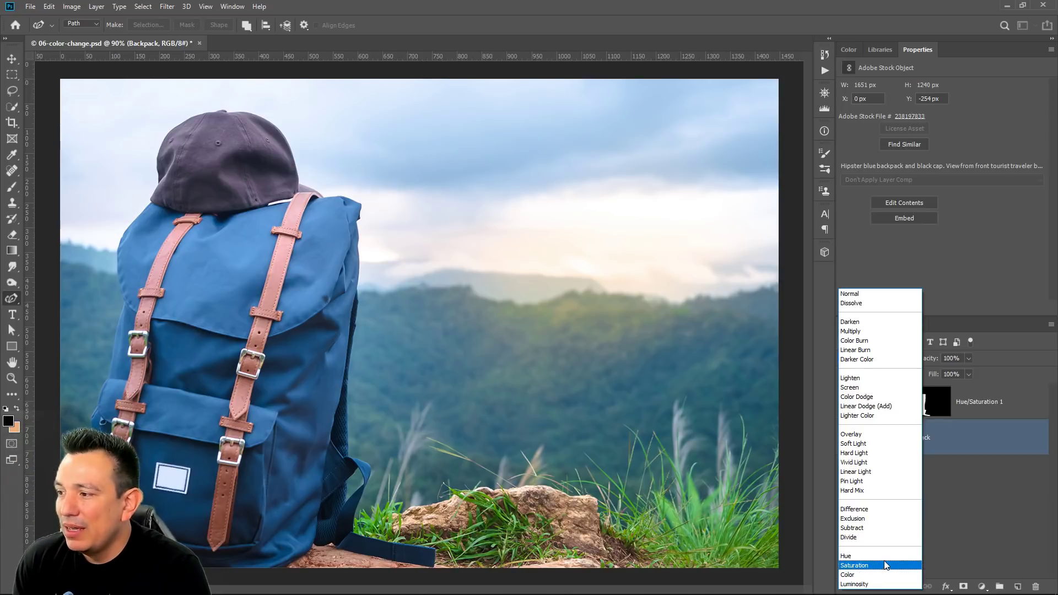
pyautogui.click(1027, 502)
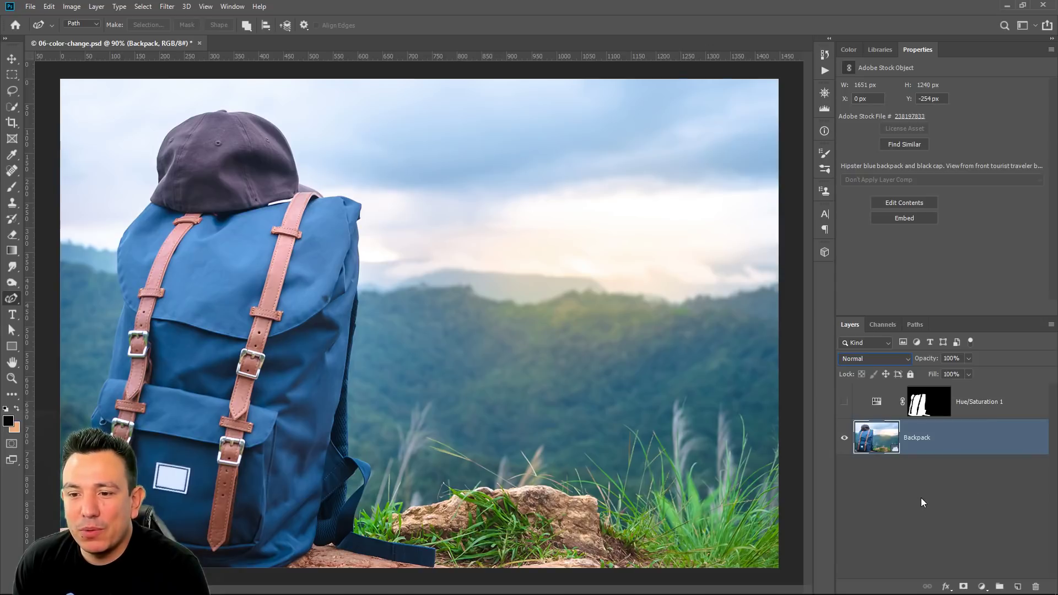
pyautogui.click(982, 586)
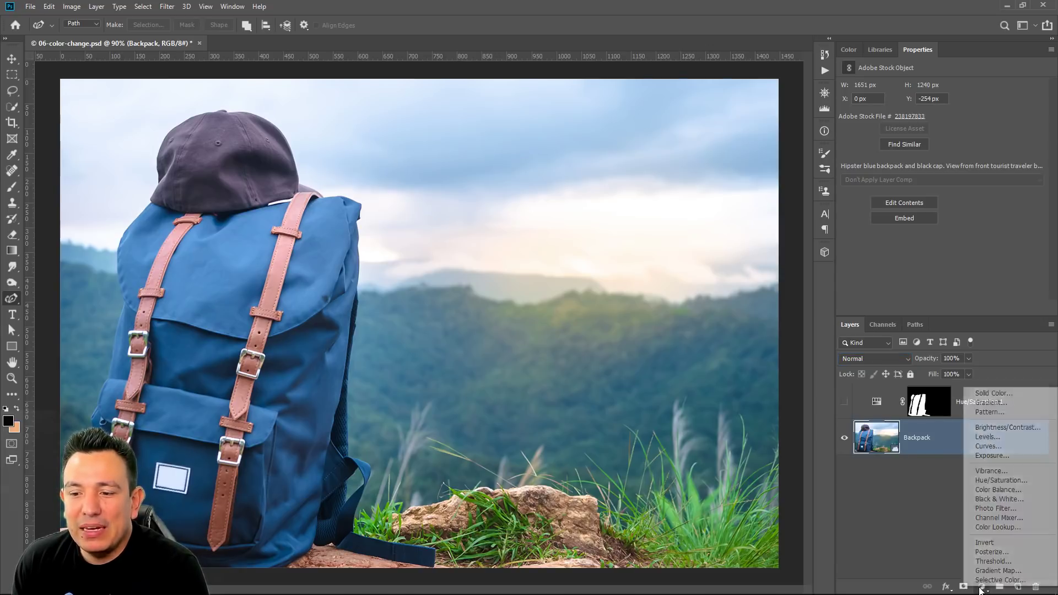
pyautogui.click(999, 440)
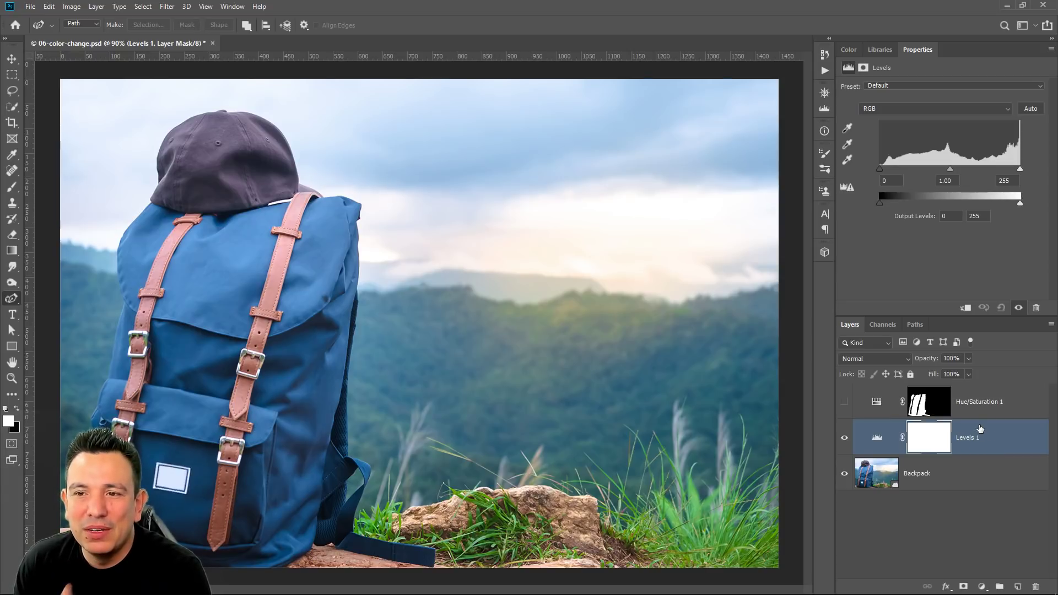
# Step: Try moving the sliders of the Levels adjustment, undoing each change
pyautogui.moveTo(879, 171); pyautogui.dragTo(1021, 204)
pyautogui.hotkey('ctrl', 'z')
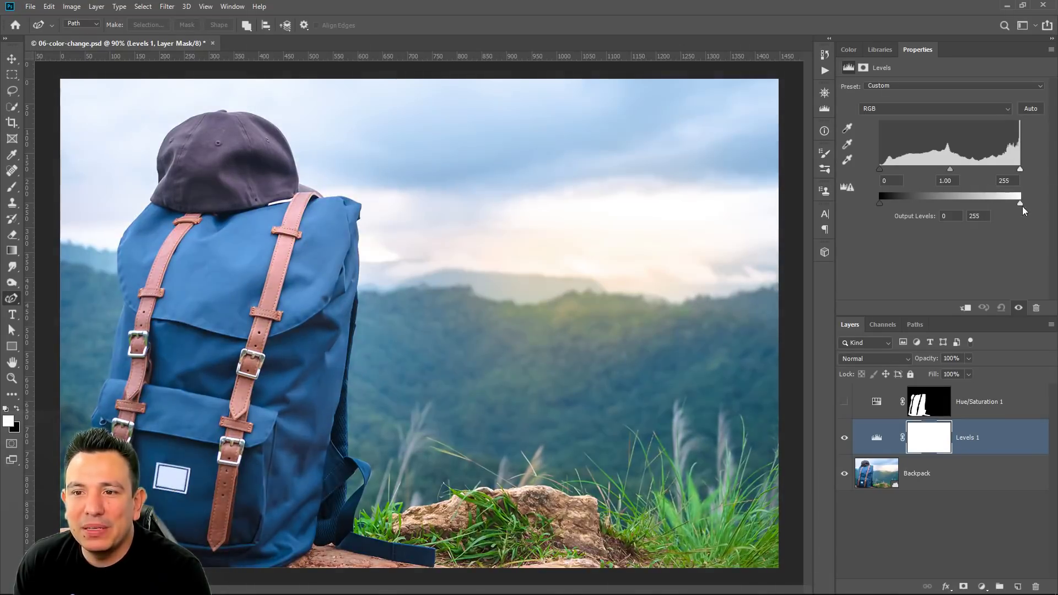
pyautogui.moveTo(879, 203); pyautogui.dragTo(895, 204)
pyautogui.hotkey('ctrl', 'z')
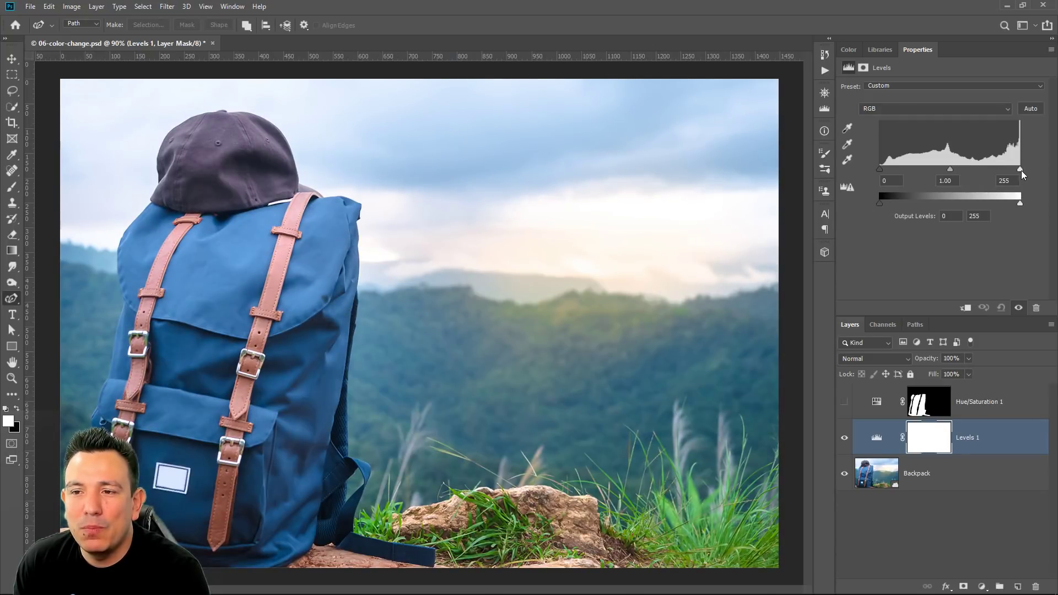
# Step: Try a white input level of 140 and a white output level of 151 in Levels, and restore both to 255
pyautogui.moveTo(1020, 169); pyautogui.dragTo(957, 170)
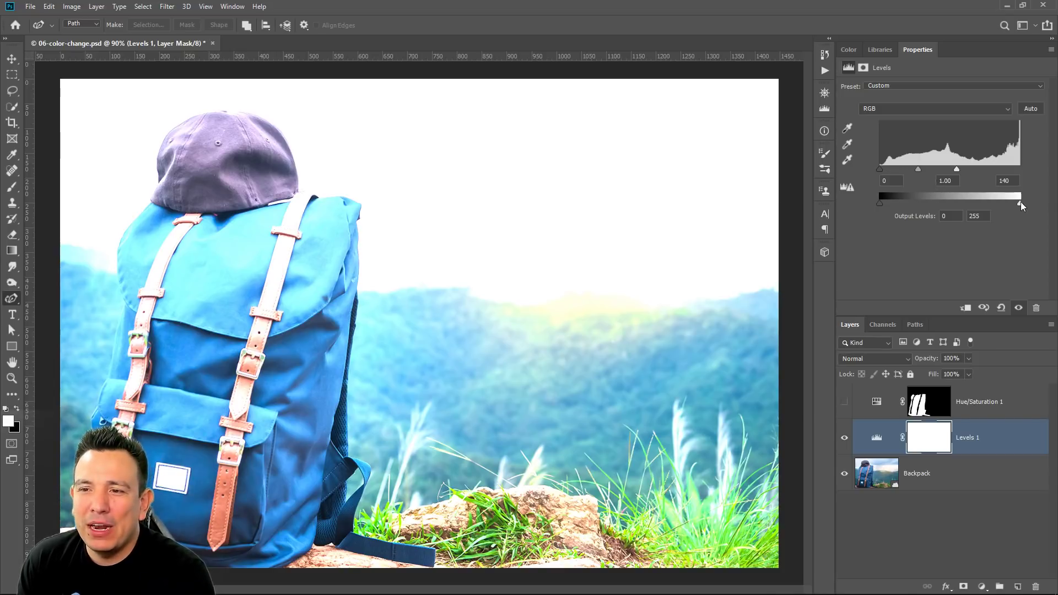
pyautogui.moveTo(1020, 204); pyautogui.dragTo(961, 204)
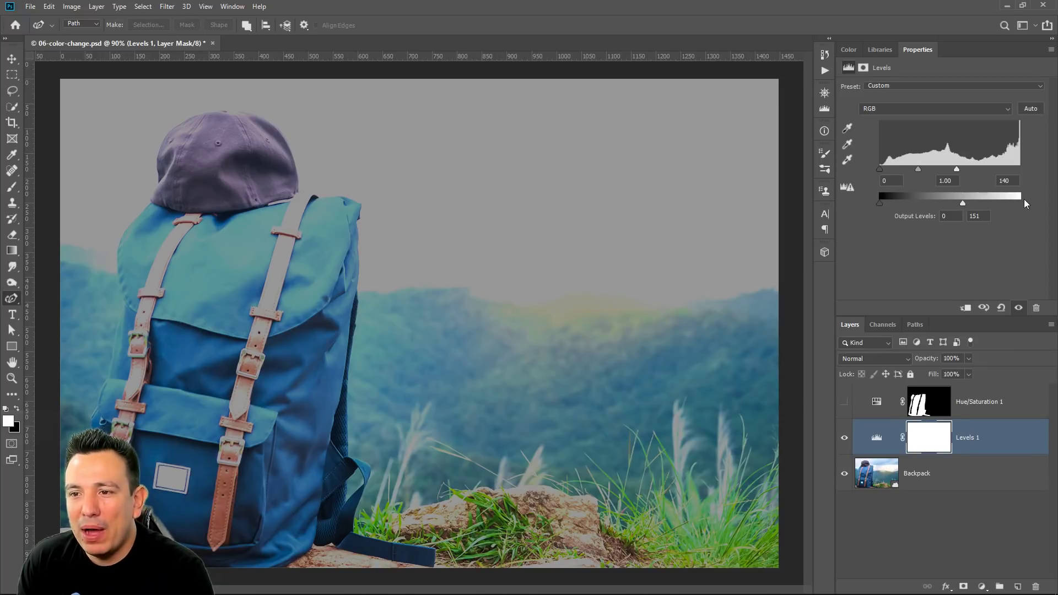
pyautogui.moveTo(963, 203); pyautogui.dragTo(1021, 203)
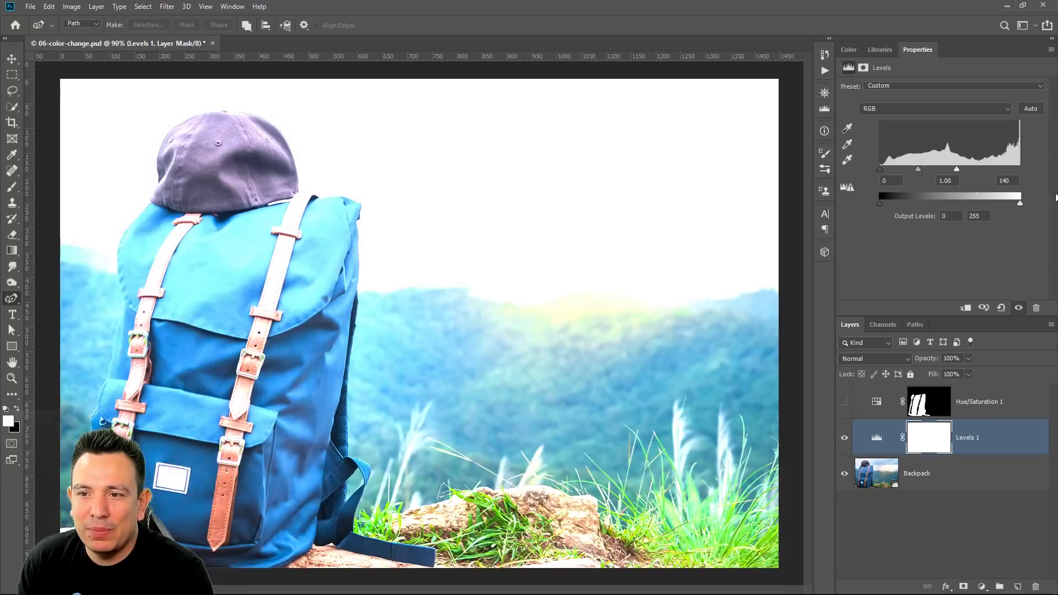
pyautogui.moveTo(965, 169); pyautogui.dragTo(1020, 169)
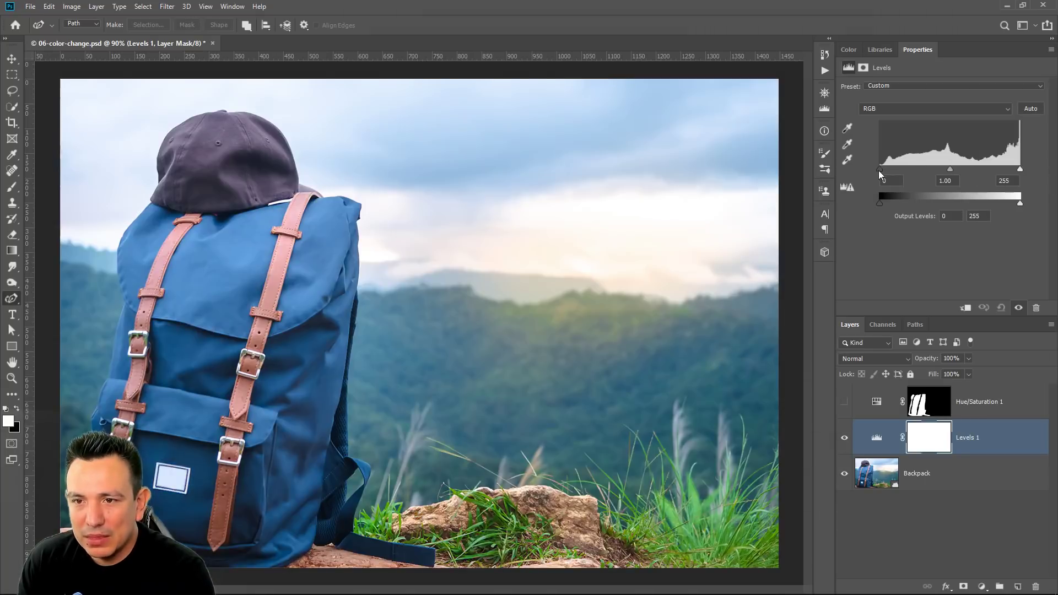
# Step: Try a black input level of 111 and a black output level of 81, and reset the Levels adjustment to its defaults
pyautogui.moveTo(880, 169); pyautogui.dragTo(941, 171)
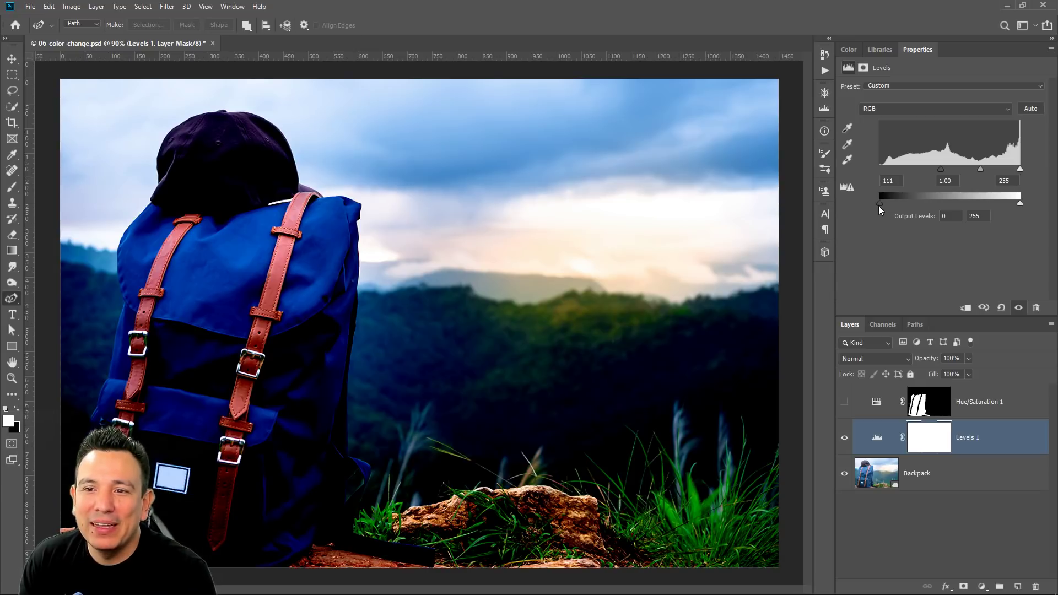
pyautogui.moveTo(878, 204); pyautogui.dragTo(924, 203)
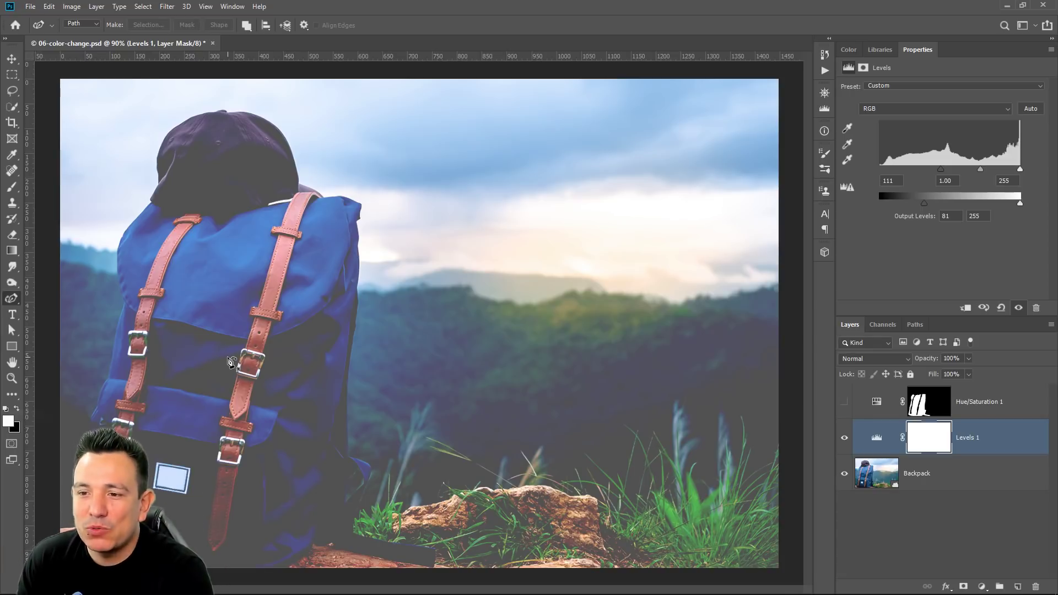
pyautogui.click(1001, 307)
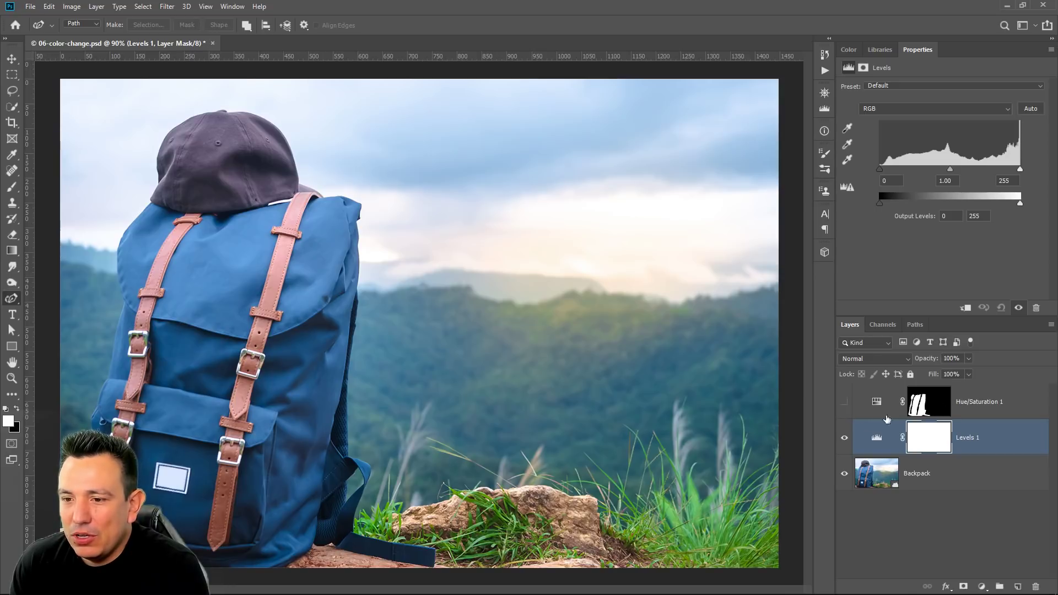
# Step: Rename the Levels adjustment layer as Brightness
pyautogui.click(884, 447)
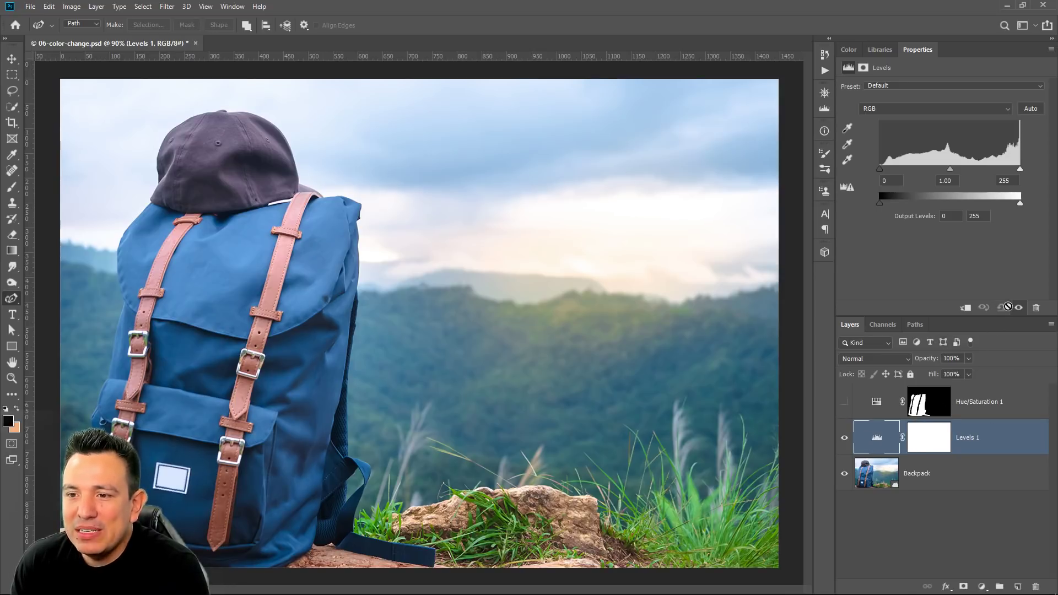
pyautogui.moveTo(950, 170)
pyautogui.mouseDown()
pyautogui.moveTo(992, 166)
pyautogui.moveTo(951, 171)
pyautogui.mouseUp()
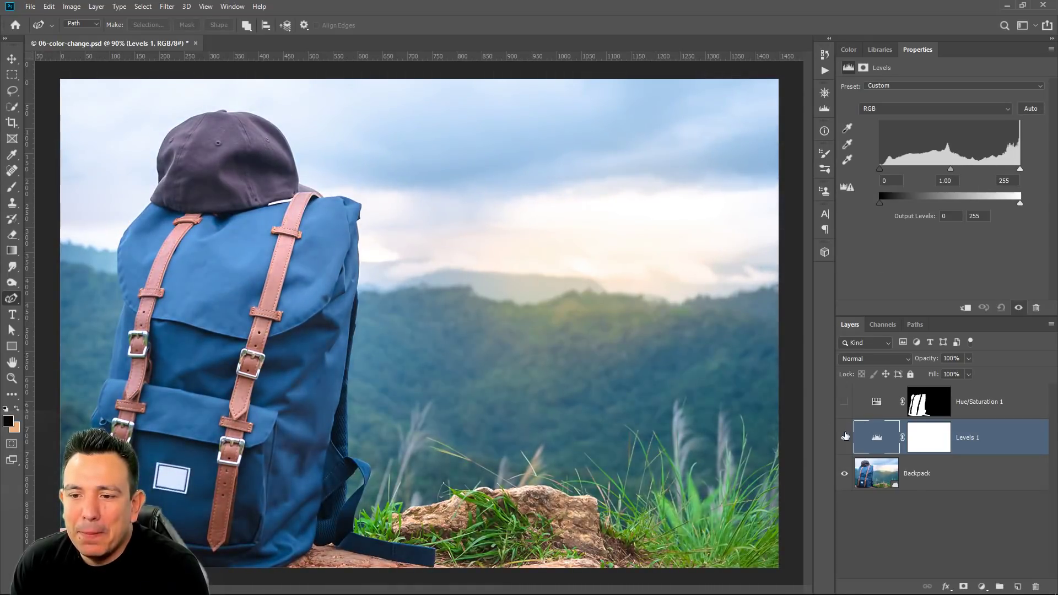
pyautogui.doubleClick(961, 438)
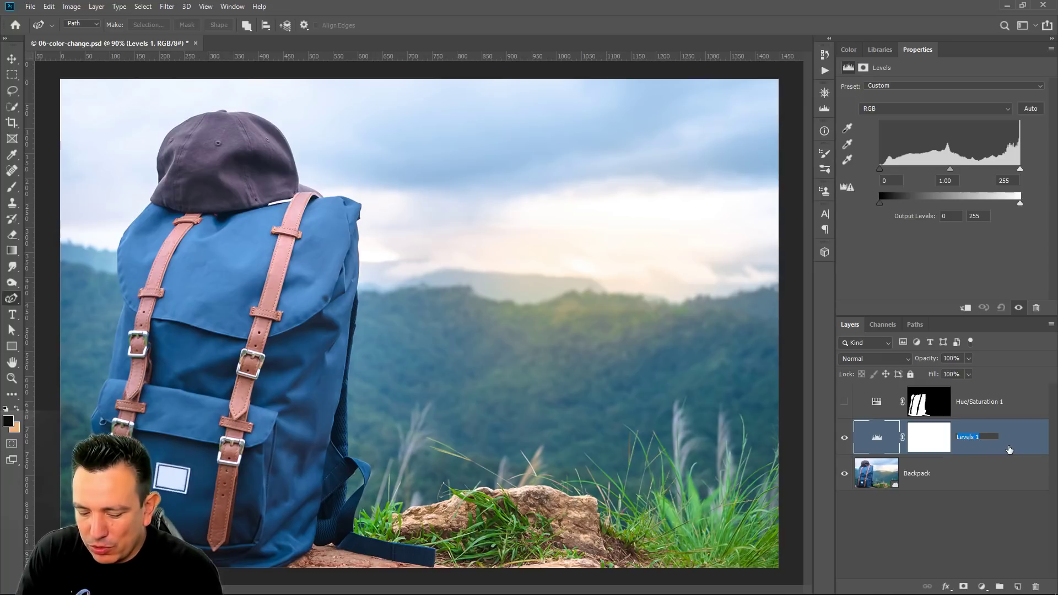
pyautogui.write('Bri')
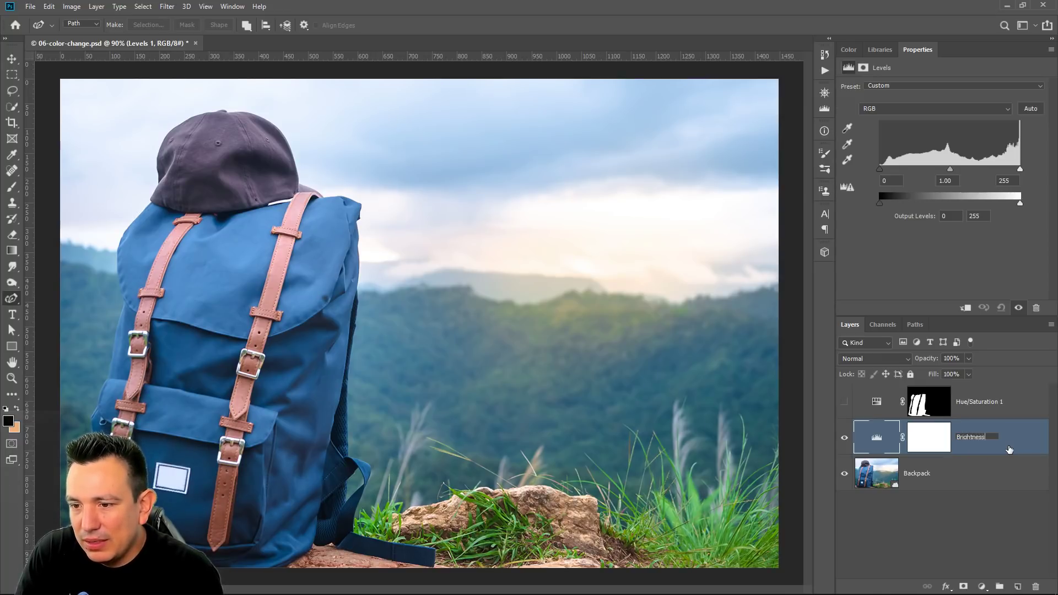
pyautogui.write('ghtness')
pyautogui.press('Return')
# Step: Delete the layer mask of the Brightness adjustment layer
pyautogui.click(931, 445)
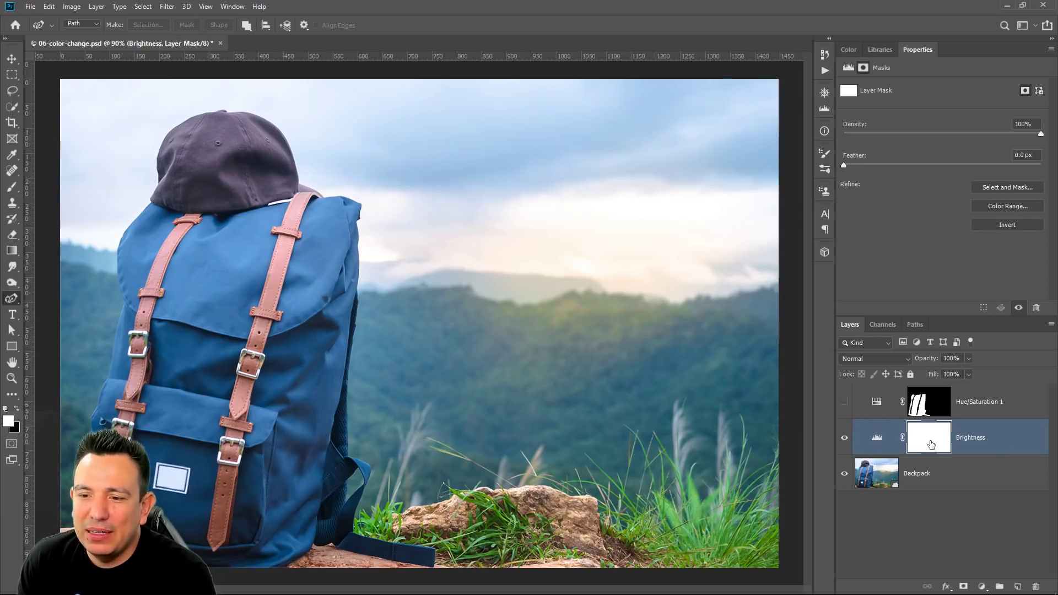
pyautogui.rightClick(931, 445)
pyautogui.click(954, 464)
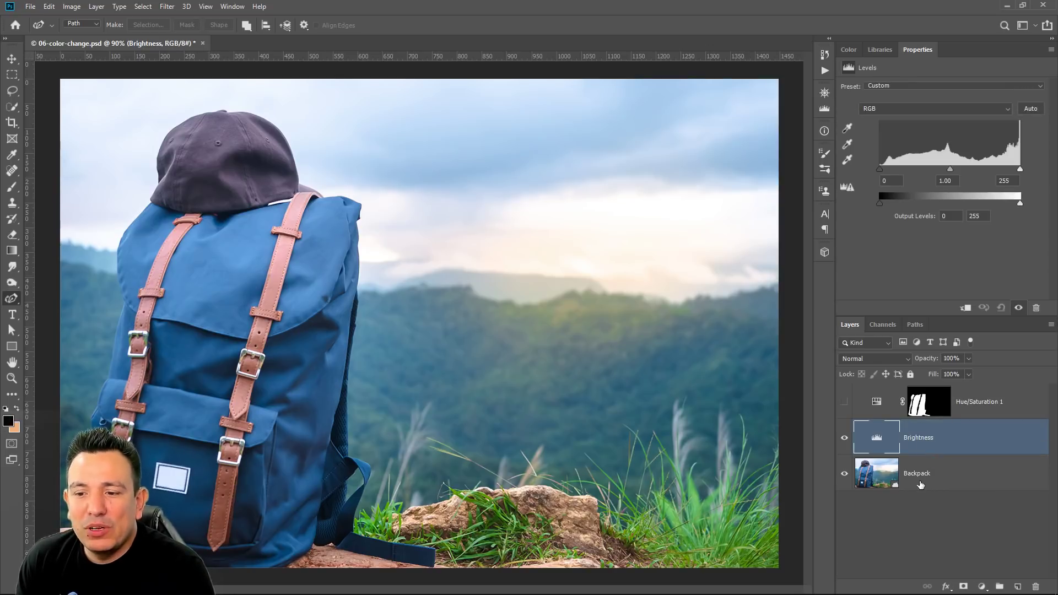
# Step: Add a Solid Color fill layer in light yellow fff99b directly above the Brightness layer
pyautogui.click(982, 587)
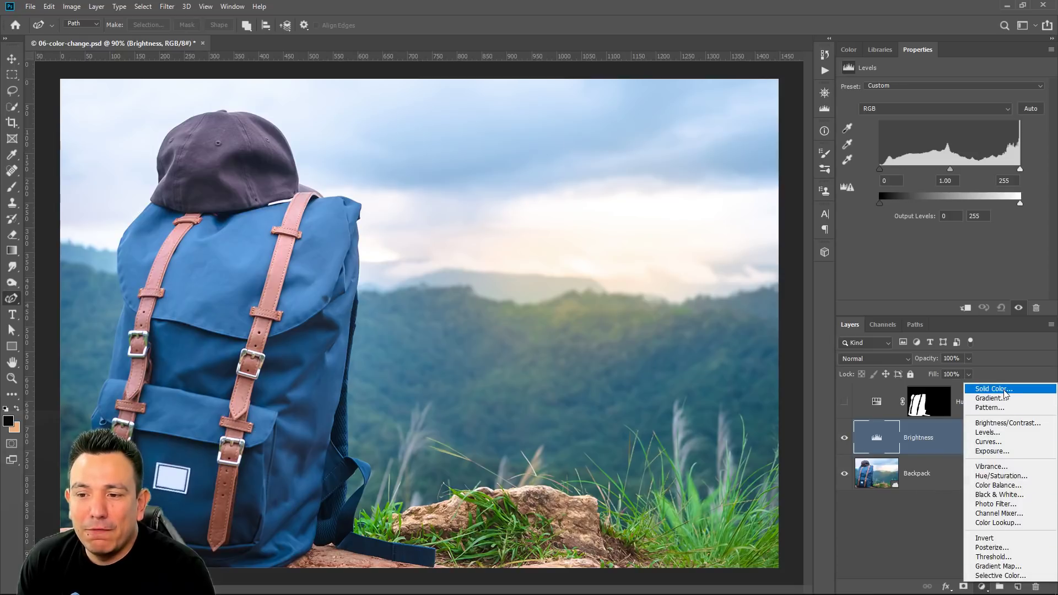
pyautogui.click(993, 390)
pyautogui.click(568, 274)
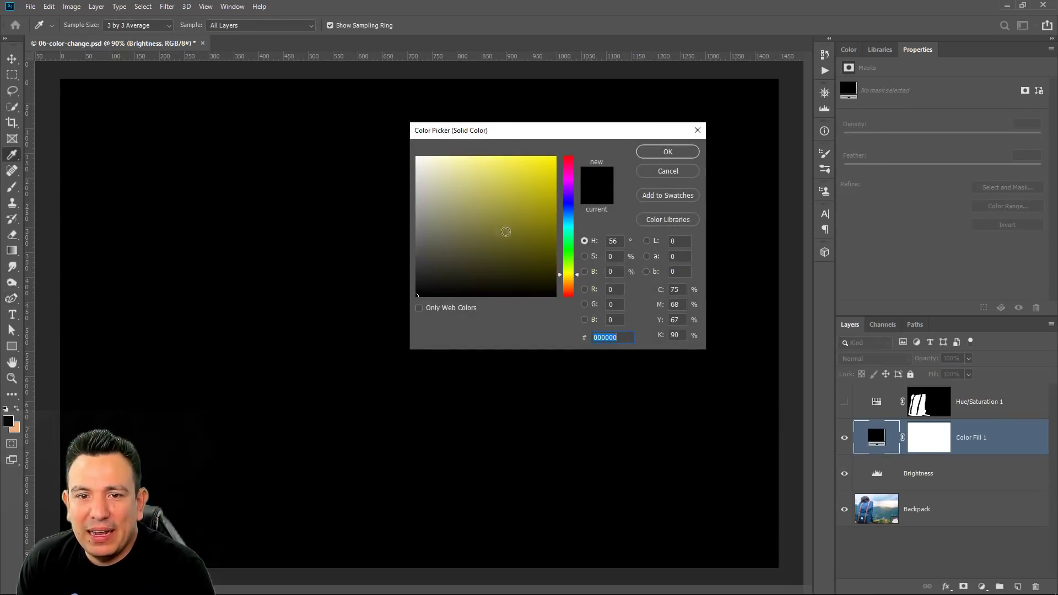
pyautogui.click(471, 156)
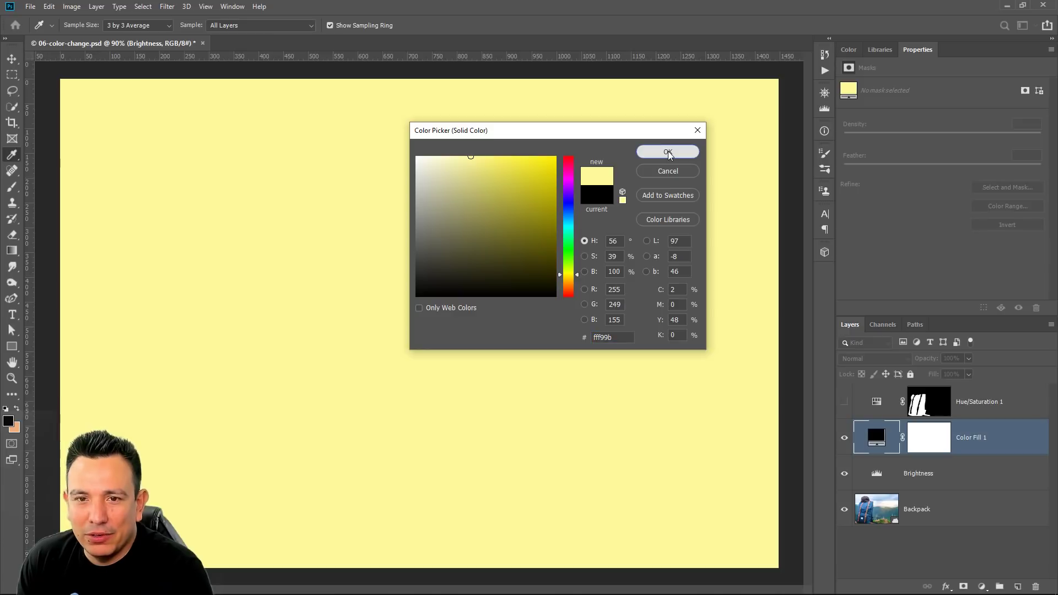
pyautogui.click(668, 153)
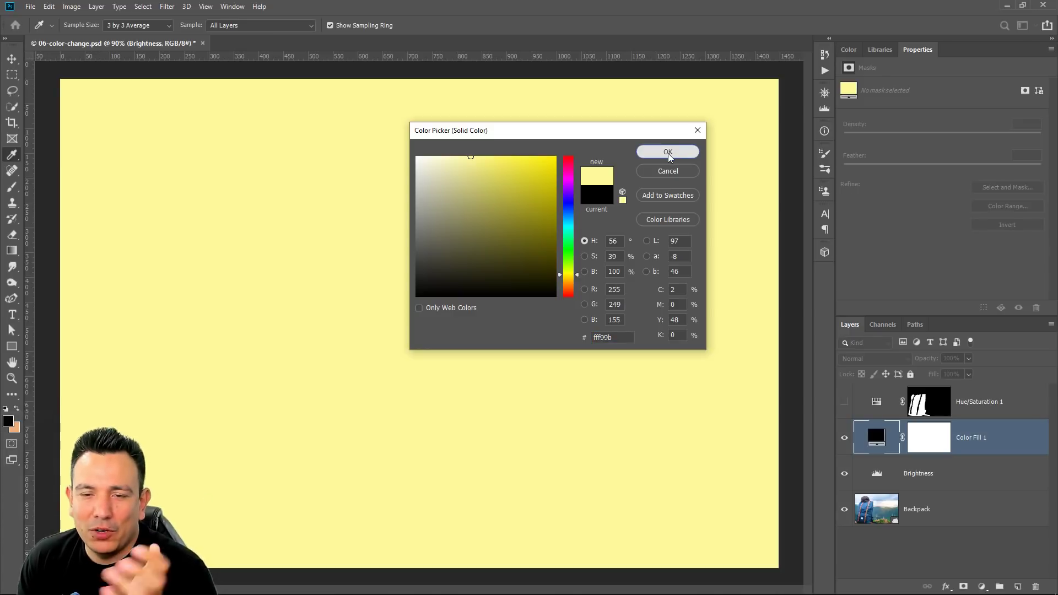
# Step: Confirm the light yellow fill colour, delete the Color Fill 1 layer's mask, and set its blending mode to Color
pyautogui.click(668, 153)
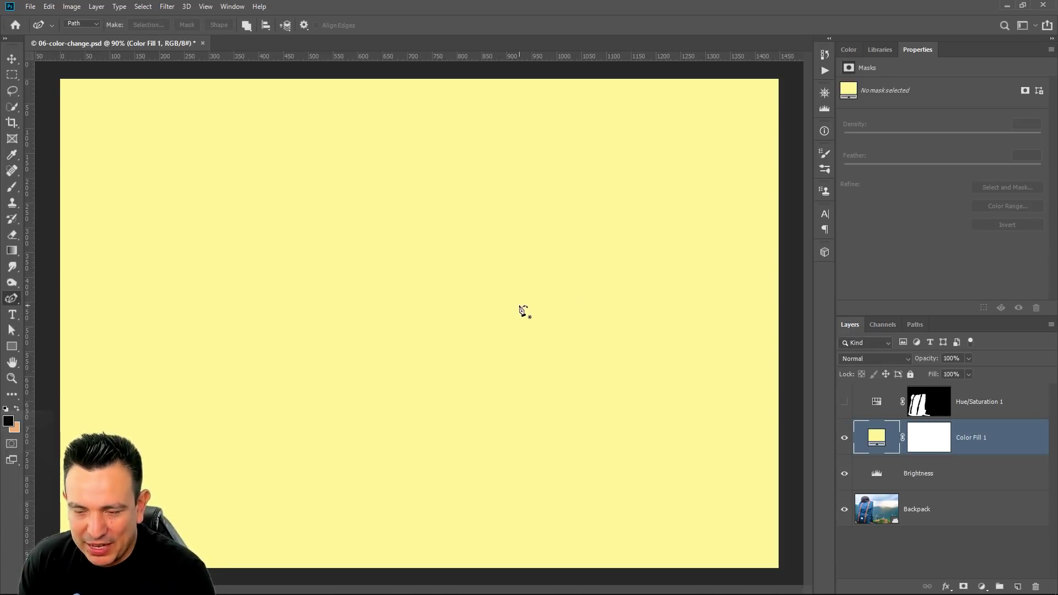
pyautogui.click(929, 444)
pyautogui.rightClick(929, 445)
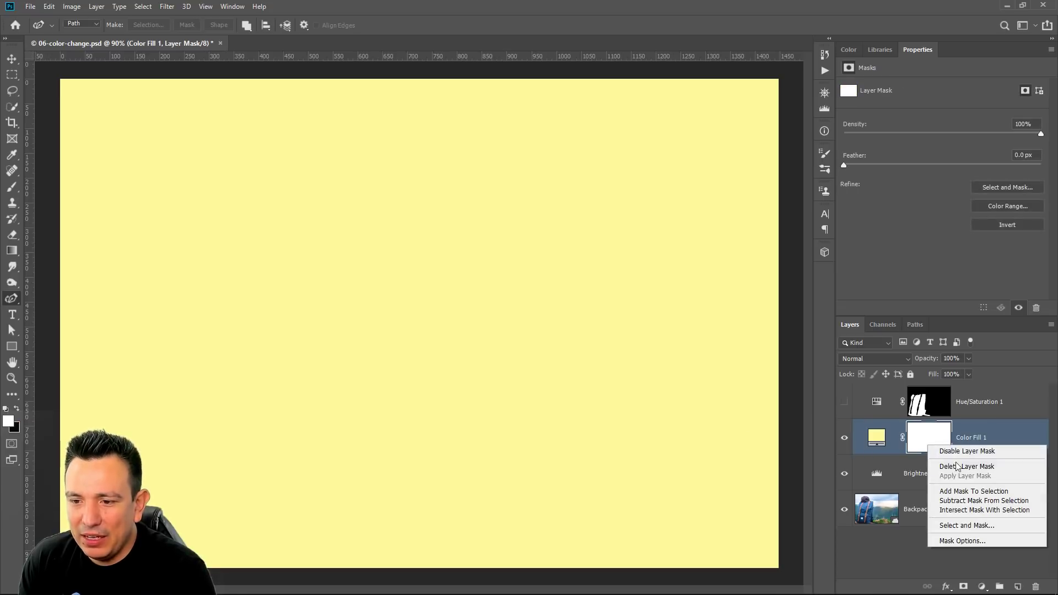
pyautogui.click(956, 469)
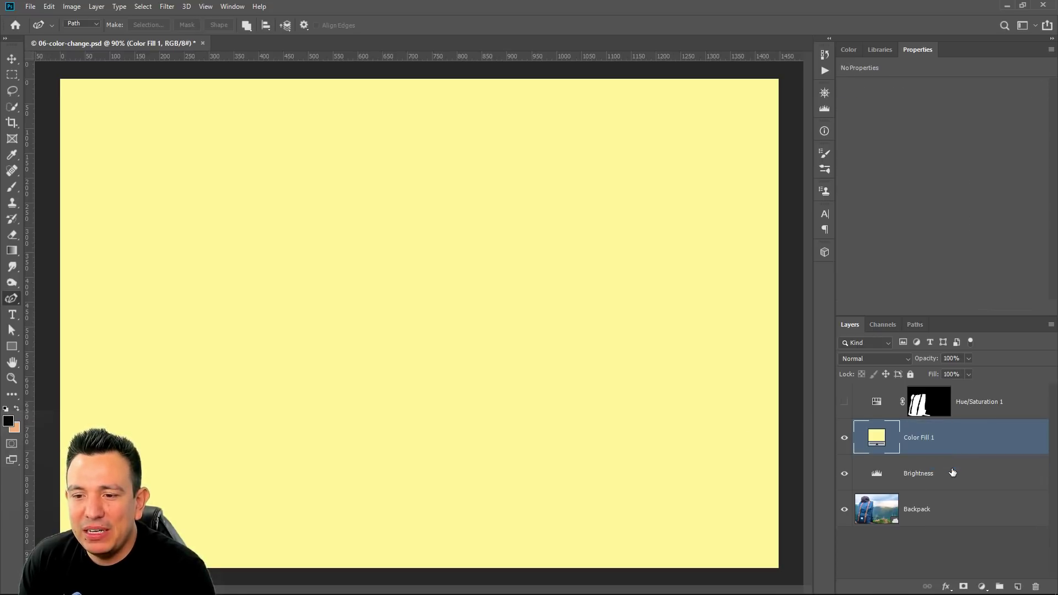
pyautogui.click(875, 358)
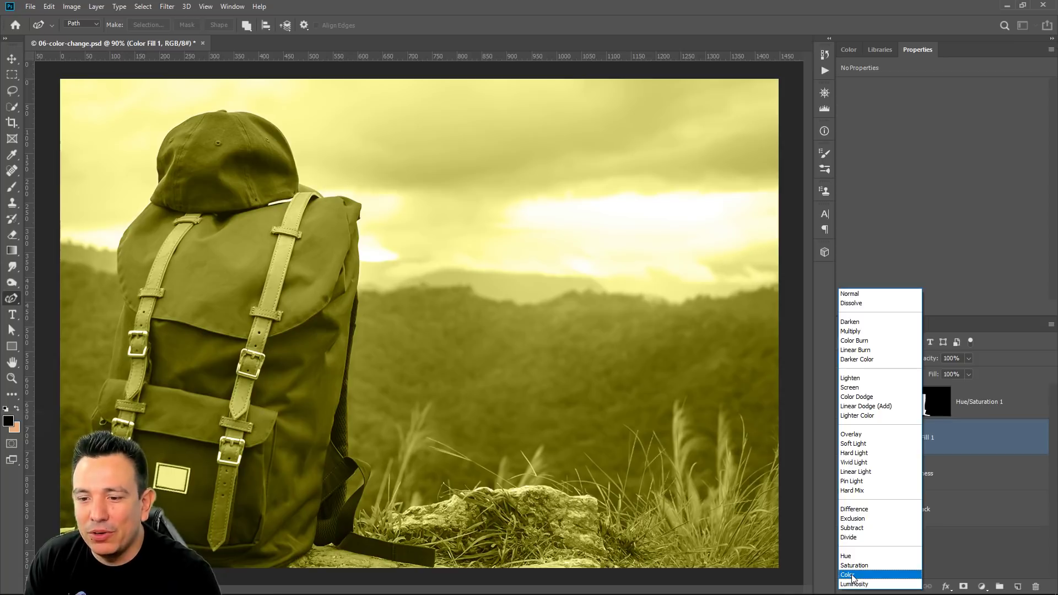
pyautogui.click(852, 575)
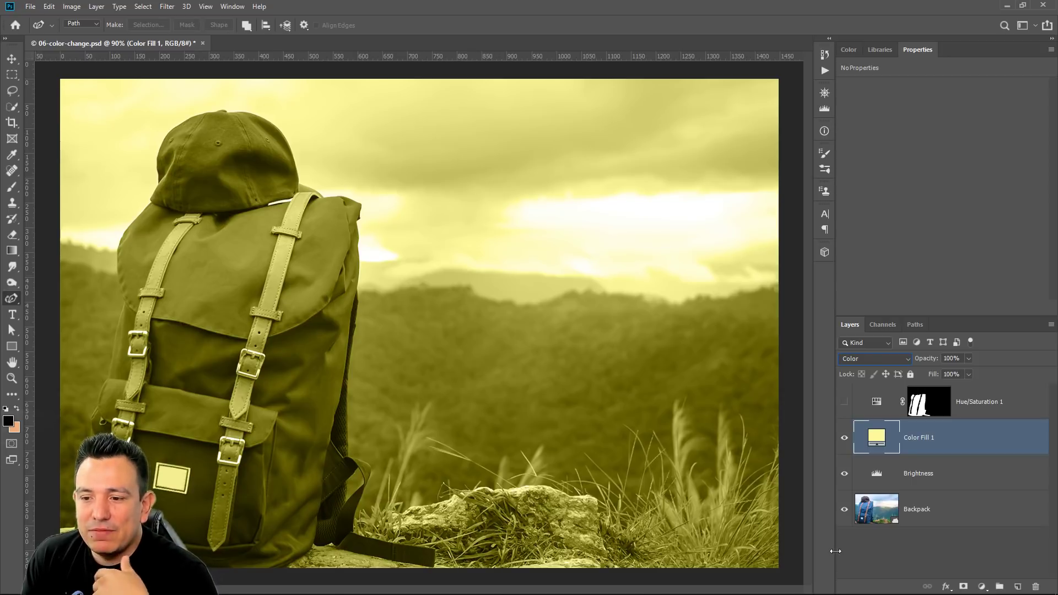
# Step: Create a new layer group above Backpack and place the Color Fill 1 and Brightness layers inside it
pyautogui.click(999, 587)
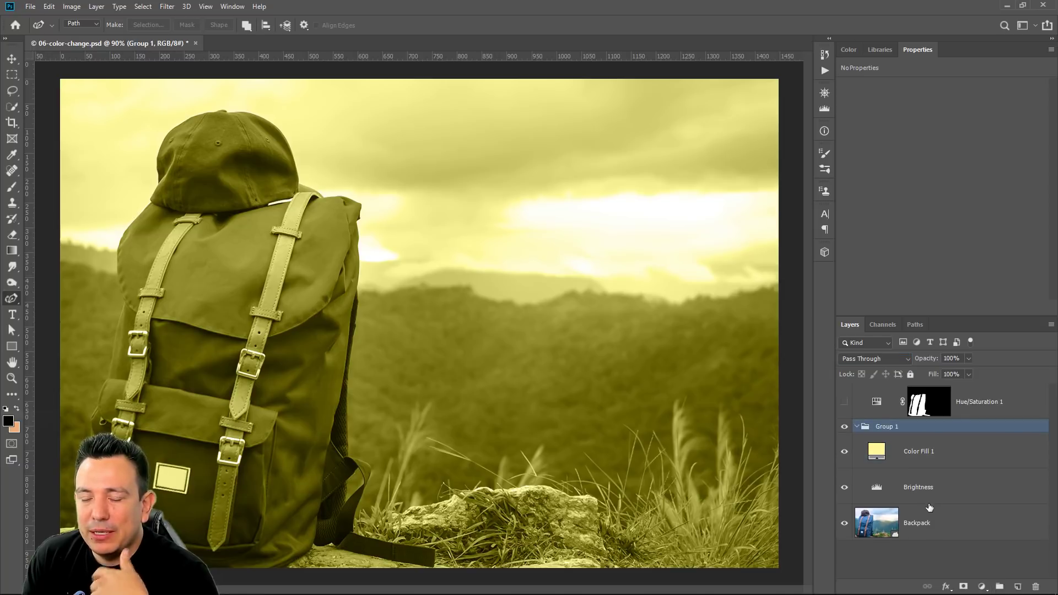
pyautogui.moveTo(877, 453); pyautogui.dragTo(875, 426)
pyautogui.moveTo(877, 487); pyautogui.dragTo(874, 428)
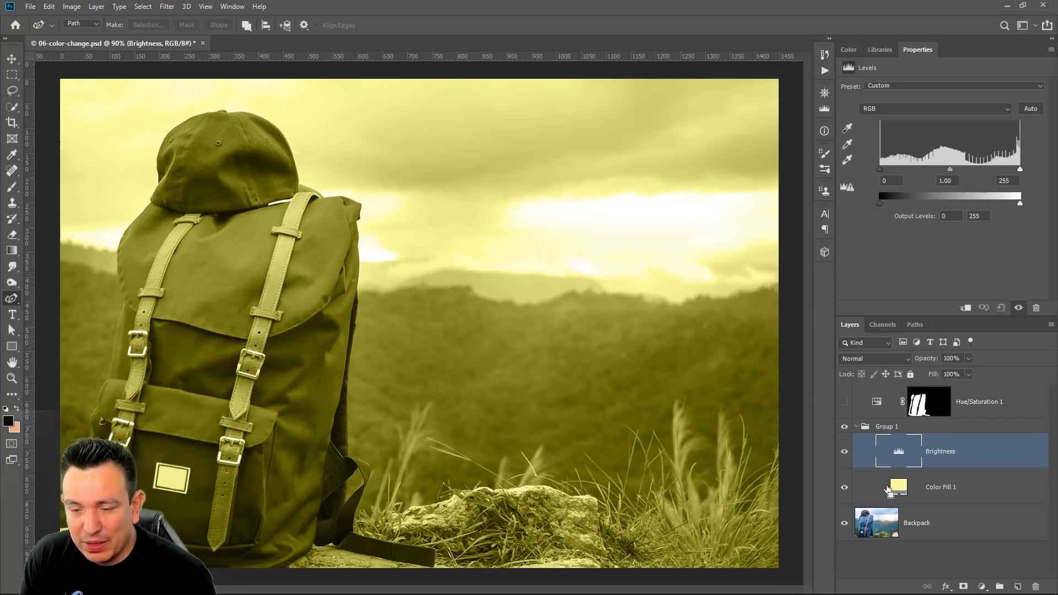
# Step: Try moving Brightness out of Group 1 and back in, and place it inside the group directly below Color Fill 1
pyautogui.hotkey('ctrl', 'z')
pyautogui.moveTo(889, 489); pyautogui.dragTo(888, 464)
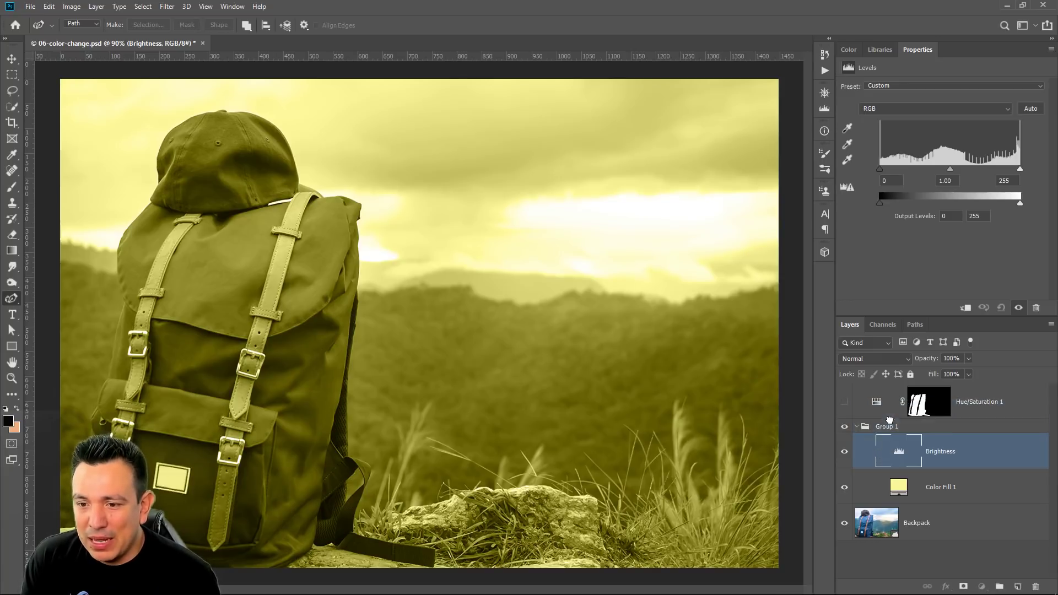
pyautogui.moveTo(890, 439)
pyautogui.mouseDown()
pyautogui.moveTo(893, 469)
pyautogui.moveTo(900, 419)
pyautogui.moveTo(902, 439)
pyautogui.mouseUp()
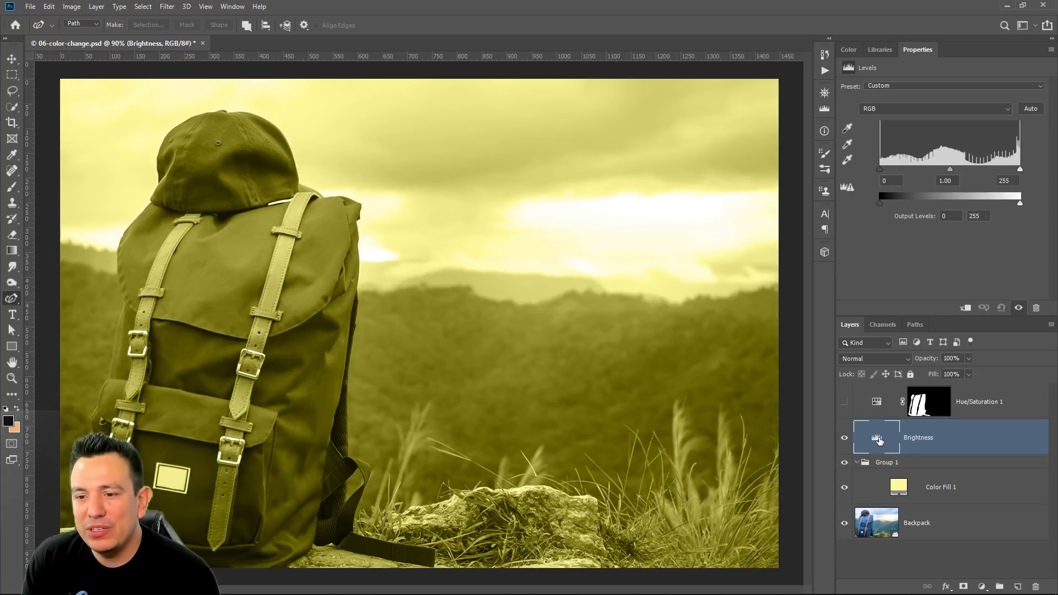
pyautogui.moveTo(878, 440); pyautogui.dragTo(886, 463)
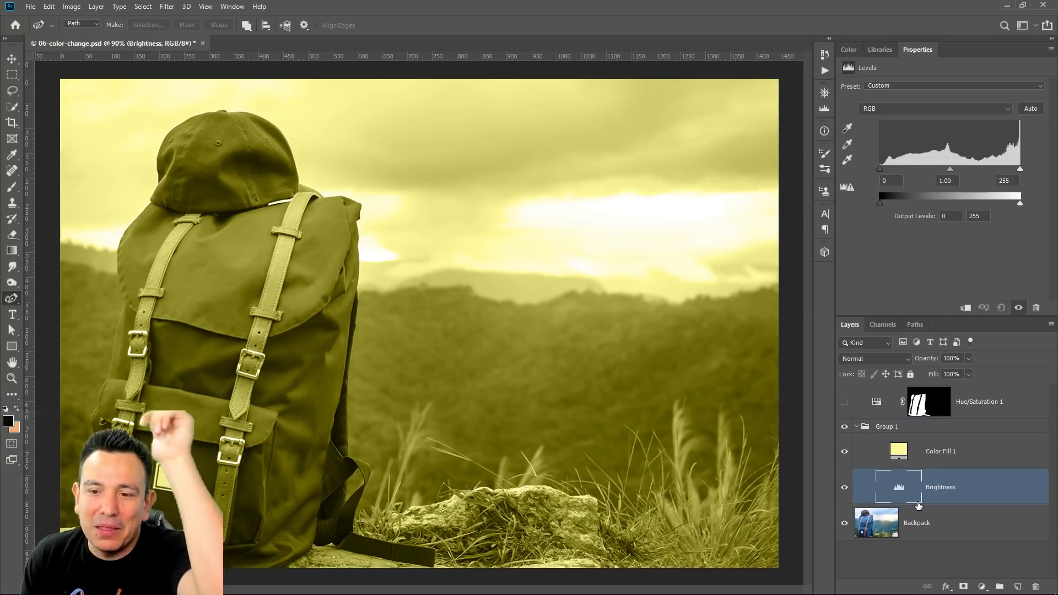
pyautogui.moveTo(903, 492); pyautogui.dragTo(898, 465)
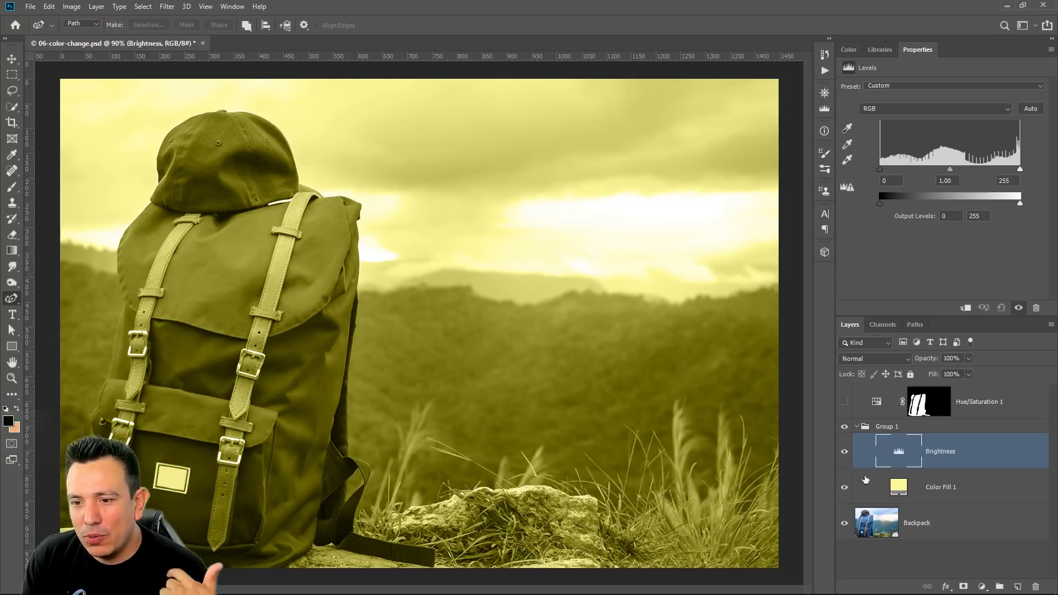
pyautogui.moveTo(889, 463); pyautogui.dragTo(890, 418)
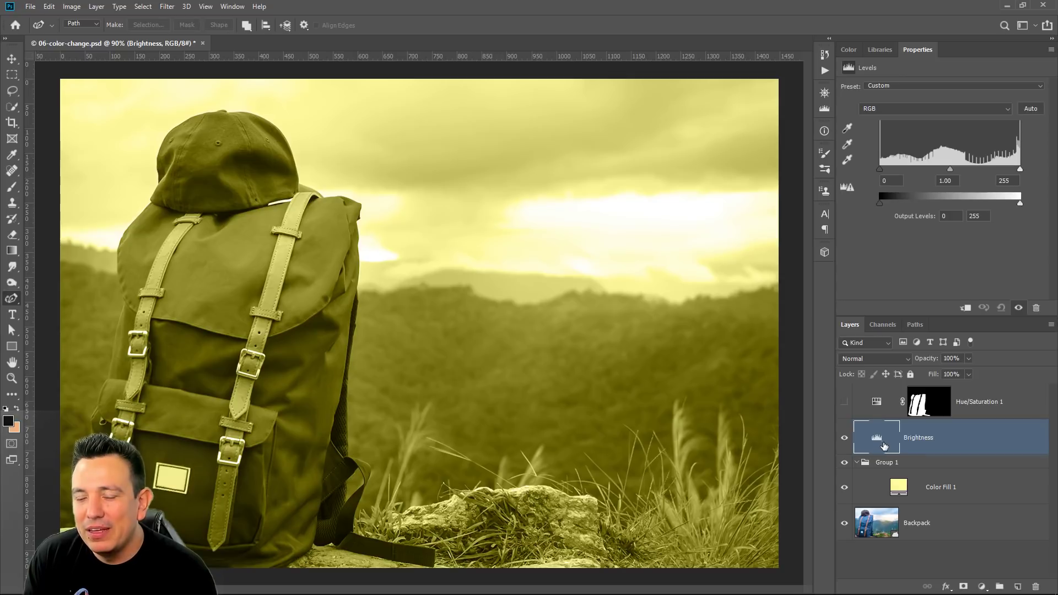
pyautogui.moveTo(886, 448); pyautogui.dragTo(897, 466)
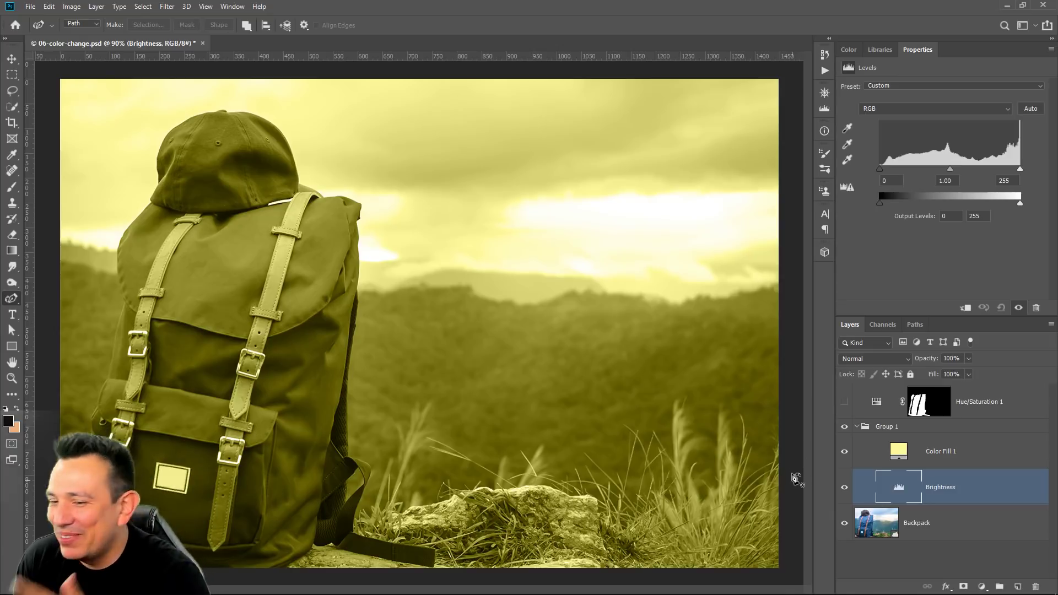
# Step: Collapse Group 1 and transfer the layer mask from Hue/Saturation 1 to the group
pyautogui.click(857, 427)
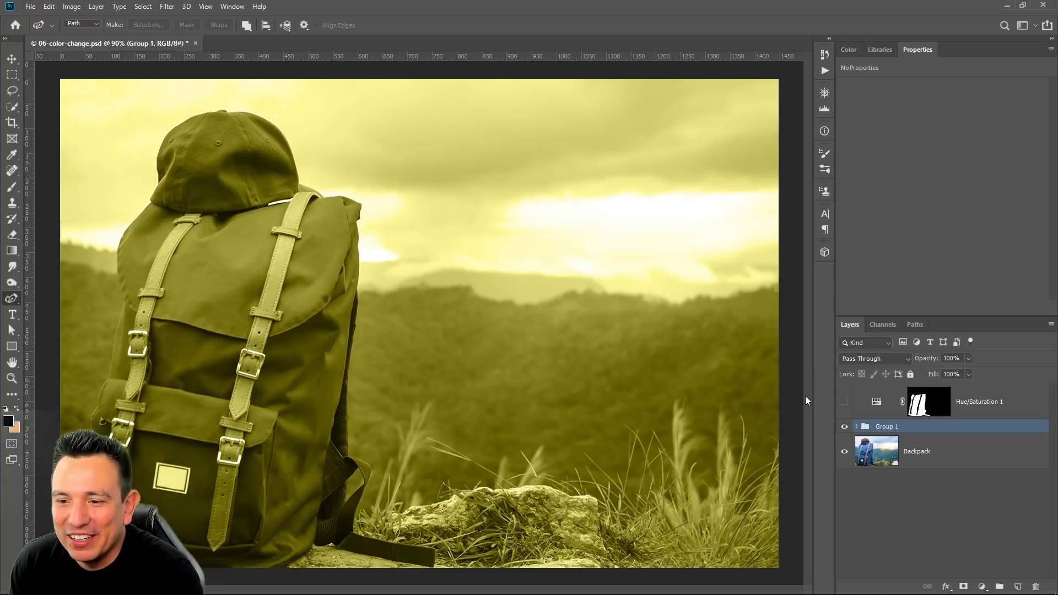
pyautogui.click(856, 428)
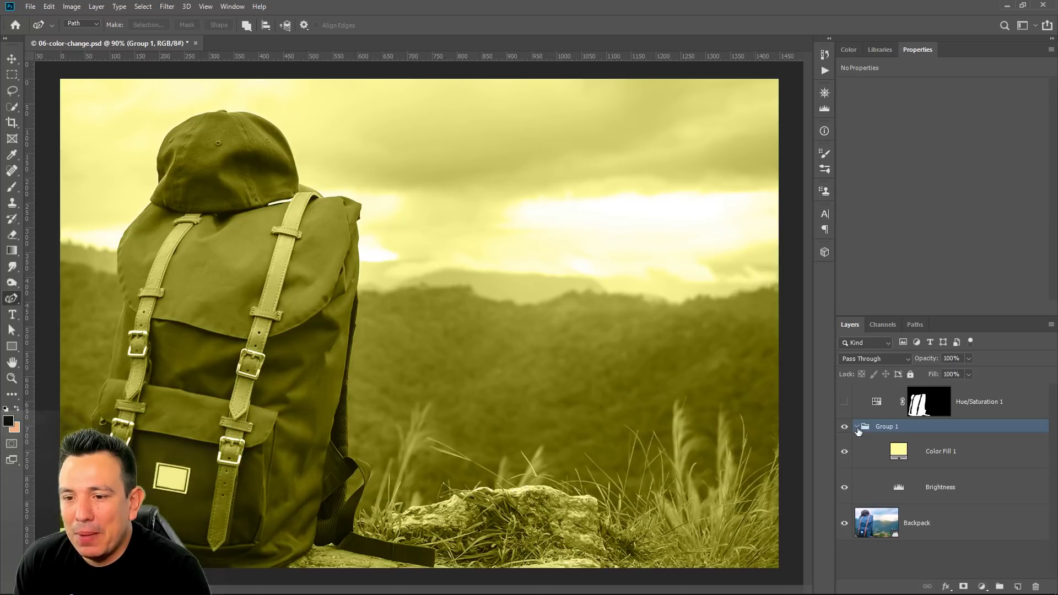
pyautogui.click(856, 427)
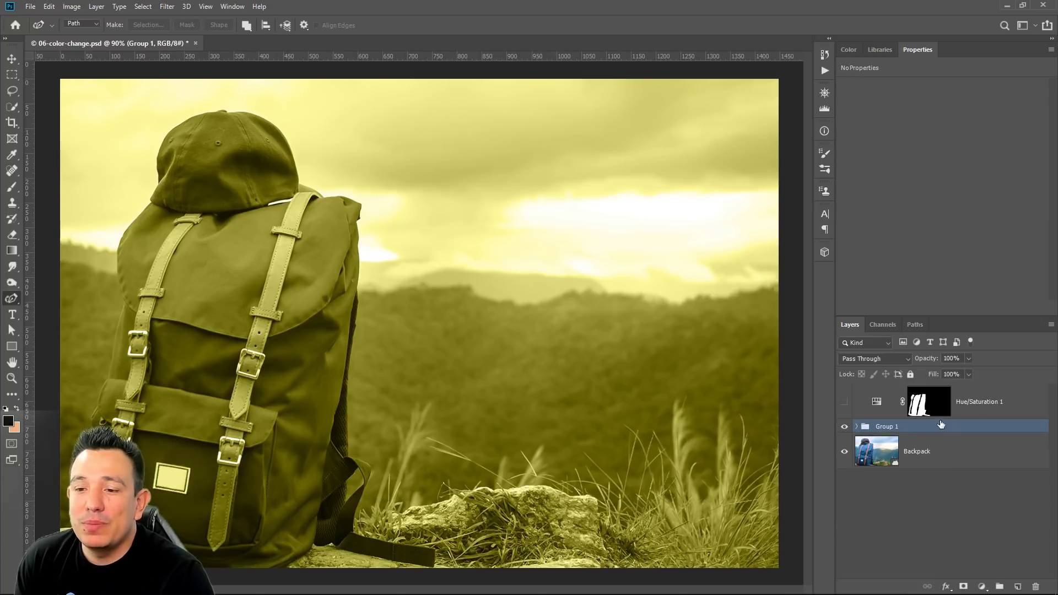
pyautogui.click(933, 407)
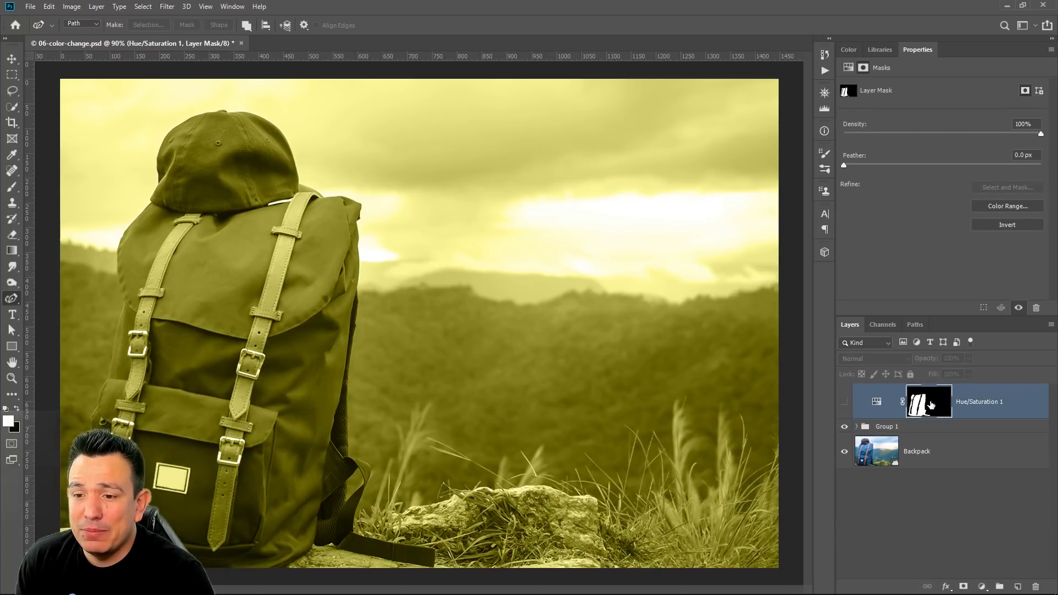
pyautogui.moveTo(931, 405); pyautogui.dragTo(893, 428)
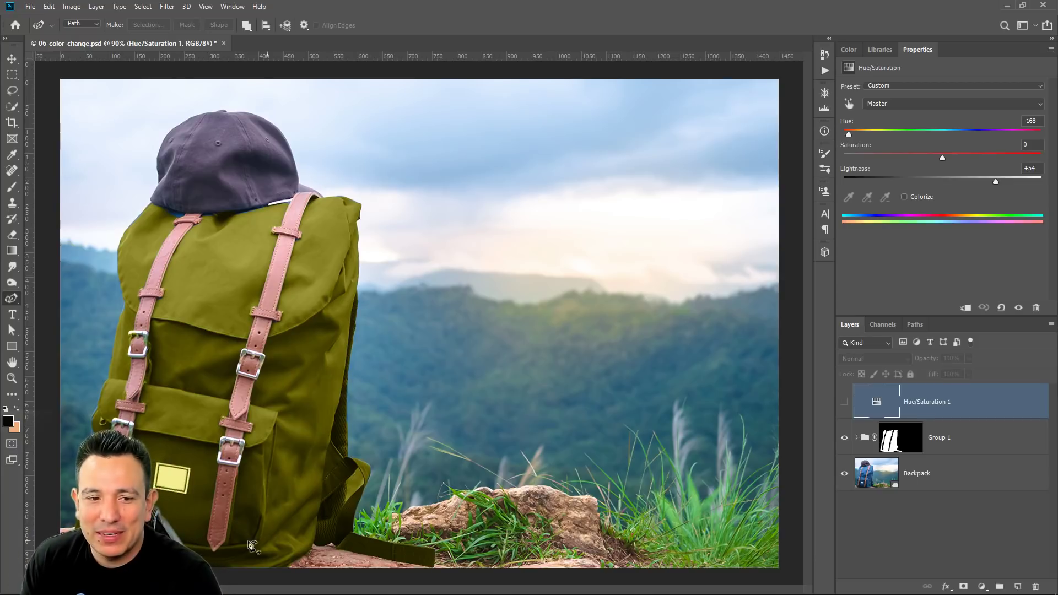
# Step: Select the tinted background gap inside the backpack's side strap loop with the Quick Selection tool, excluding the strap itself
pyautogui.click(11, 378)
pyautogui.moveTo(330, 495); pyautogui.dragTo(371, 355)
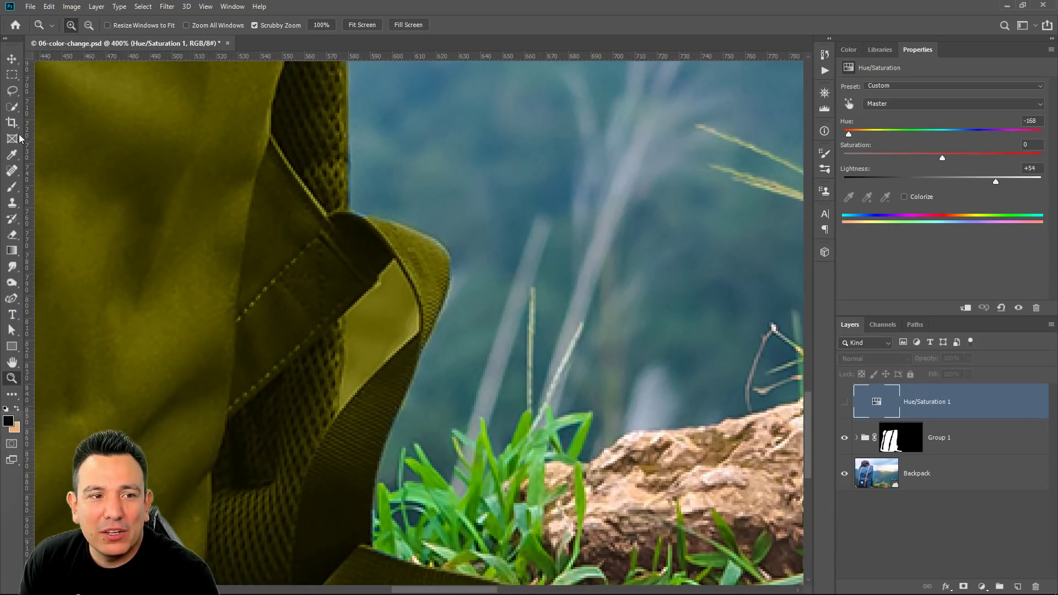
pyautogui.click(11, 107)
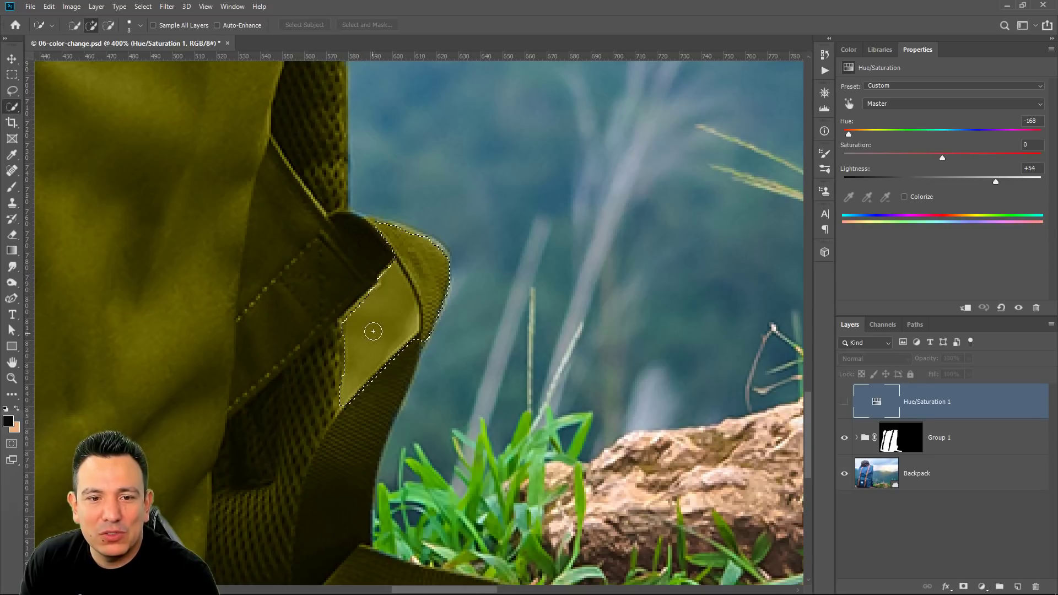
pyautogui.press('alt')
pyautogui.moveTo(417, 242); pyautogui.dragTo(399, 298)
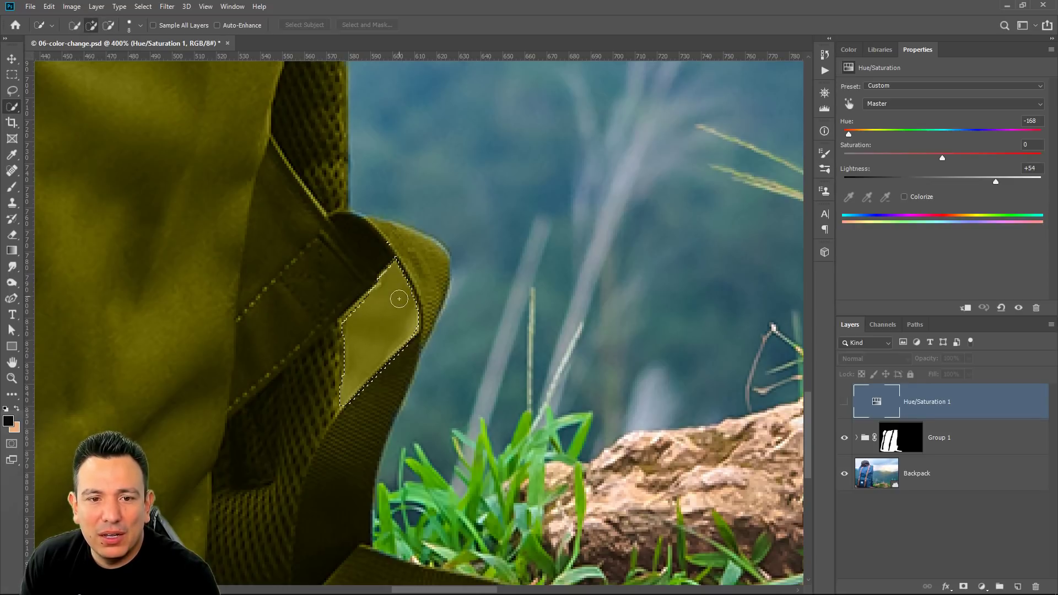
# Step: Fill the selected strap gap with black on the Group 1 layer mask and deselect
pyautogui.click(903, 439)
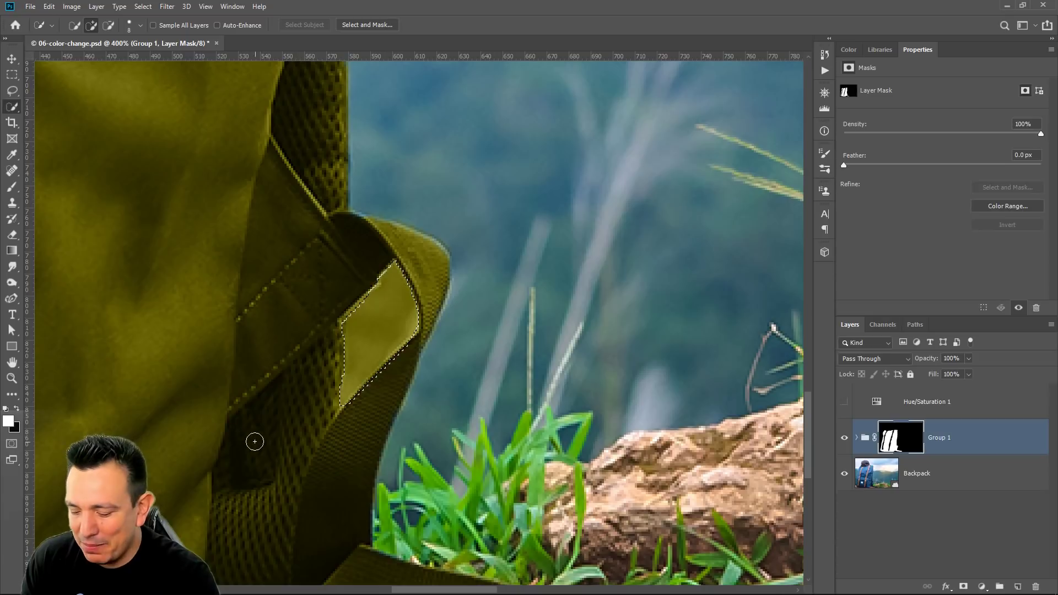
pyautogui.hotkey('ctrl', 'BackSpace')
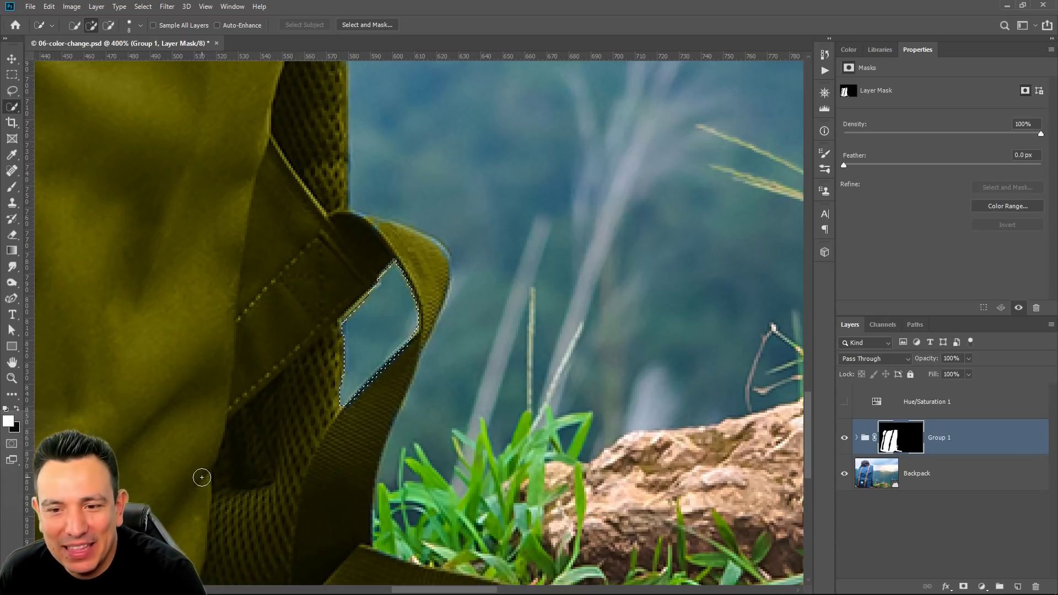
pyautogui.hotkey('ctrl', 'd')
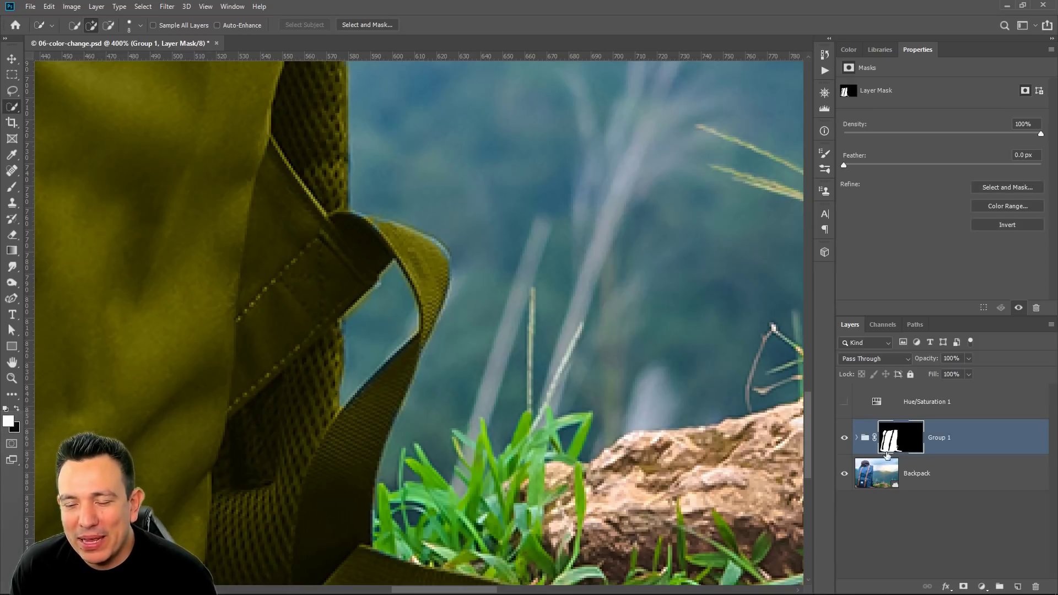
# Step: Expand Group 1, toggle the Brightness layer's visibility off and on, and preview other blending modes on Color Fill 1 while keeping Color
pyautogui.click(857, 438)
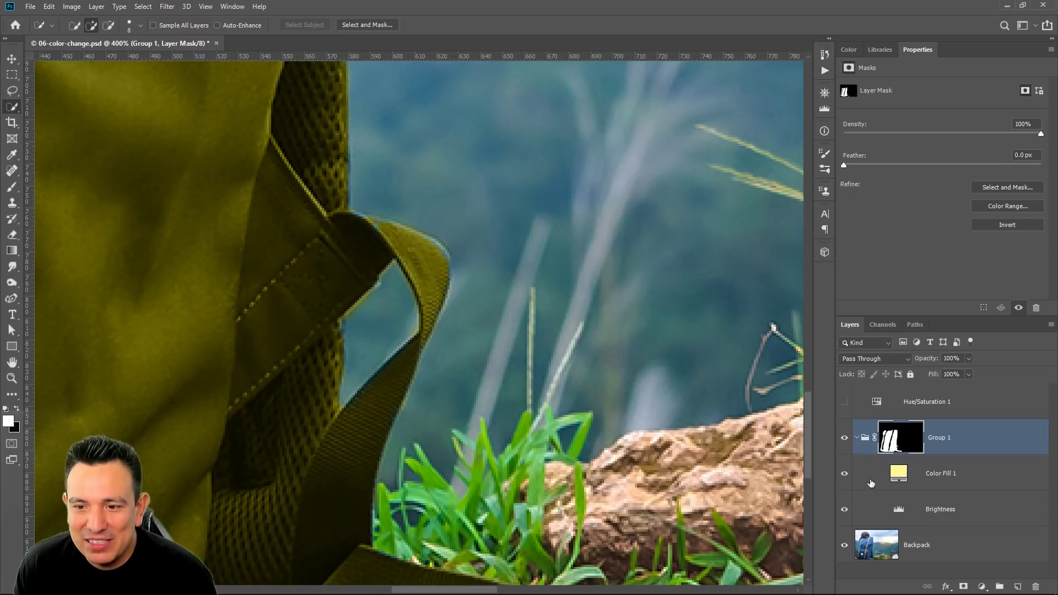
pyautogui.scroll(-1, 419, 391)
pyautogui.doubleClick(17, 363)
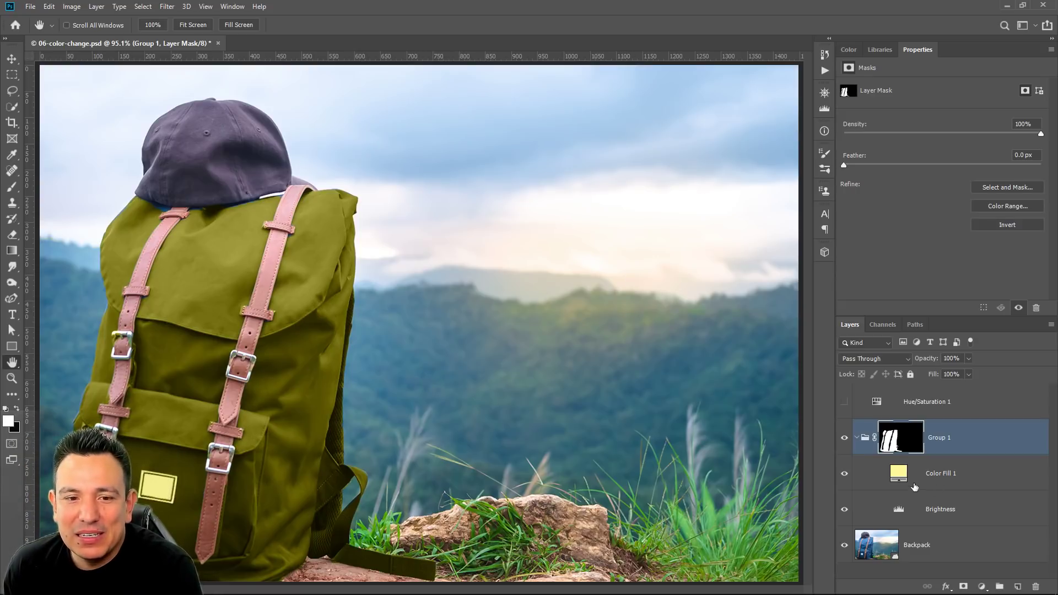
pyautogui.moveTo(840, 479); pyautogui.dragTo(840, 516)
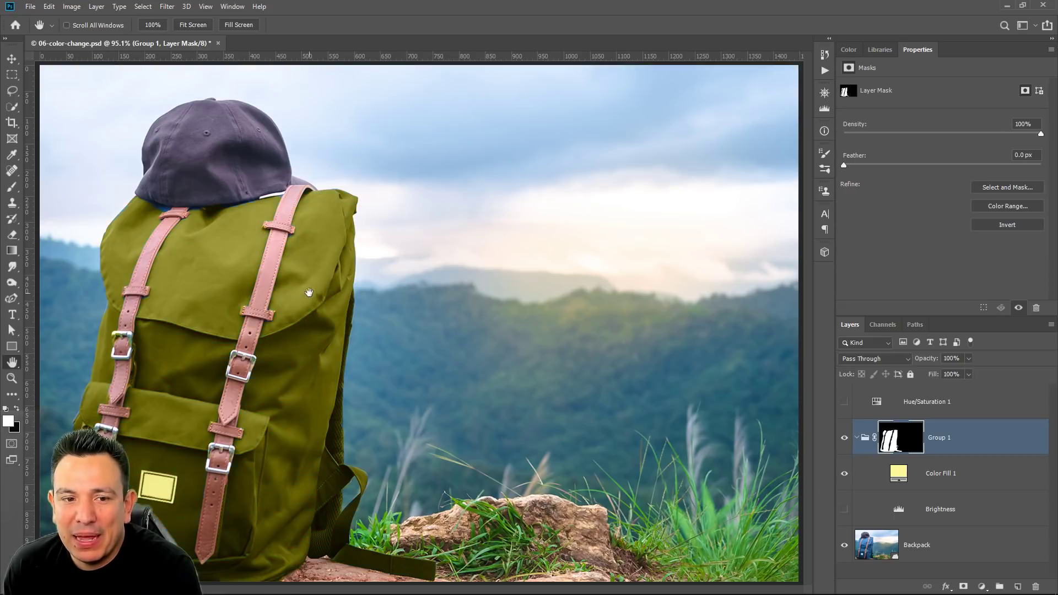
pyautogui.click(916, 487)
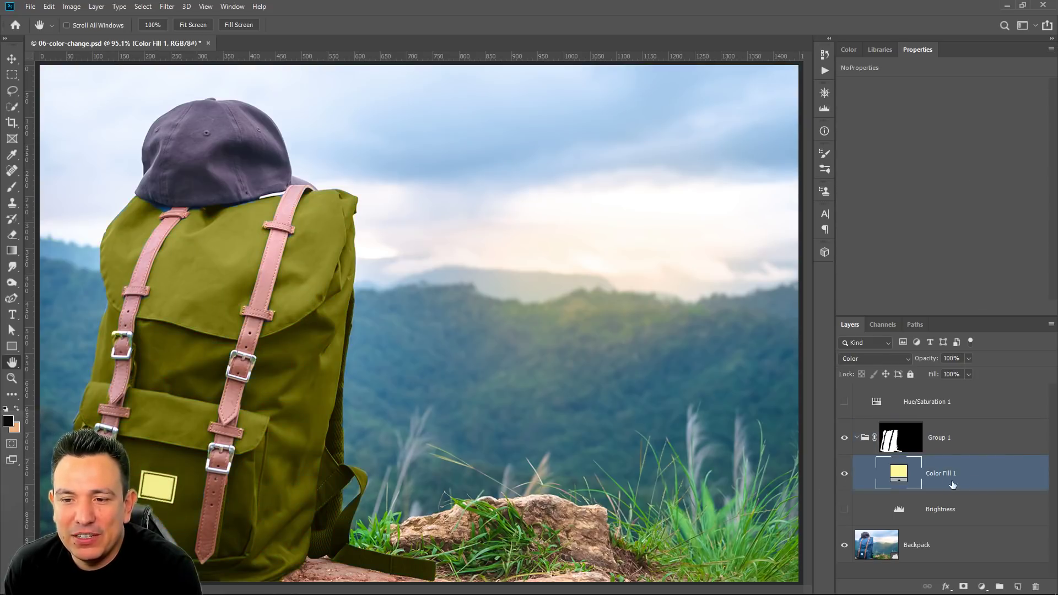
pyautogui.click(906, 359)
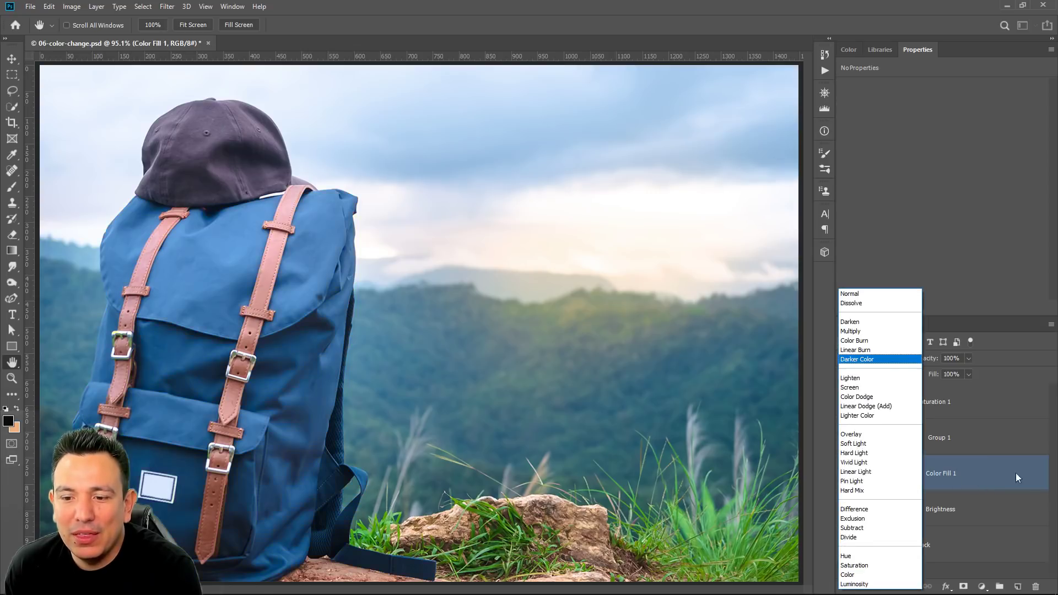
pyautogui.click(870, 576)
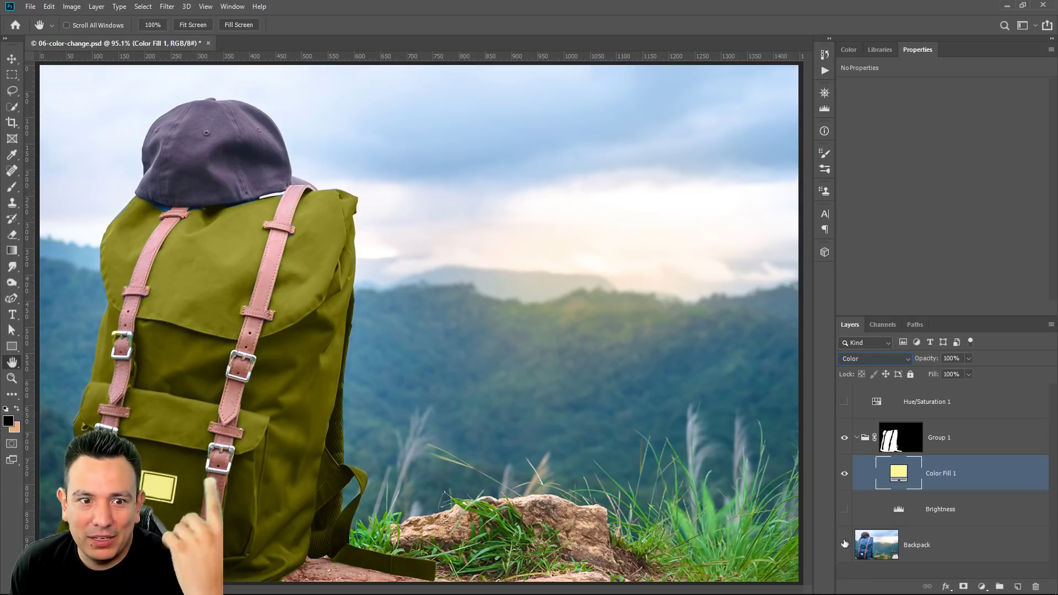
pyautogui.click(844, 510)
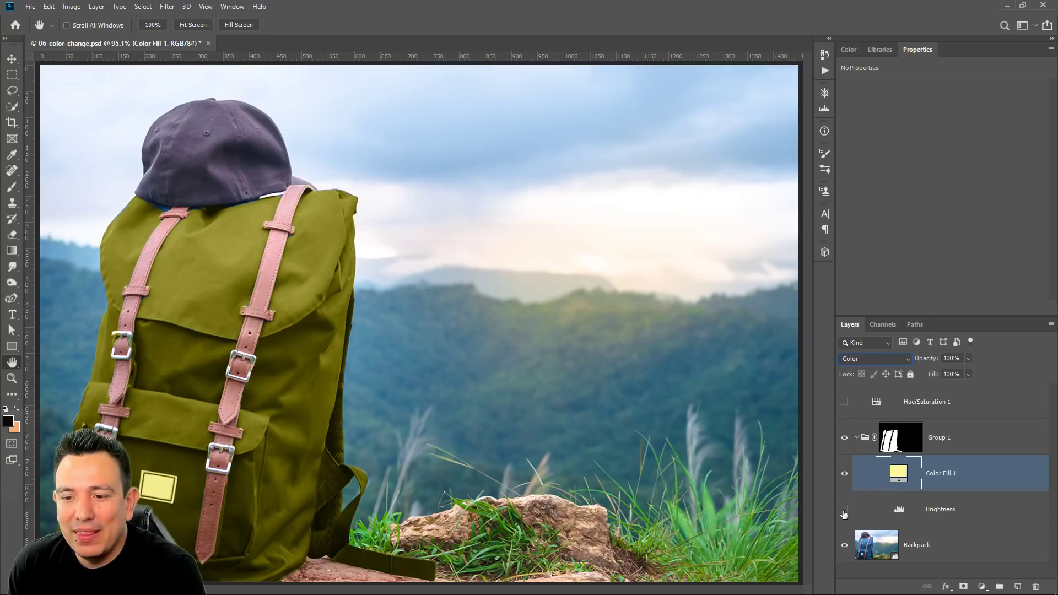
# Step: Brighten the backpack in the Brightness Levels adjustment with input levels 10, 2.41 and 182 and a white output level of 212
pyautogui.click(906, 512)
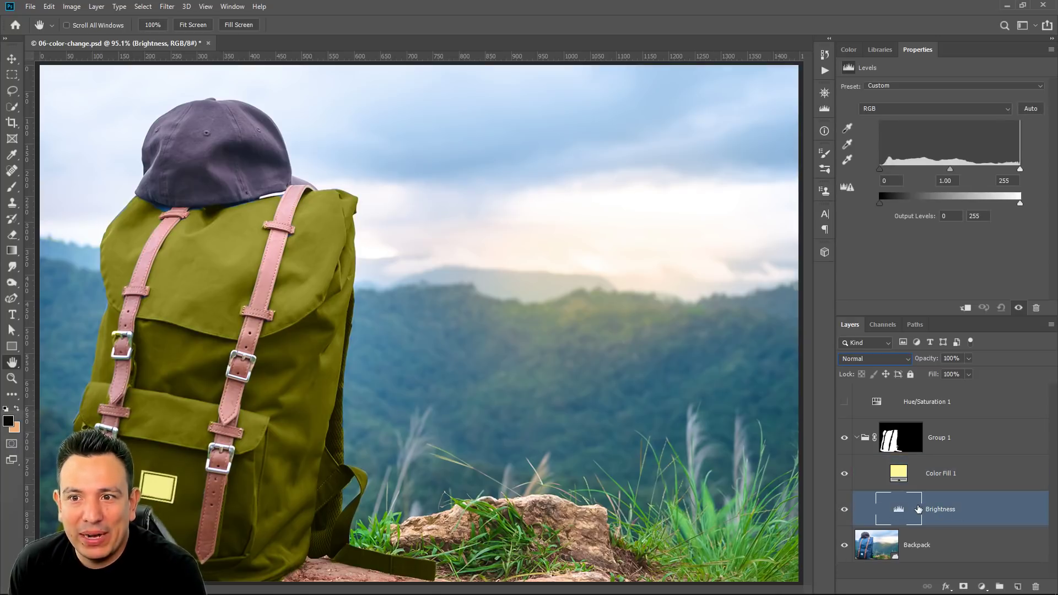
pyautogui.moveTo(950, 171); pyautogui.dragTo(923, 174)
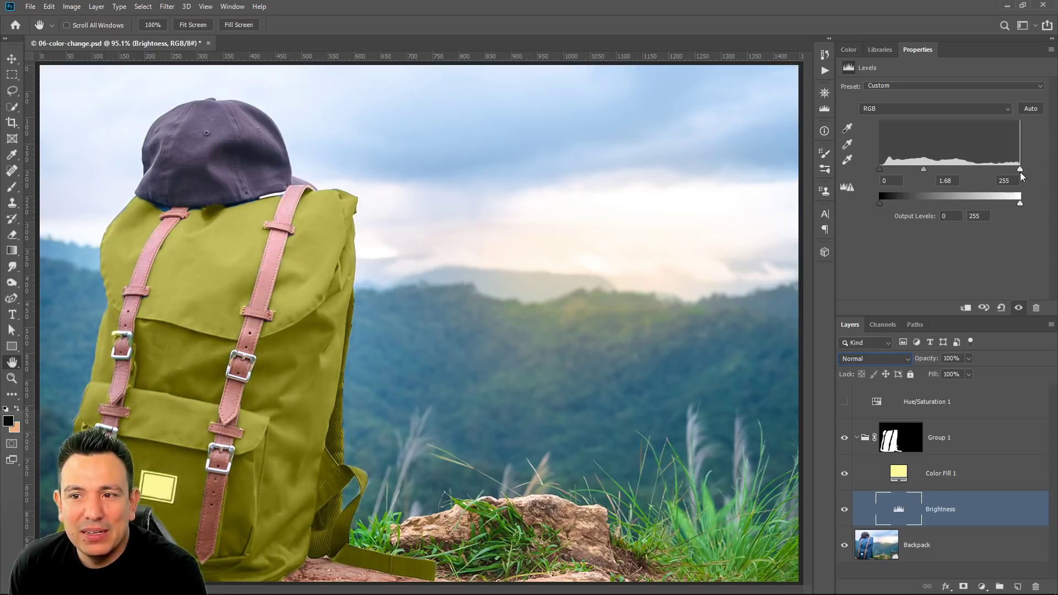
pyautogui.moveTo(1020, 170); pyautogui.dragTo(980, 169)
pyautogui.moveTo(1020, 203); pyautogui.dragTo(997, 203)
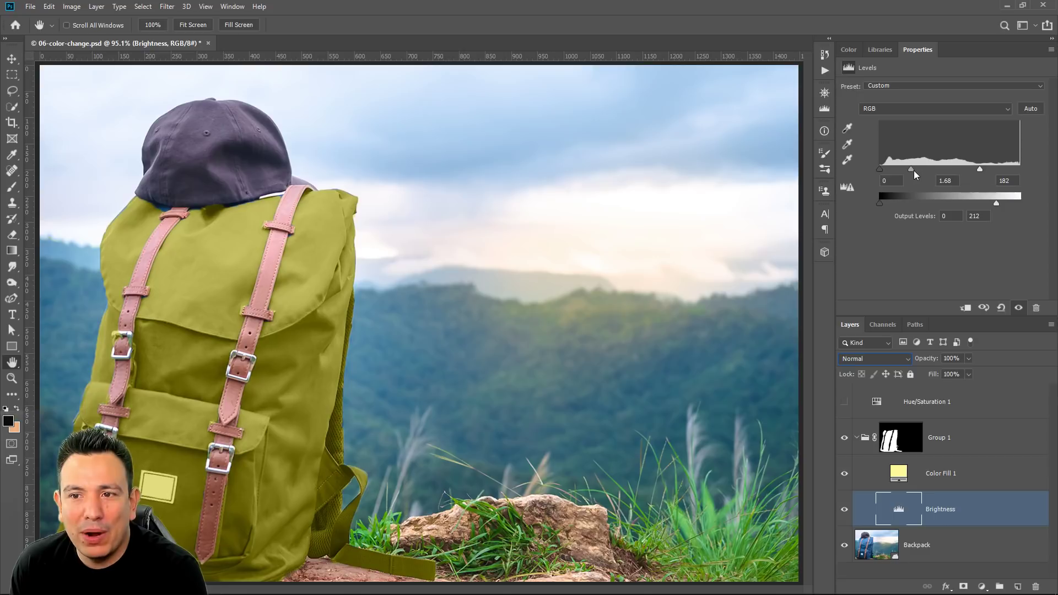
pyautogui.moveTo(913, 170)
pyautogui.mouseDown()
pyautogui.moveTo(923, 170)
pyautogui.moveTo(884, 169)
pyautogui.moveTo(904, 170)
pyautogui.mouseUp()
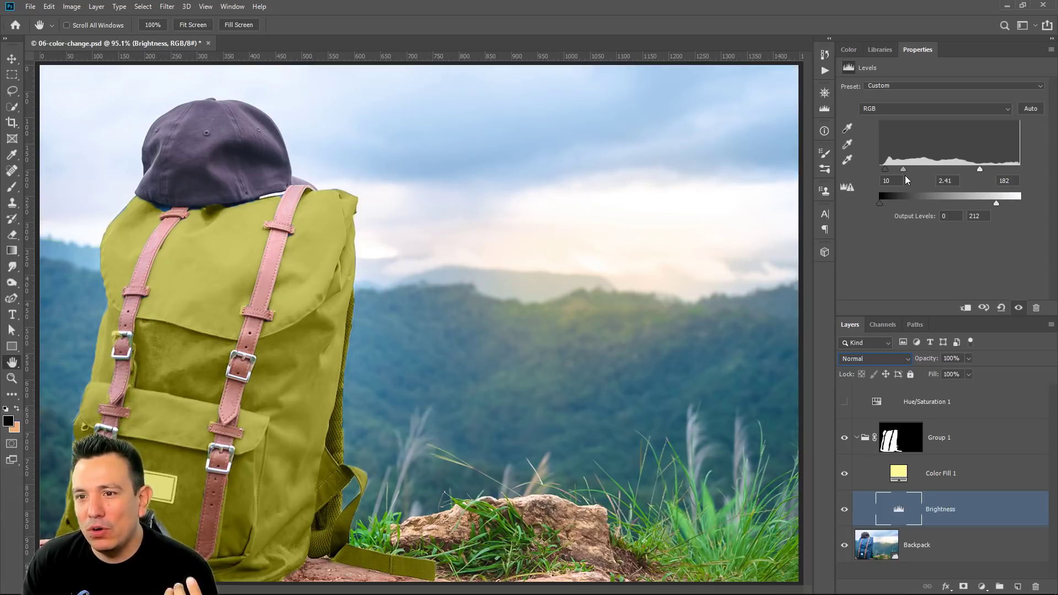
# Step: Fine-tune the Brightness Levels adjustment with a midtone input of 2.77 and a white output level of 192
pyautogui.moveTo(878, 203); pyautogui.dragTo(884, 203)
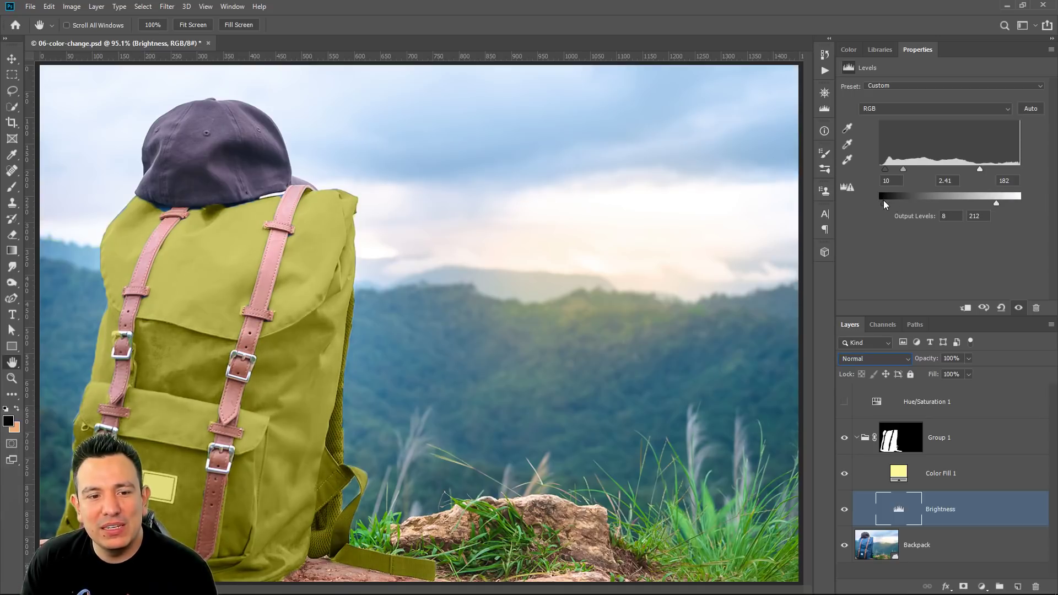
pyautogui.moveTo(996, 204); pyautogui.dragTo(986, 203)
pyautogui.moveTo(901, 170); pyautogui.dragTo(895, 170)
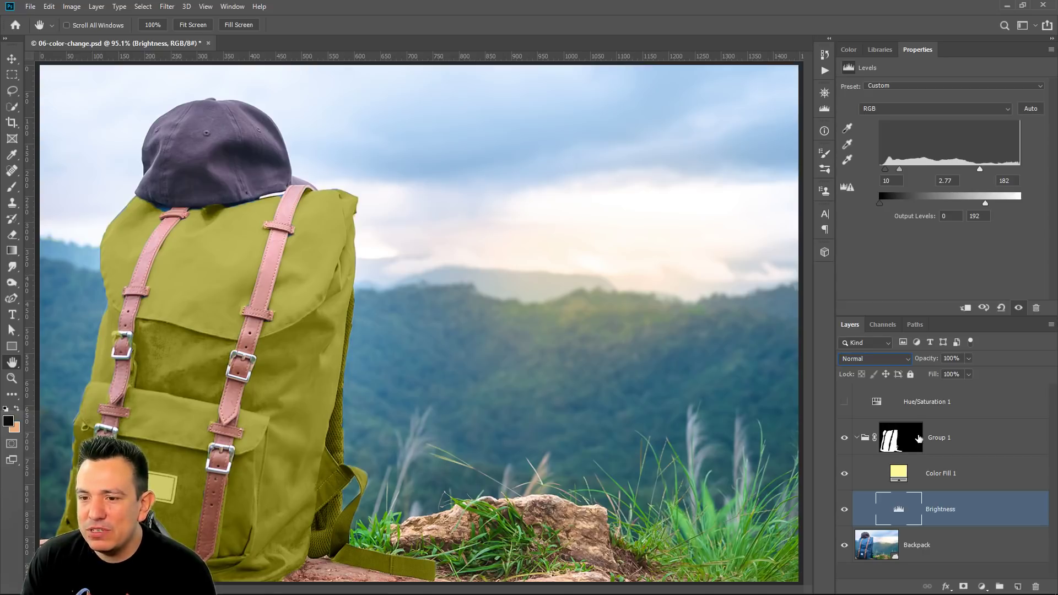
# Step: Copy the Group 1 layer mask onto the Hue/Saturation 1 adjustment, and collapse and hide Group 1
pyautogui.moveTo(902, 444); pyautogui.dragTo(924, 409)
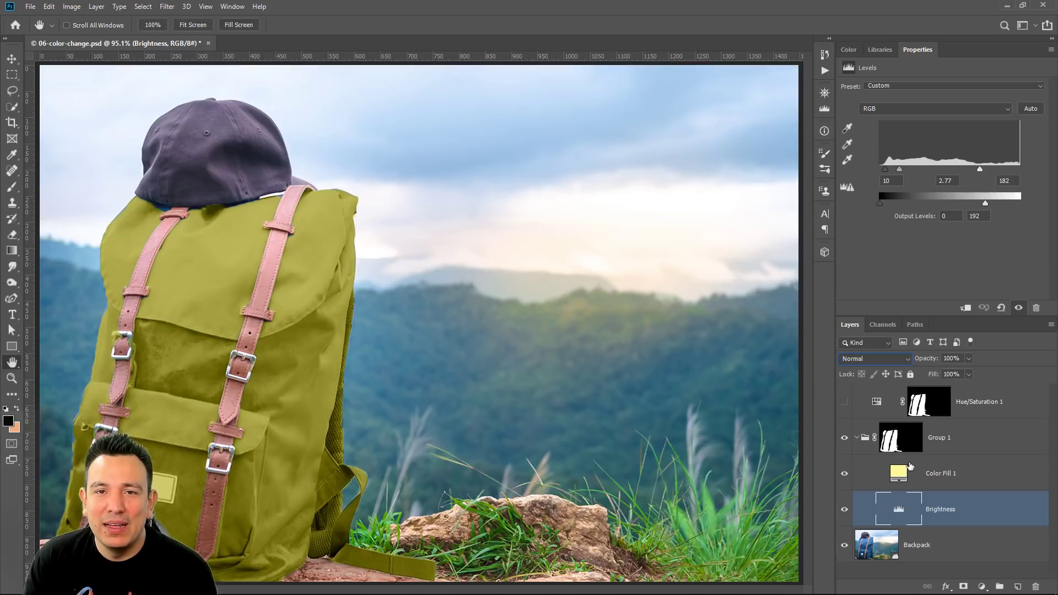
pyautogui.click(856, 438)
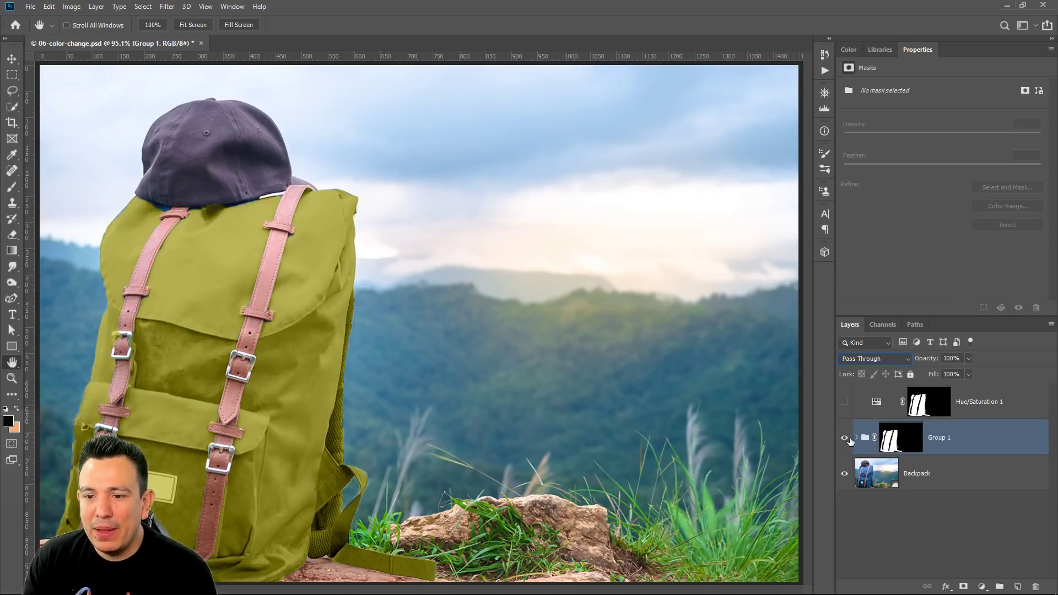
pyautogui.click(845, 438)
# Step: Show the Hue/Saturation 1 adjustment and set its Lightness to +45
pyautogui.click(844, 402)
pyautogui.click(877, 409)
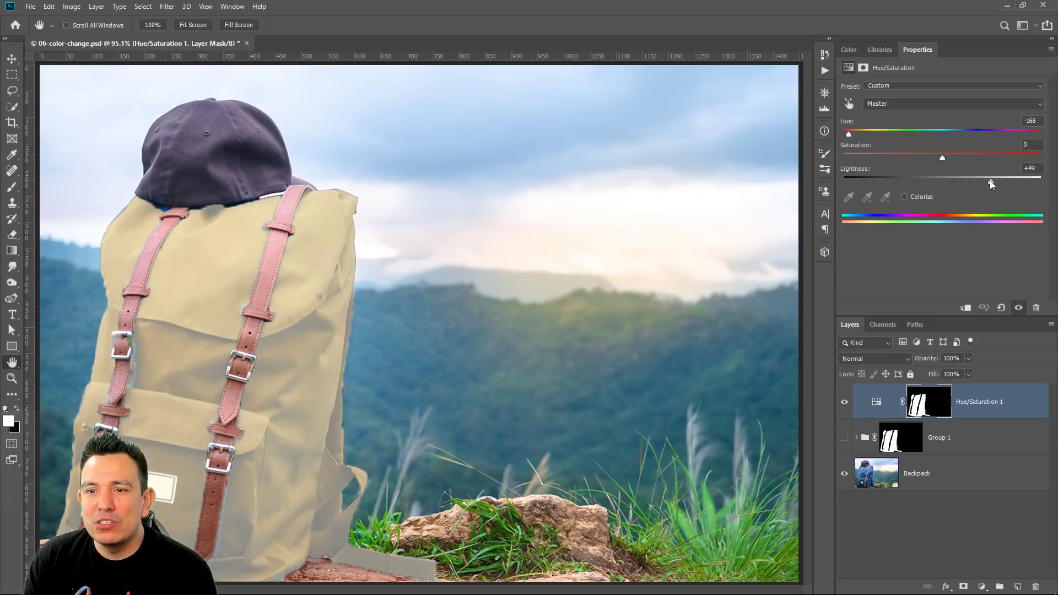
pyautogui.moveTo(990, 182)
pyautogui.mouseDown()
pyautogui.moveTo(941, 183)
pyautogui.moveTo(1013, 184)
pyautogui.moveTo(870, 189)
pyautogui.moveTo(1002, 190)
pyautogui.moveTo(948, 194)
pyautogui.moveTo(988, 192)
pyautogui.mouseUp()
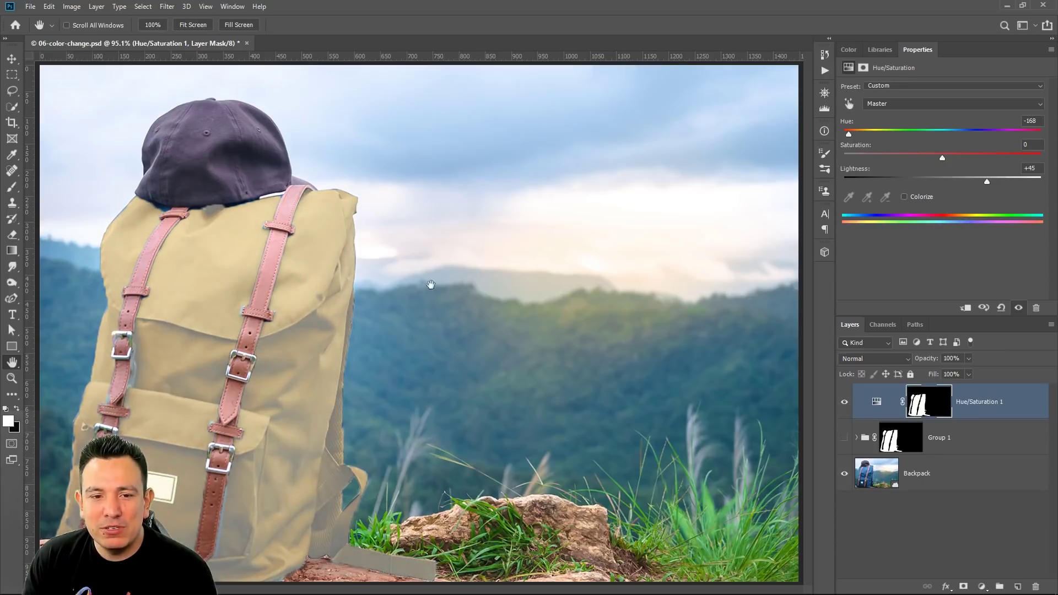
# Step: Hide Hue/Saturation 1, turn Group 1 back on and expand it
pyautogui.click(844, 401)
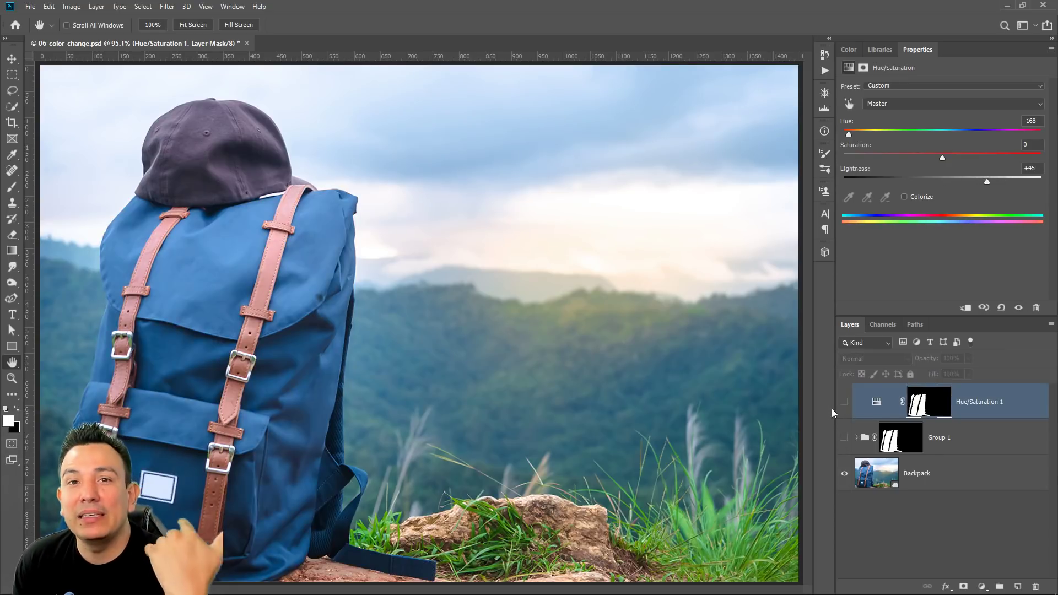
pyautogui.click(839, 437)
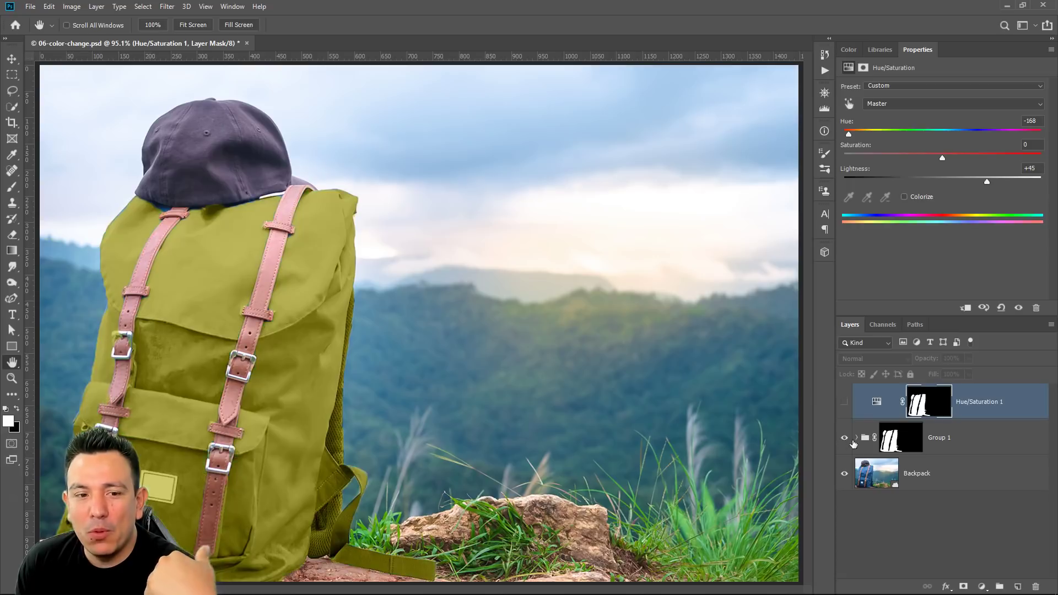
pyautogui.click(857, 437)
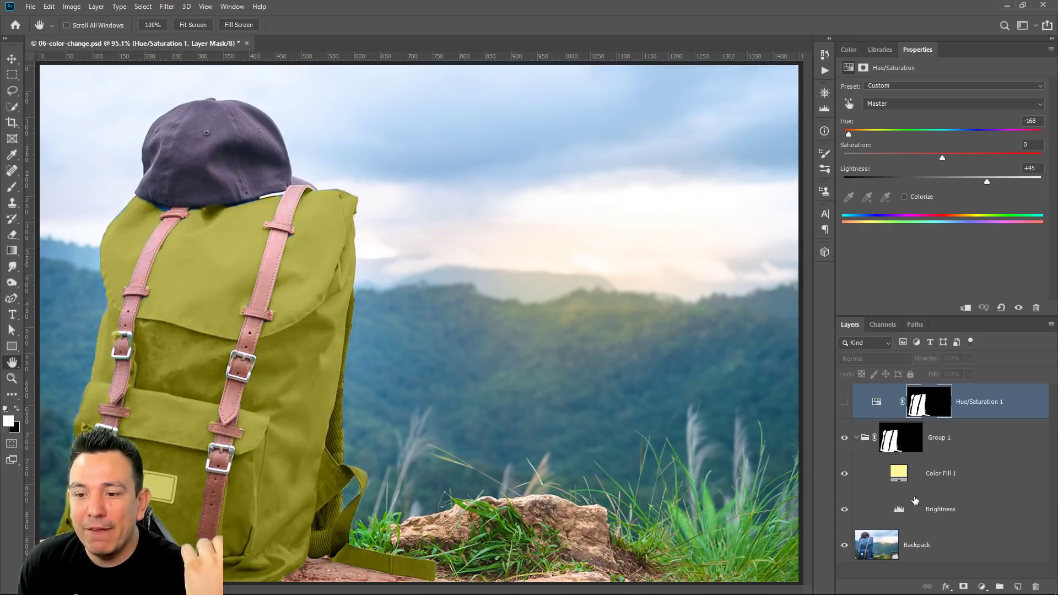
# Step: Set the Brightness Levels black input to 17 and the midtone input to 1.96
pyautogui.click(915, 503)
pyautogui.moveTo(899, 166)
pyautogui.mouseDown()
pyautogui.moveTo(916, 167)
pyautogui.moveTo(888, 171)
pyautogui.mouseUp()
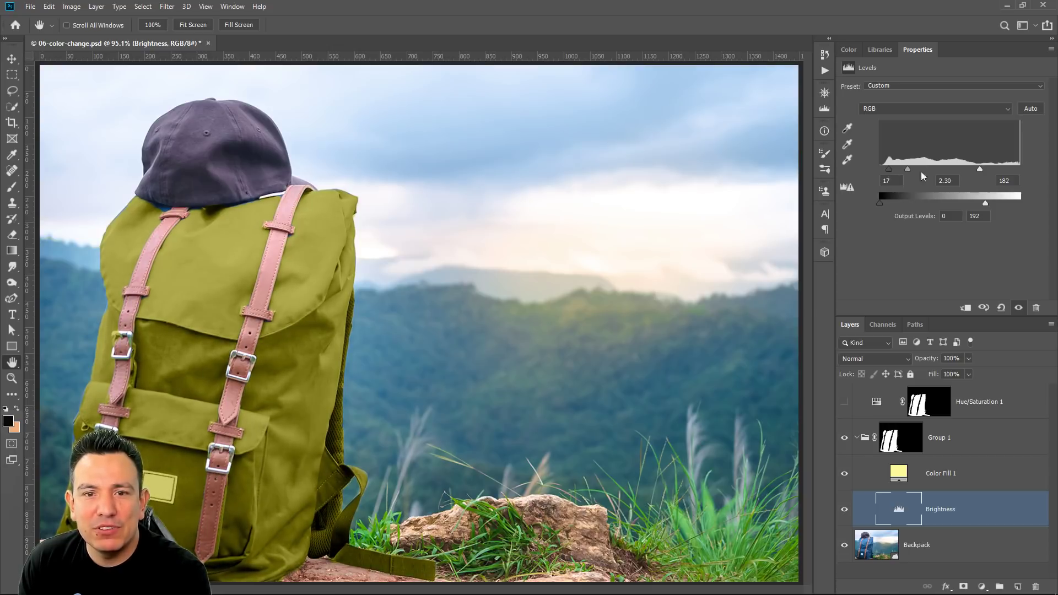
pyautogui.moveTo(909, 170); pyautogui.dragTo(912, 168)
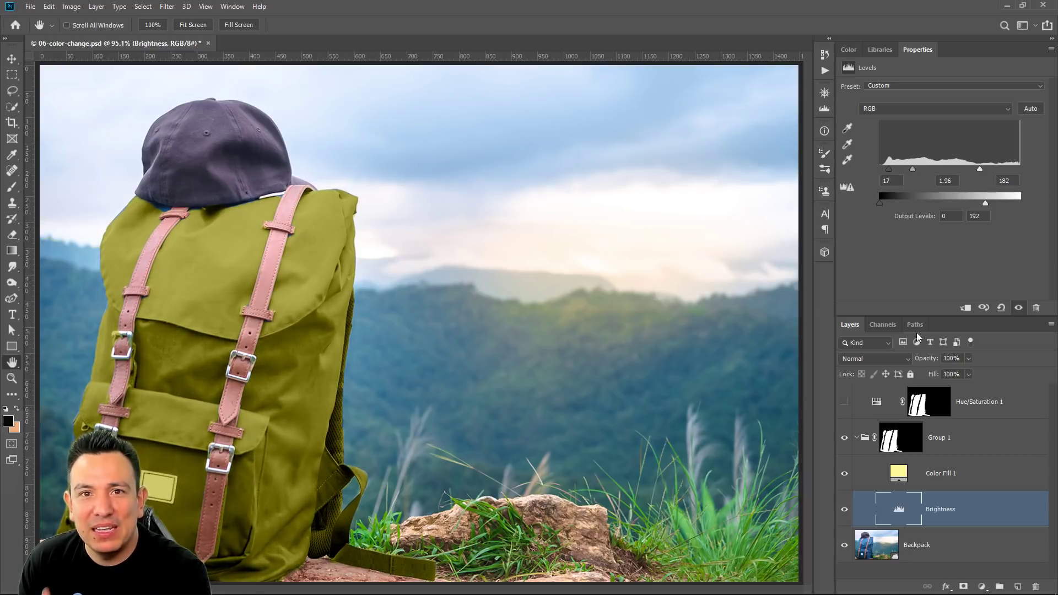
# Step: Recolor Color Fill 1 to a medium green and set the Brightness Levels midtone input to 1.57
pyautogui.click(897, 477)
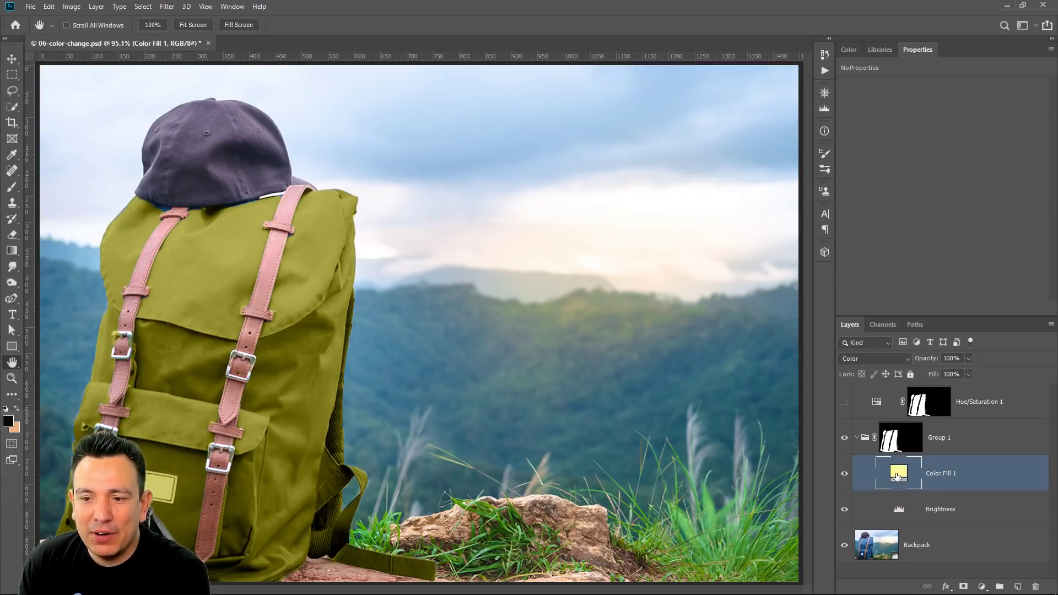
pyautogui.doubleClick(902, 476)
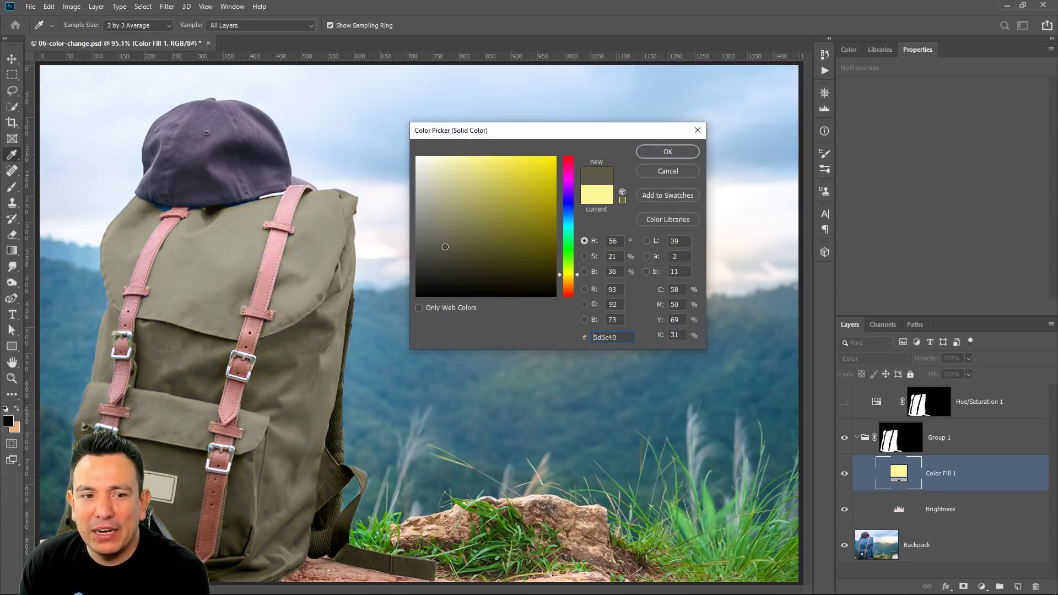
pyautogui.moveTo(571, 274); pyautogui.dragTo(571, 253)
pyautogui.click(654, 157)
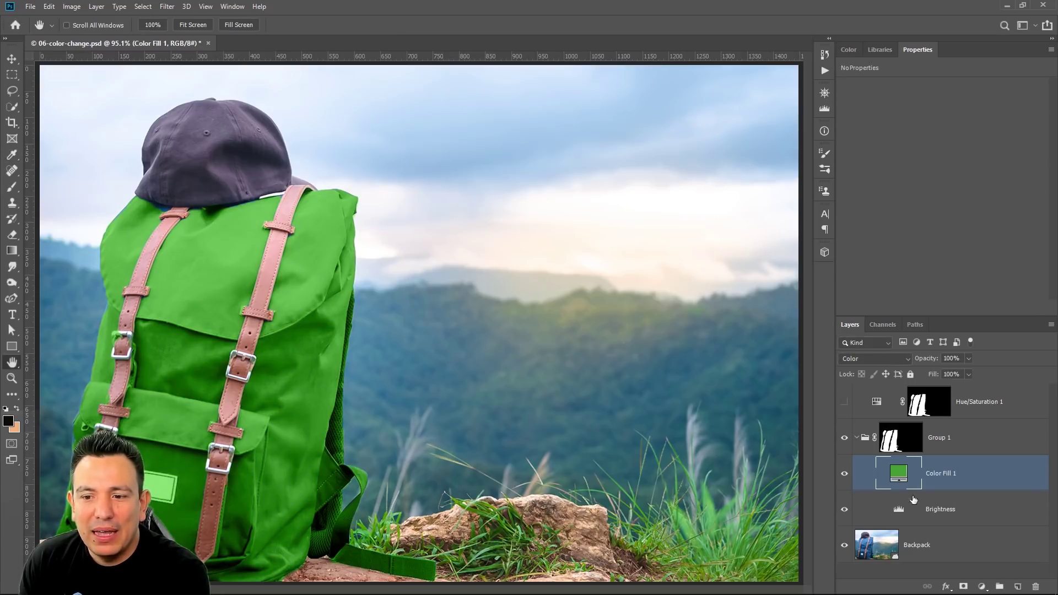
pyautogui.click(899, 508)
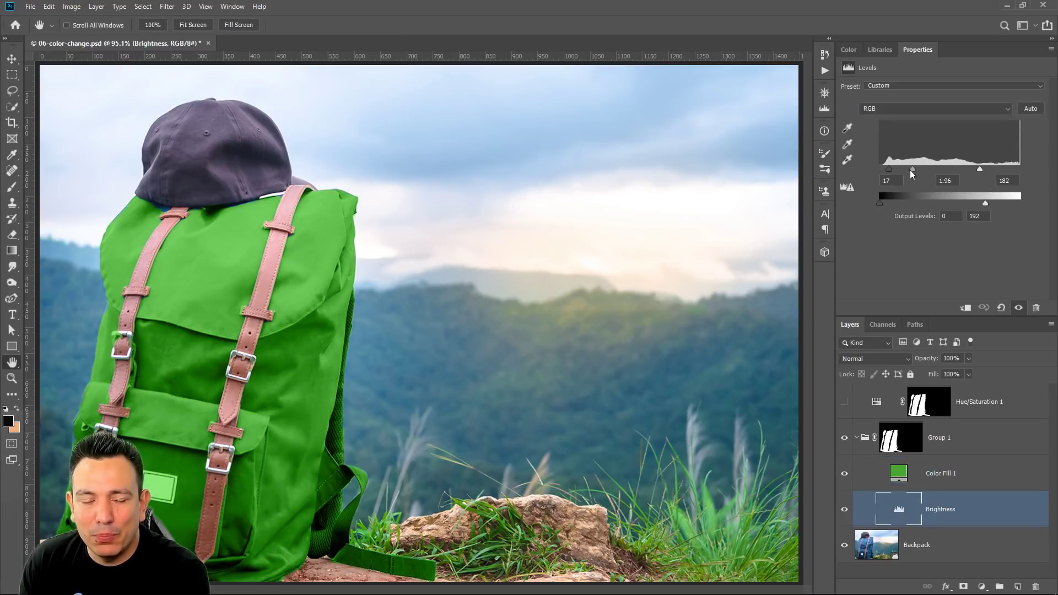
pyautogui.moveTo(910, 170)
pyautogui.mouseDown()
pyautogui.moveTo(939, 167)
pyautogui.moveTo(920, 170)
pyautogui.mouseUp()
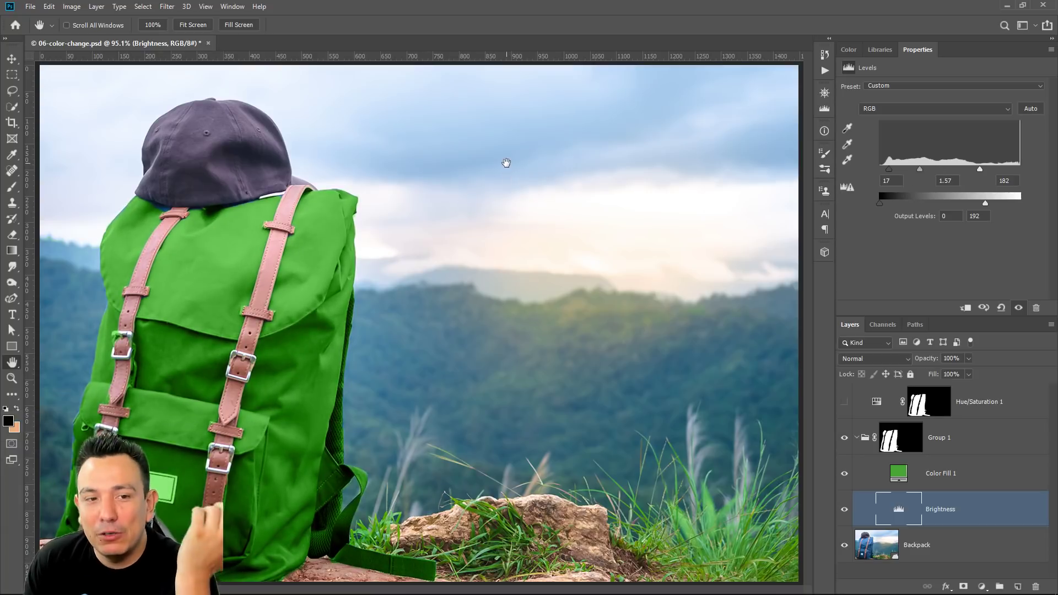
# Step: Paint black with the Brush tool on the Group 1 layer mask over the tinted metal buckle of the backpack's left strap
pyautogui.doubleClick(10, 379)
pyautogui.click(114, 338)
pyautogui.click(114, 339)
pyautogui.click(113, 347)
pyautogui.click(113, 361)
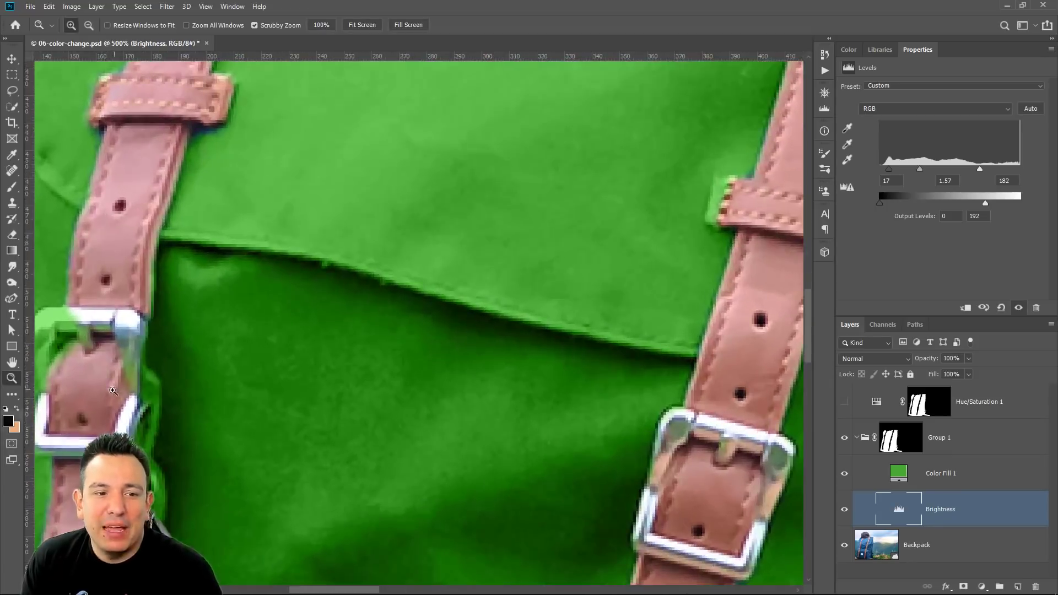
pyautogui.moveTo(113, 391); pyautogui.dragTo(355, 318)
pyautogui.click(900, 439)
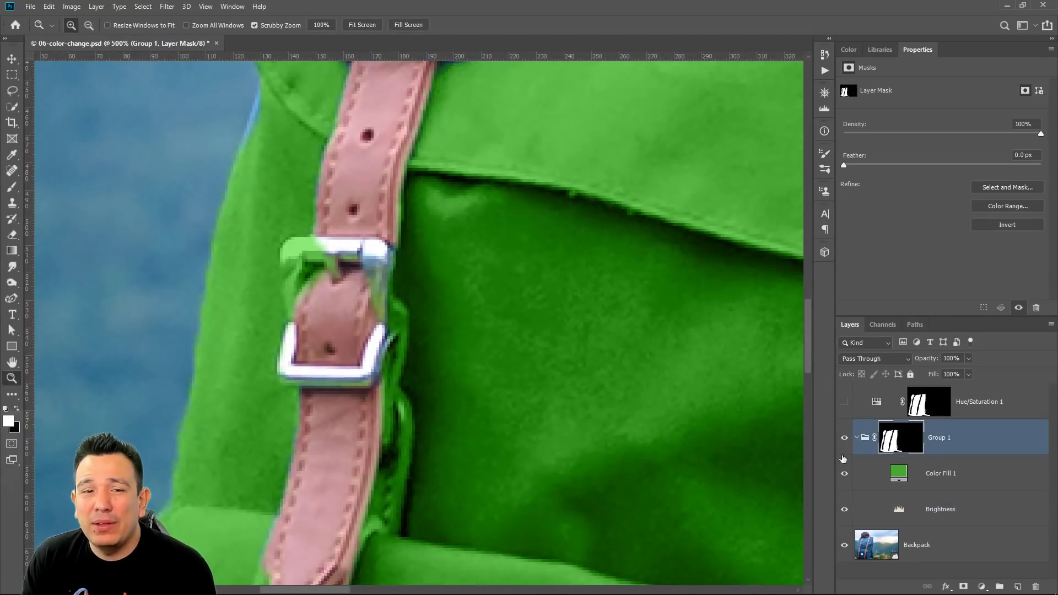
pyautogui.click(17, 190)
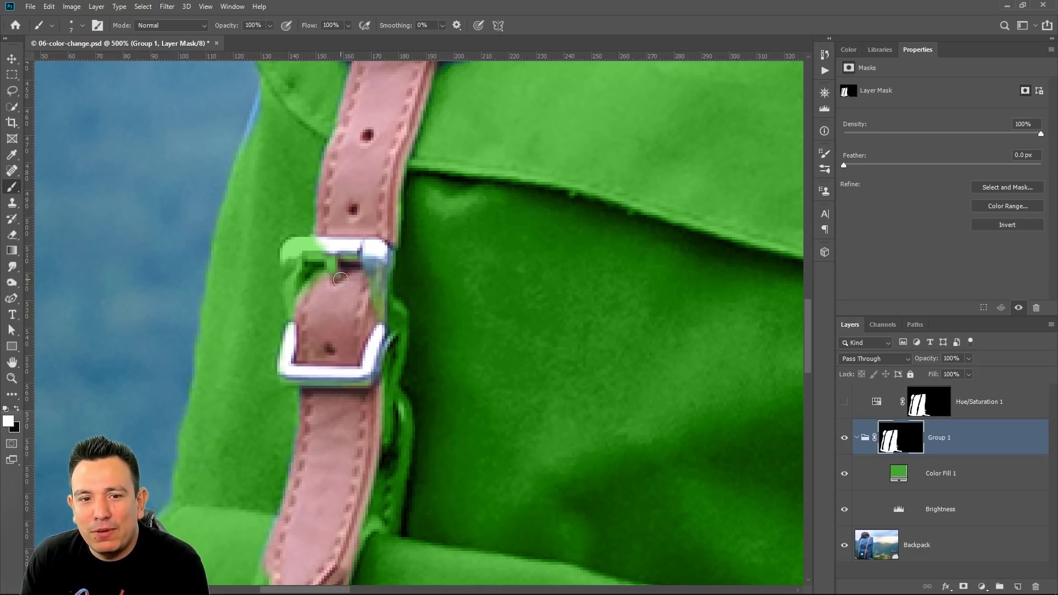
pyautogui.press('x')
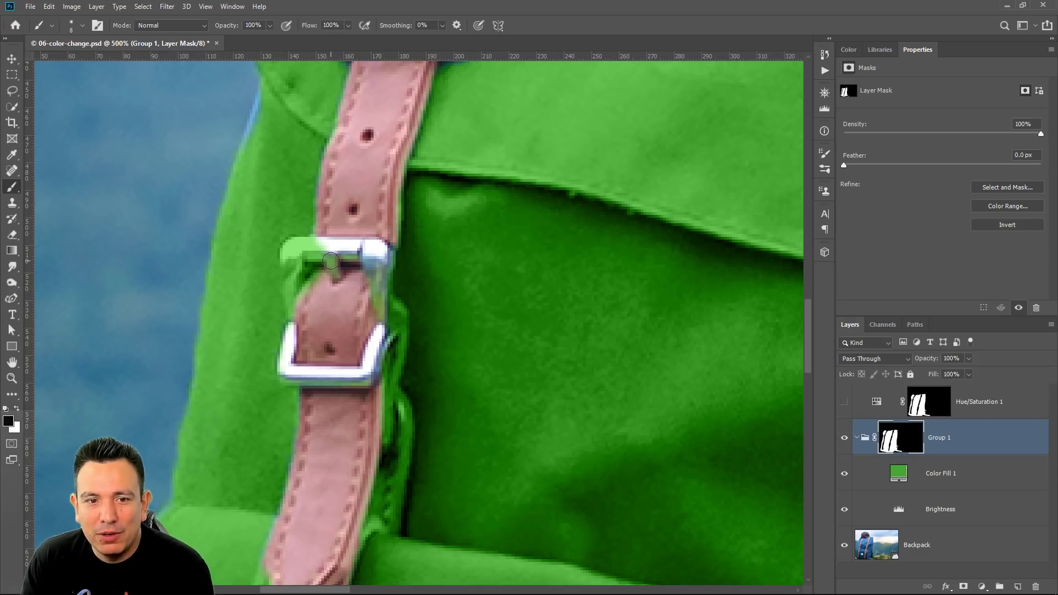
pyautogui.moveTo(335, 257)
pyautogui.mouseDown()
pyautogui.moveTo(289, 250)
pyautogui.moveTo(297, 320)
pyautogui.moveTo(295, 274)
pyautogui.moveTo(360, 290)
pyautogui.mouseUp()
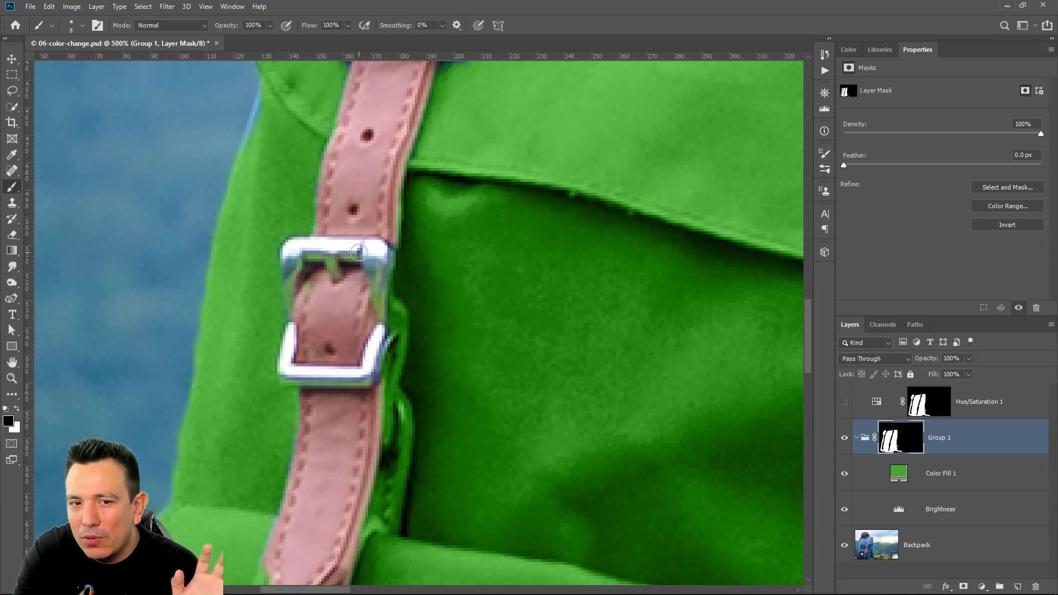
pyautogui.moveTo(382, 306)
pyautogui.mouseDown()
pyautogui.moveTo(384, 393)
pyautogui.moveTo(383, 435)
pyautogui.moveTo(384, 409)
pyautogui.moveTo(398, 427)
pyautogui.moveTo(392, 511)
pyautogui.moveTo(351, 544)
pyautogui.moveTo(394, 419)
pyautogui.moveTo(387, 401)
pyautogui.moveTo(401, 439)
pyautogui.moveTo(394, 516)
pyautogui.moveTo(367, 527)
pyautogui.moveTo(376, 463)
pyautogui.moveTo(400, 428)
pyautogui.moveTo(378, 234)
pyautogui.mouseUp()
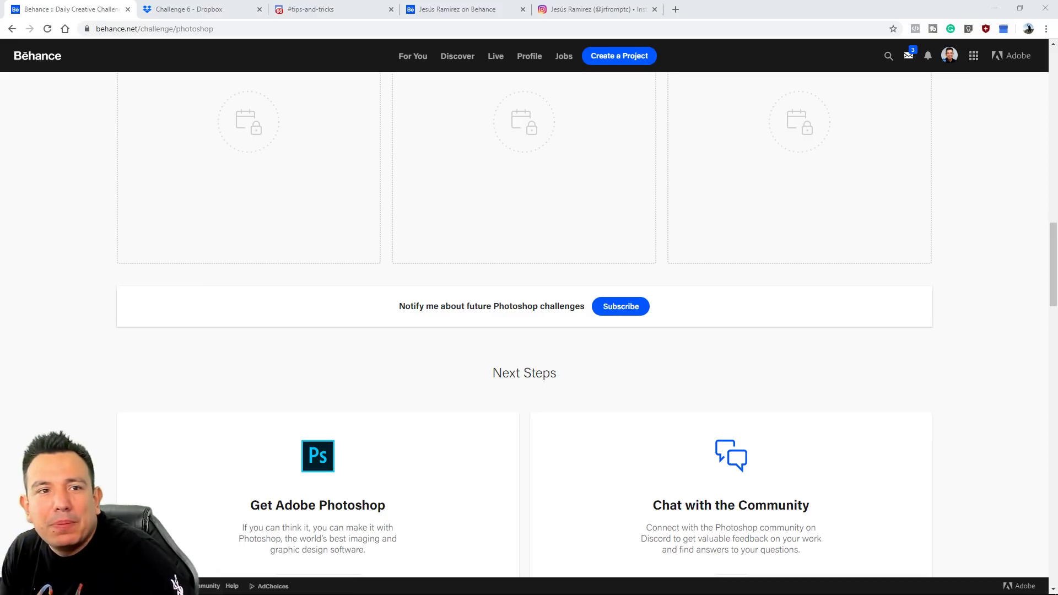
# Step: Search the web for "blending modes" in a new Chrome tab
pyautogui.click(674, 9)
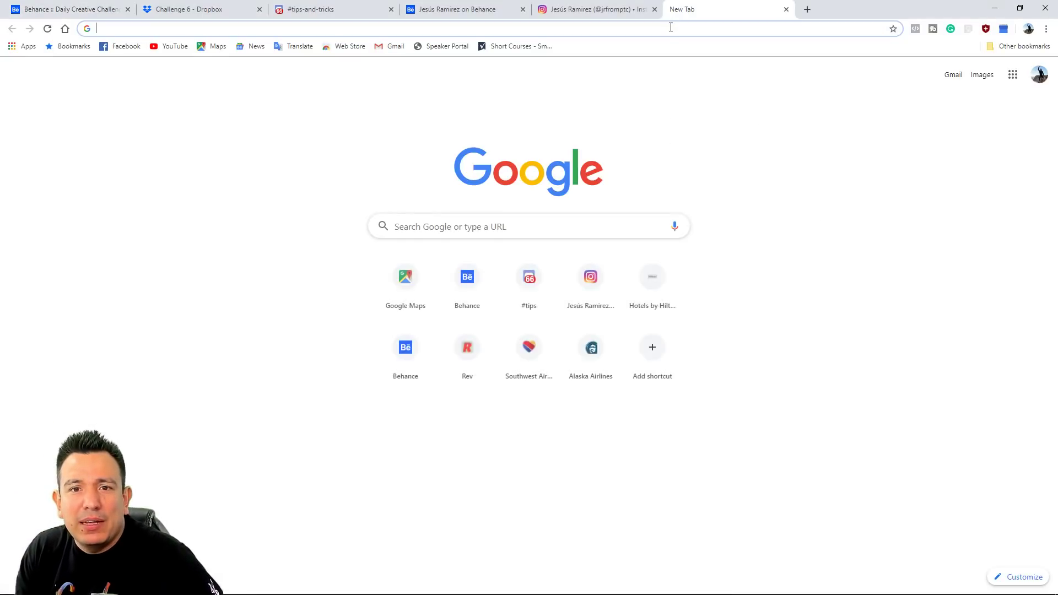
pyautogui.write('ding modes')
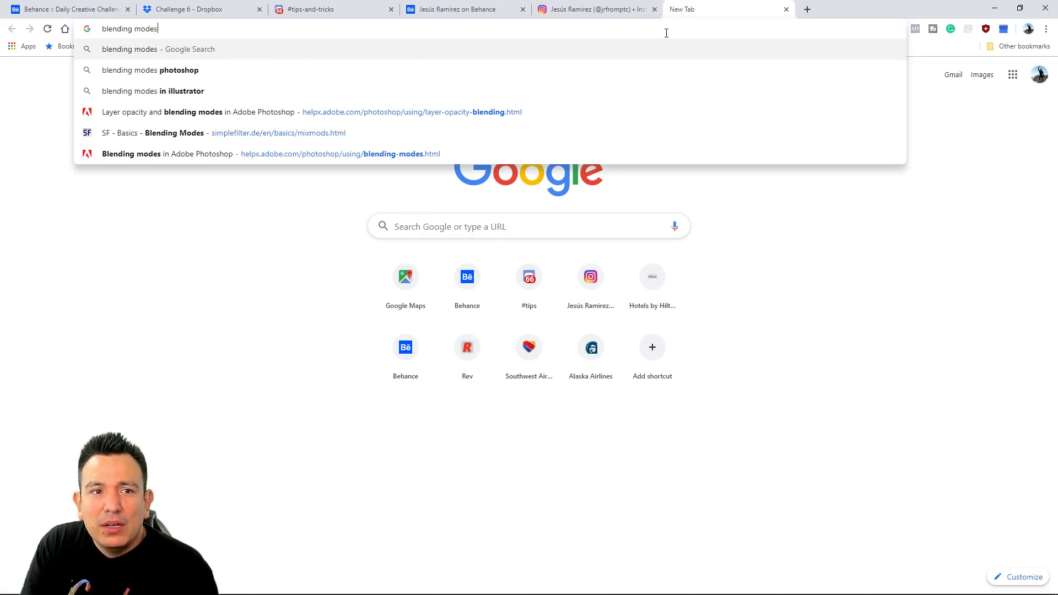
pyautogui.press('Return')
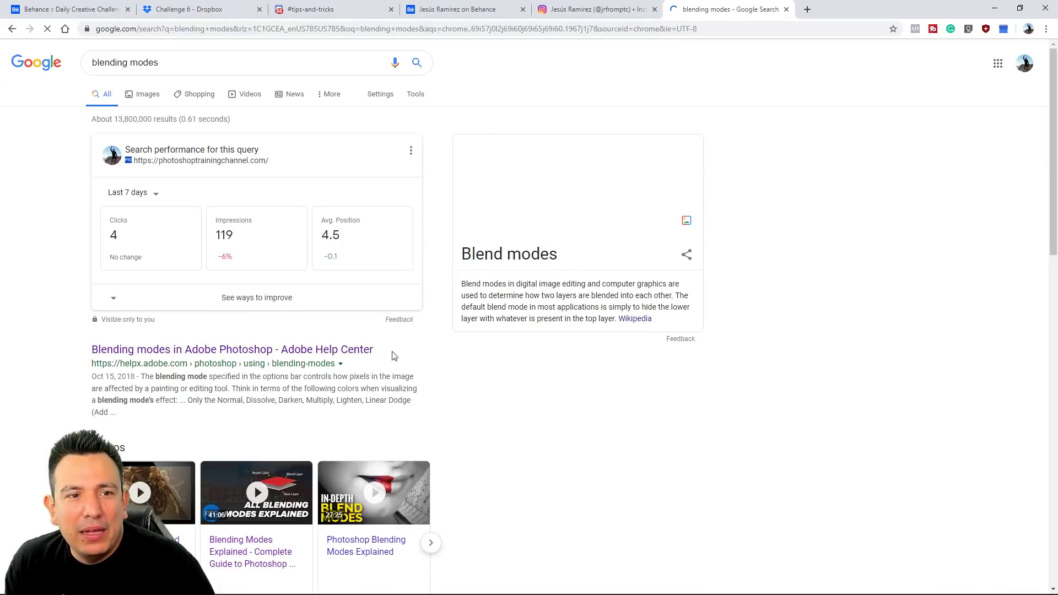
# Step: Open the Adobe Help Center article on Photoshop blending modes in a new tab and skim its mode descriptions and example images
pyautogui.scroll(-2, 49, 332)
pyautogui.scroll(-1, 49, 332)
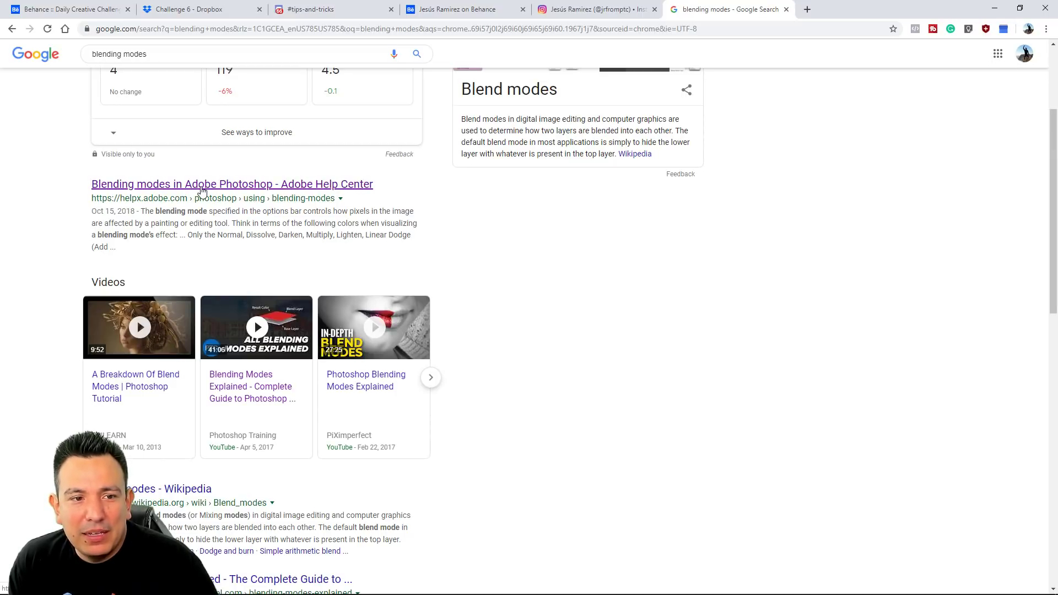
pyautogui.rightClick(182, 183)
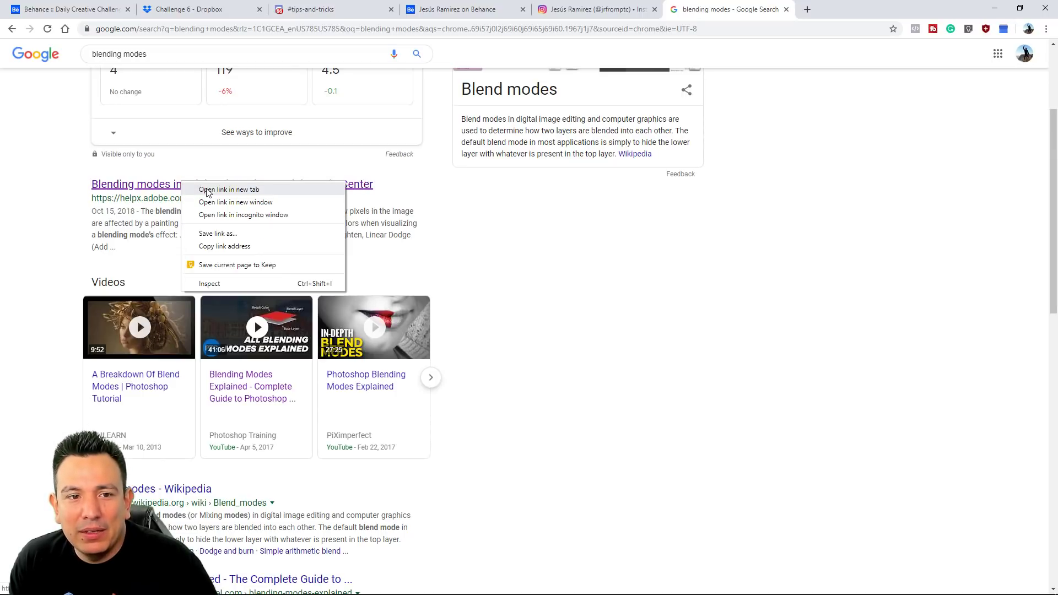
pyautogui.click(207, 190)
pyautogui.click(821, 9)
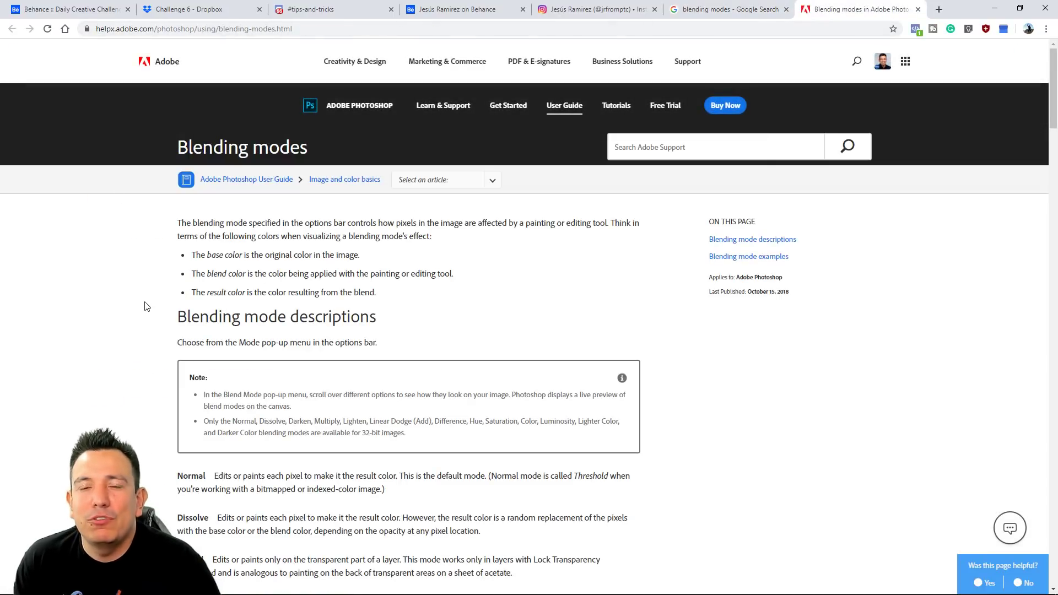
pyautogui.scroll(-15, 147, 306)
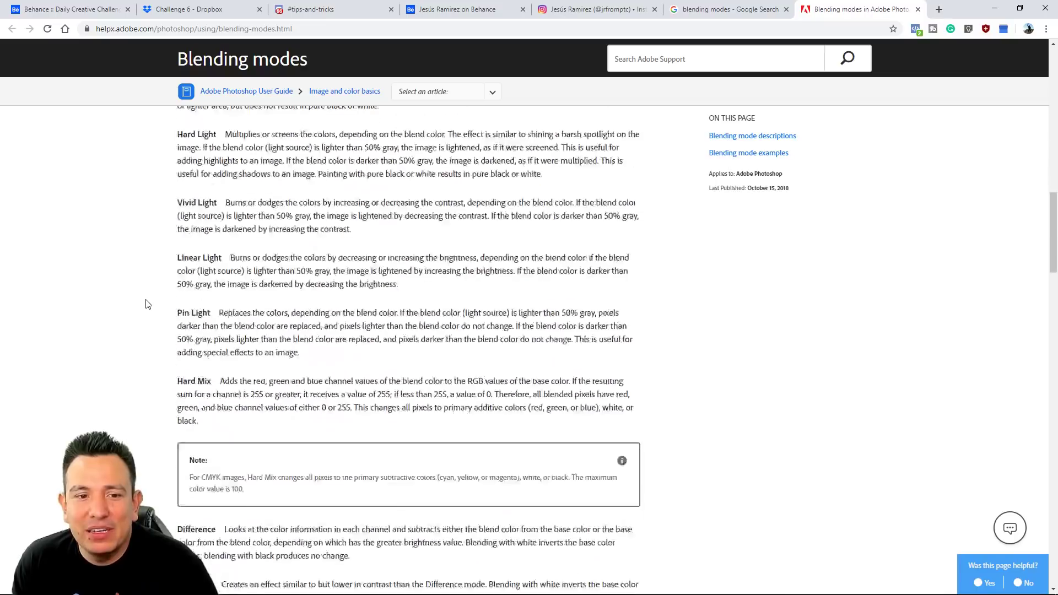
pyautogui.scroll(-20, 146, 305)
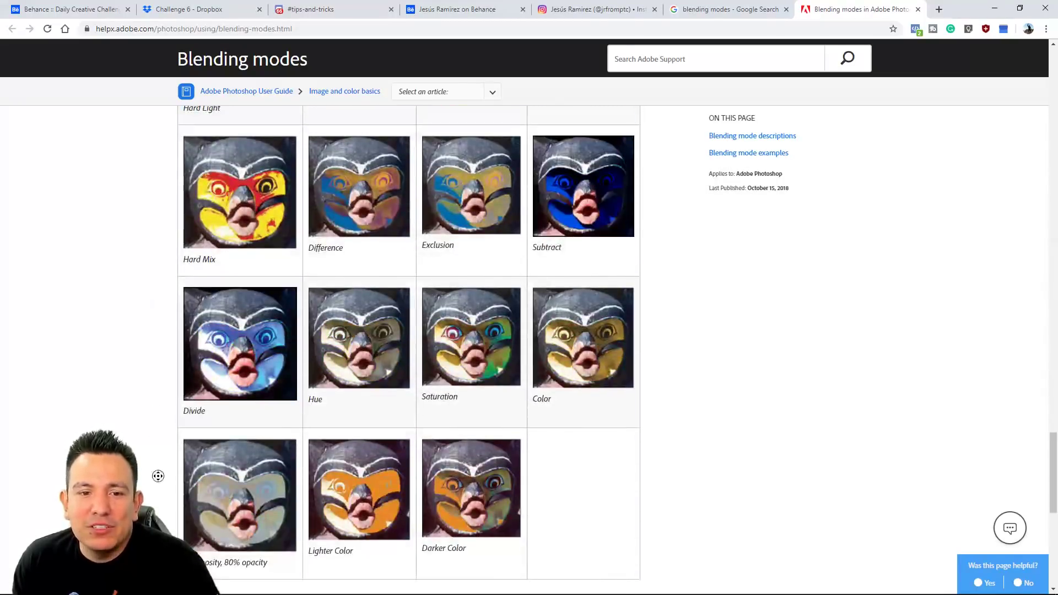
pyautogui.scroll(20, 159, 476)
# Step: Return to the search results and open the Photoshop Training Channel guide "Blending Modes Explained" to view its video and introduction
pyautogui.click(742, 14)
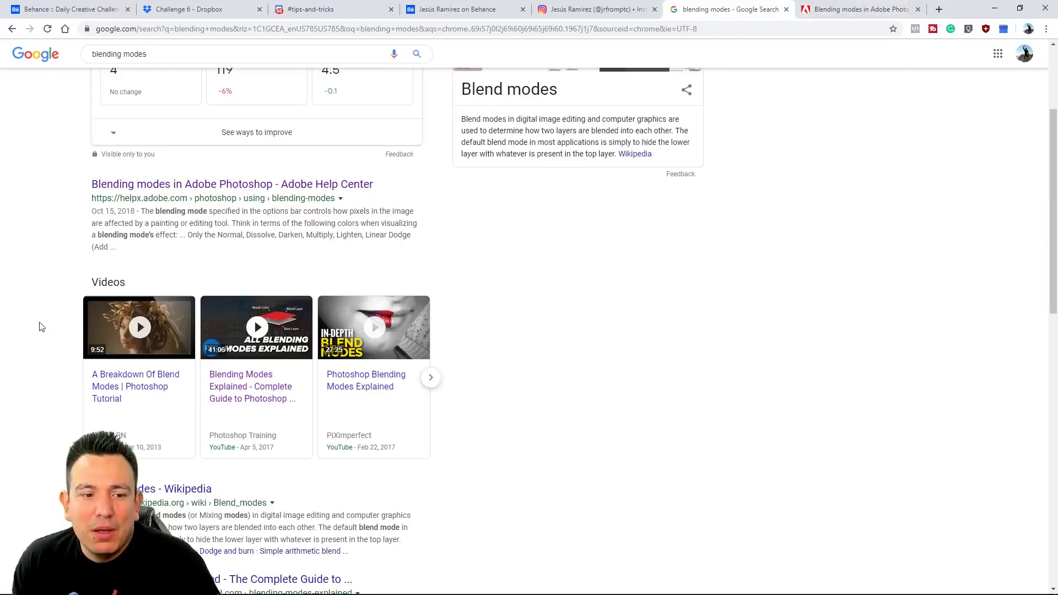
pyautogui.scroll(-2, 43, 319)
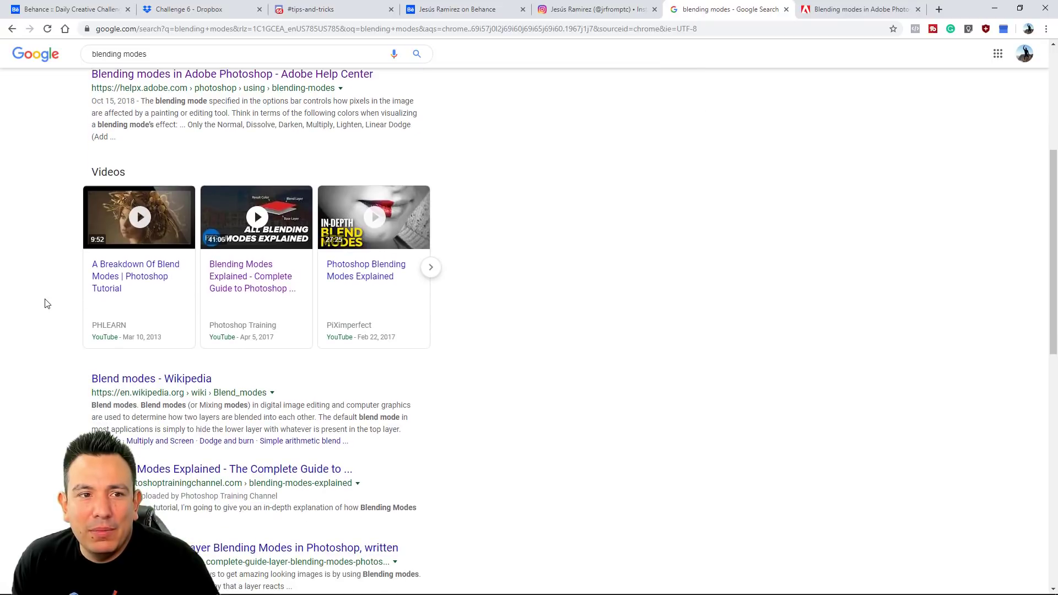
pyautogui.scroll(2, 46, 304)
pyautogui.scroll(-4, 57, 272)
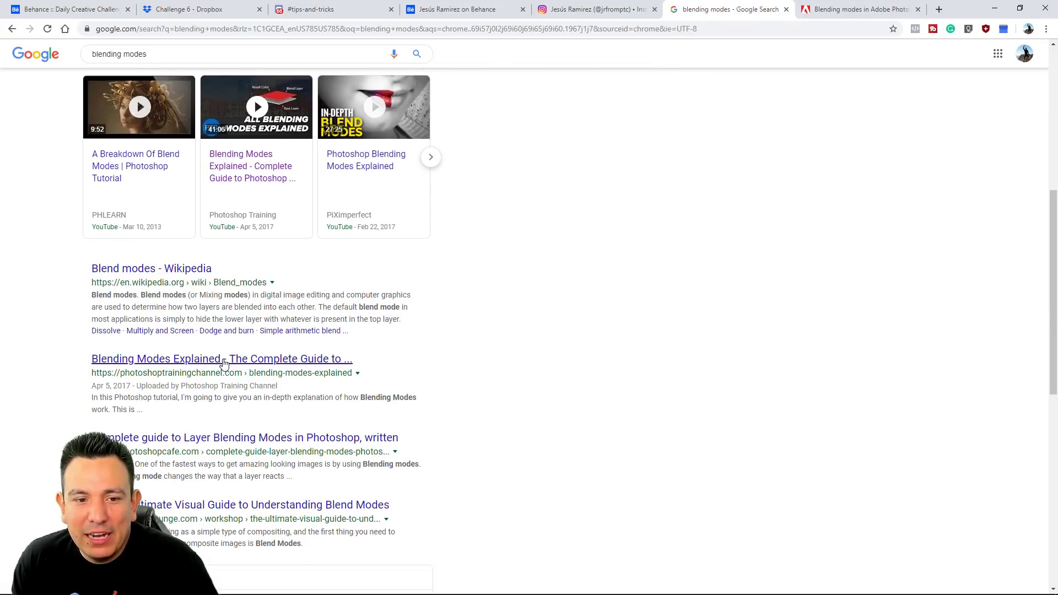
pyautogui.click(174, 365)
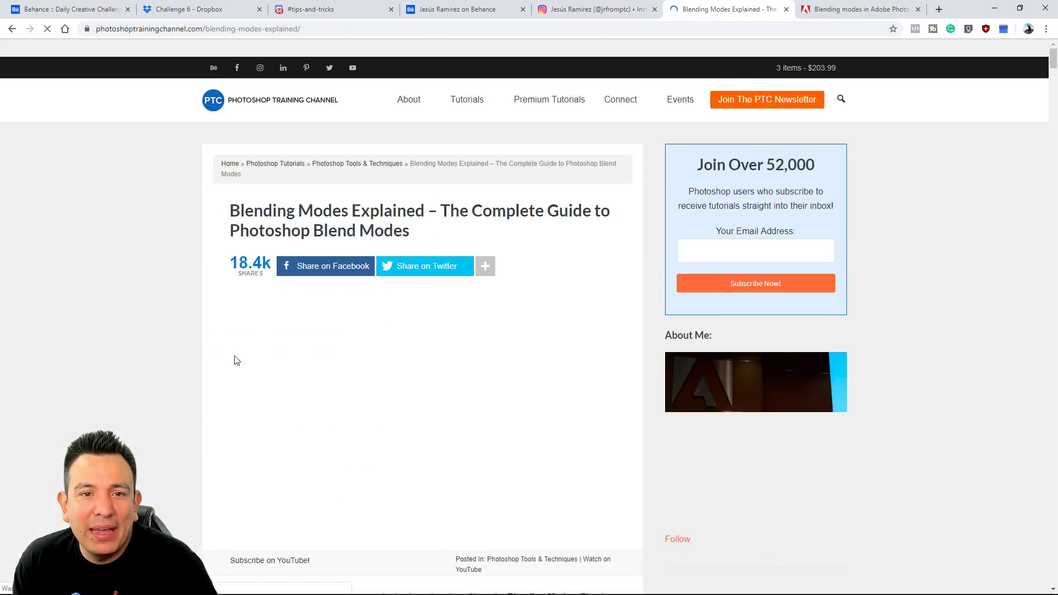
pyautogui.scroll(-3, 147, 286)
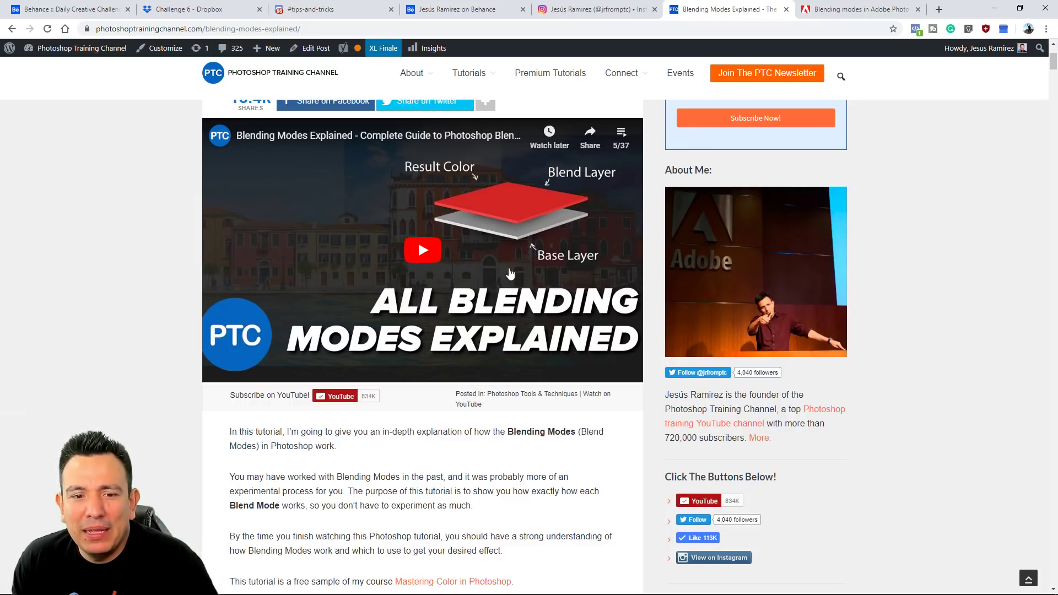
# Step: Skim the Blending Modes Explained guide, examining the mode categories, example images and the keyboard shortcuts section
pyautogui.scroll(-7, 499, 270)
pyautogui.scroll(-13, 499, 271)
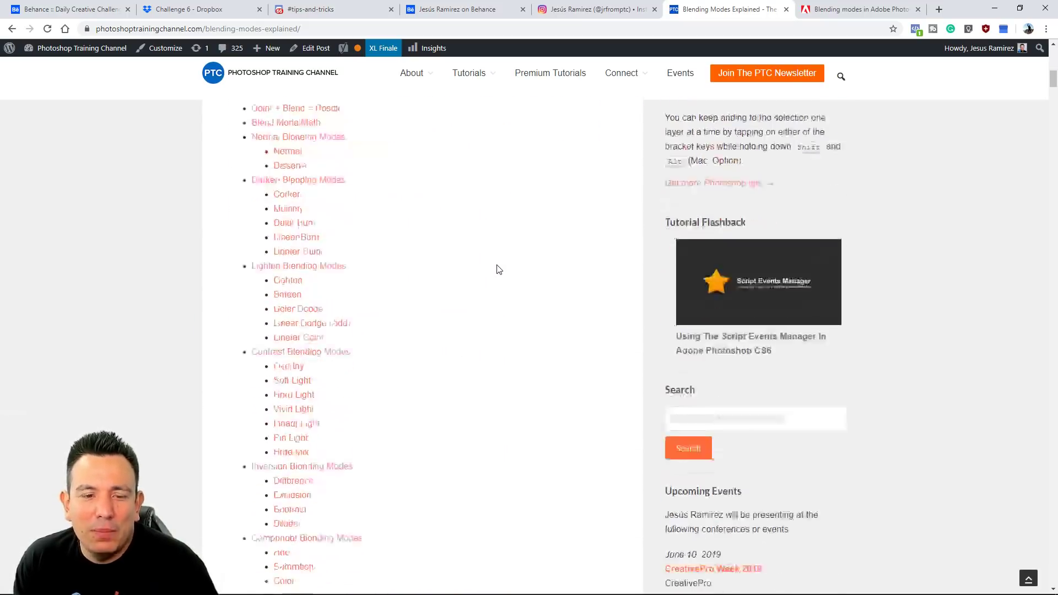
pyautogui.scroll(-20, 498, 269)
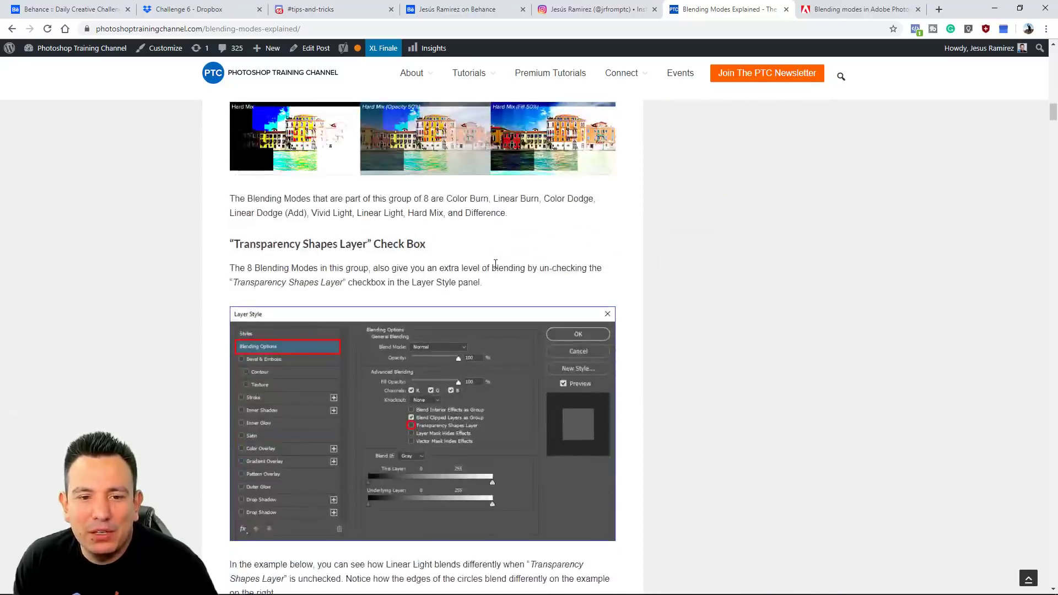
pyautogui.scroll(-20, 495, 271)
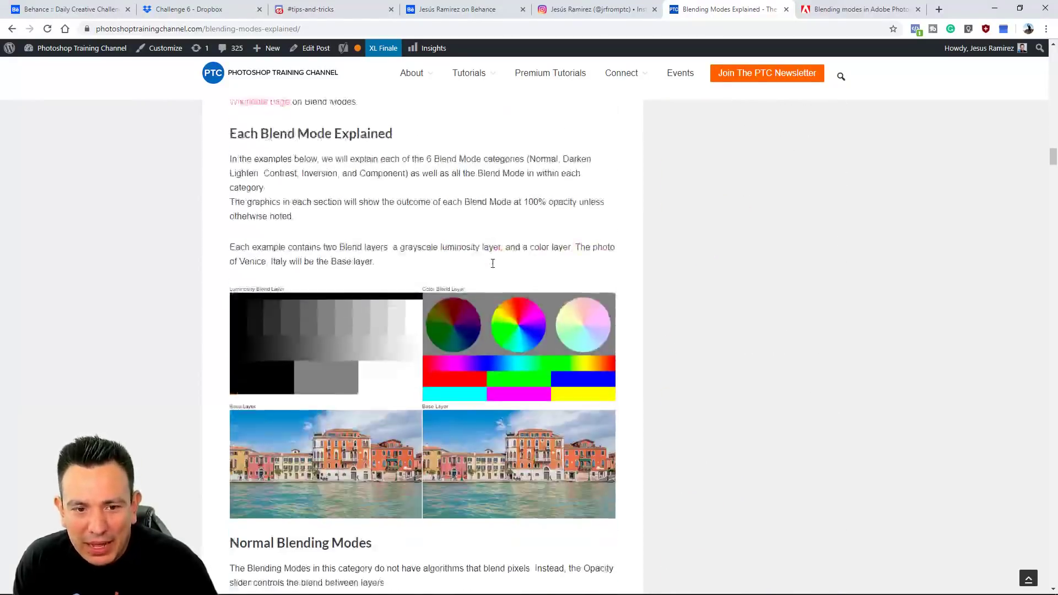
pyautogui.scroll(-6, 490, 282)
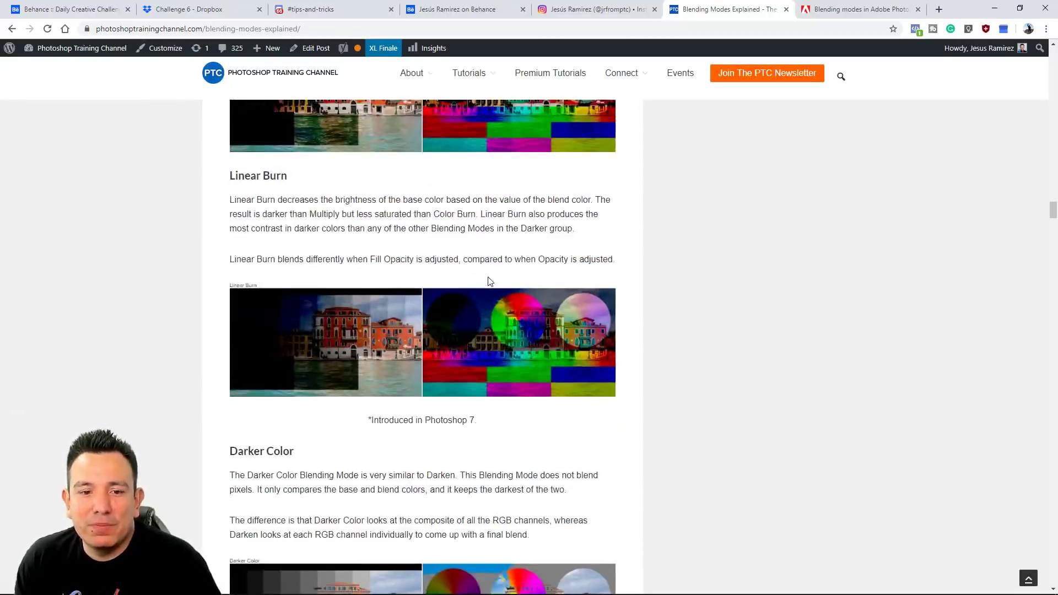
pyautogui.scroll(-19, 490, 281)
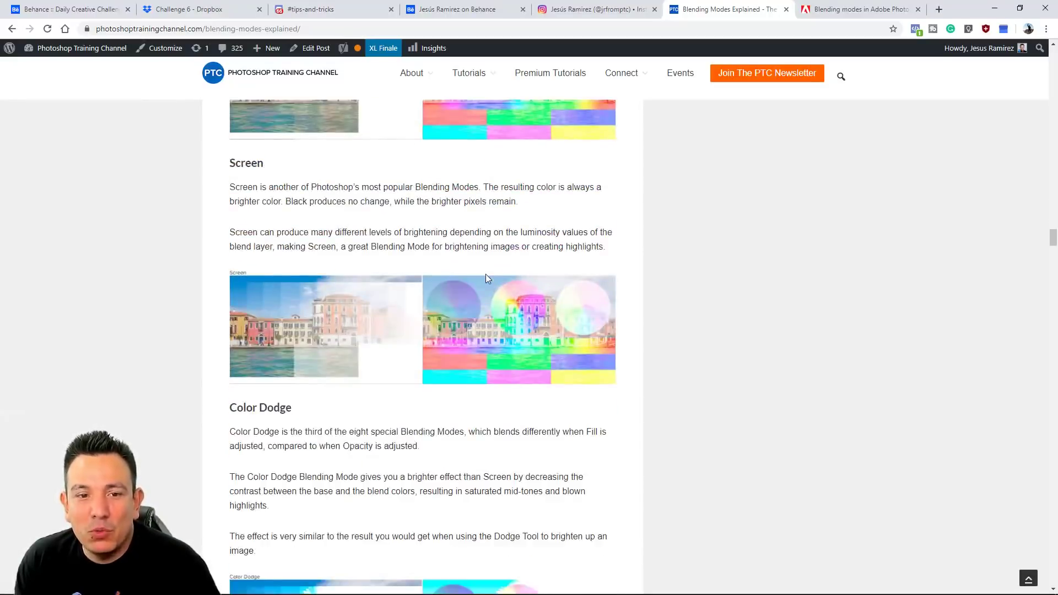
pyautogui.scroll(-18, 485, 283)
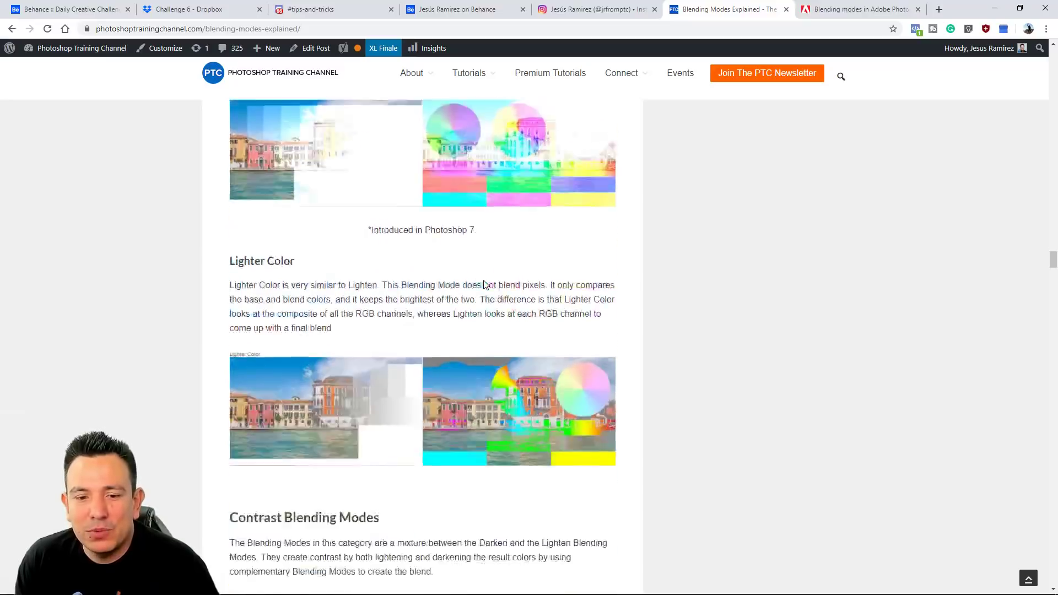
pyautogui.scroll(-20, 484, 287)
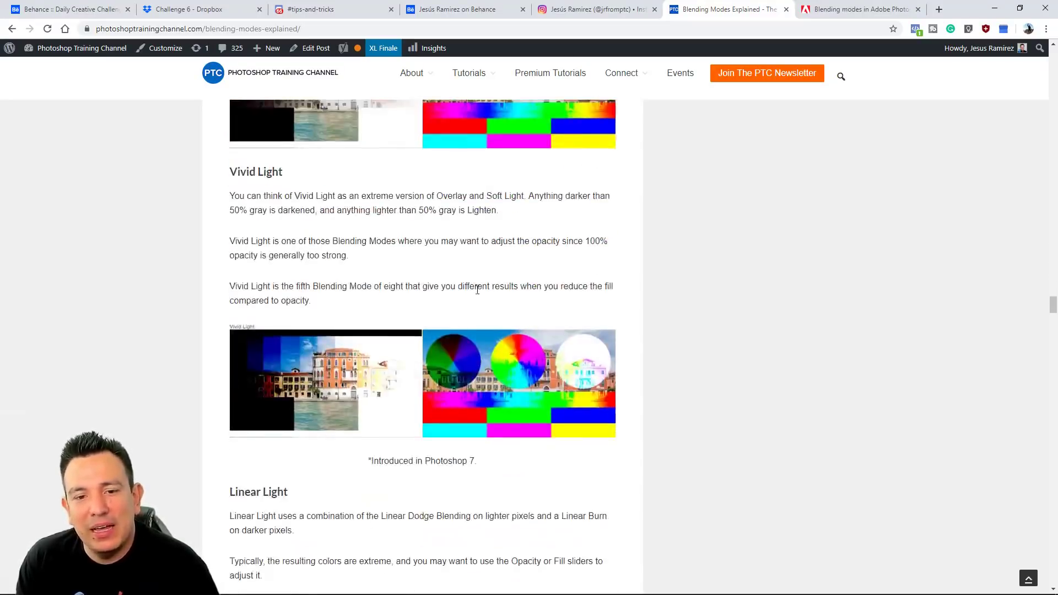
pyautogui.scroll(-20, 475, 298)
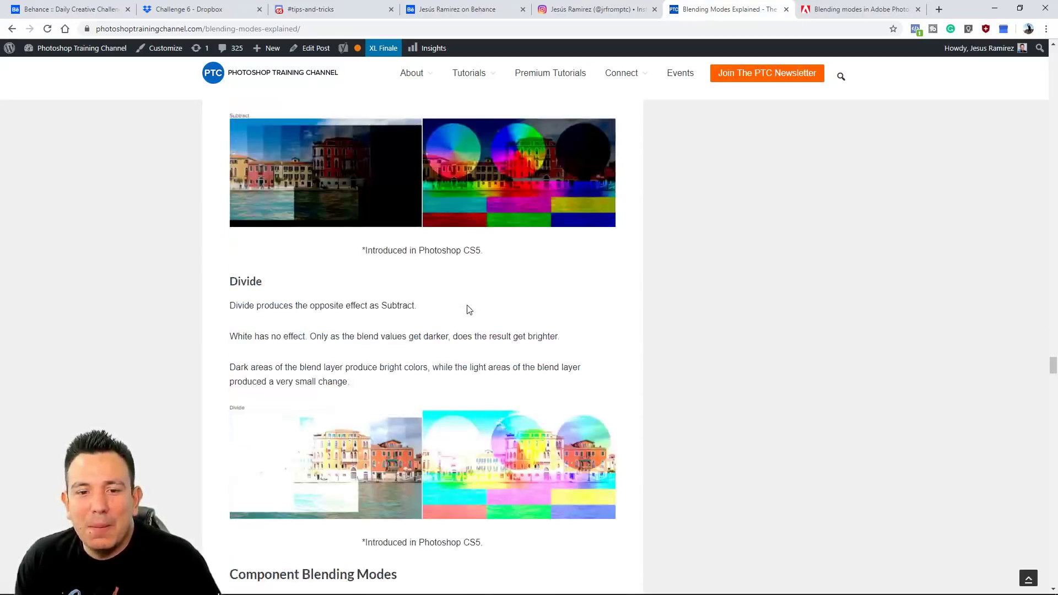
pyautogui.scroll(-20, 469, 309)
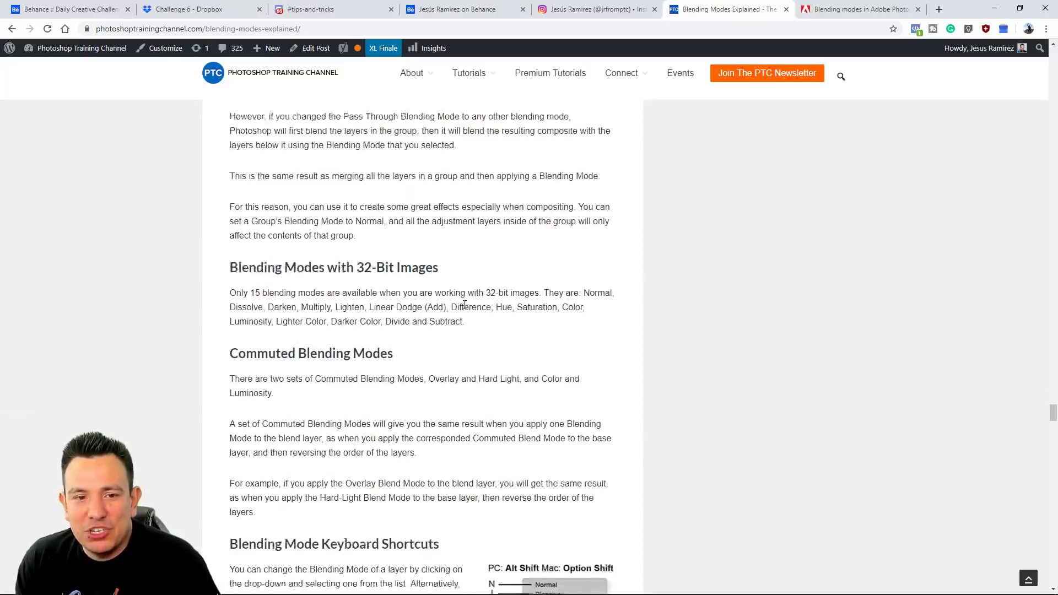
pyautogui.scroll(-6, 462, 310)
pyautogui.scroll(13, 461, 275)
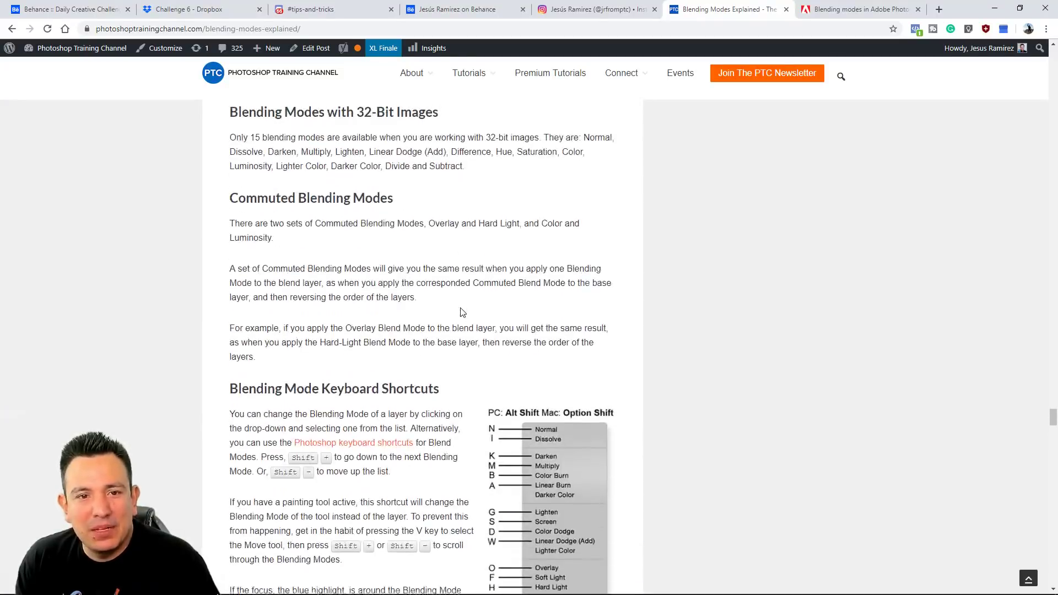
# Step: Put the web address of the Blending Modes Explained guide on the clipboard for sharing
pyautogui.click(275, 30)
pyautogui.rightClick(275, 30)
pyautogui.click(295, 75)
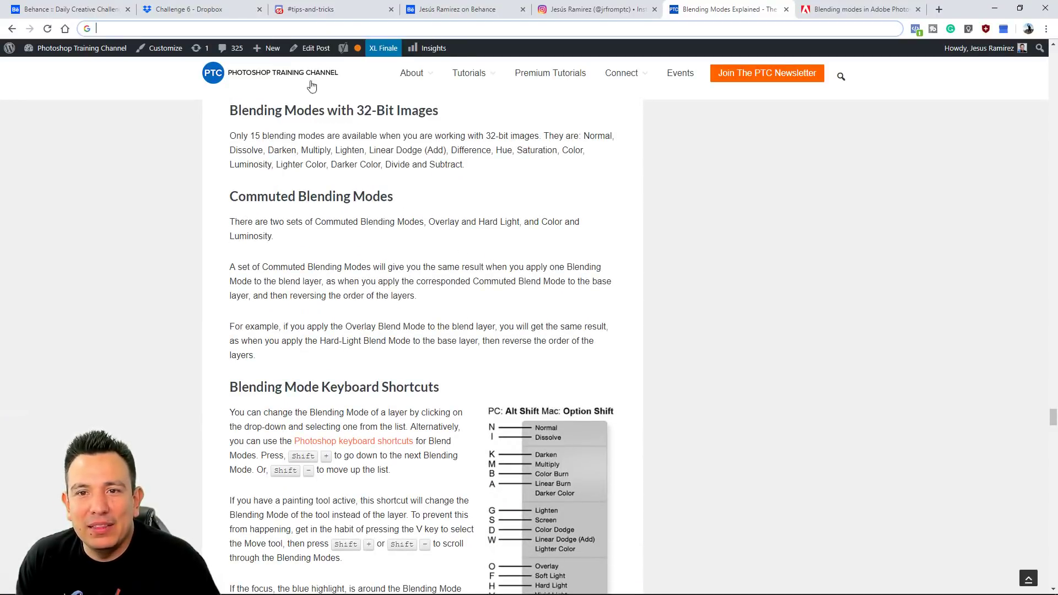
pyautogui.hotkey('alt', 'Tab')
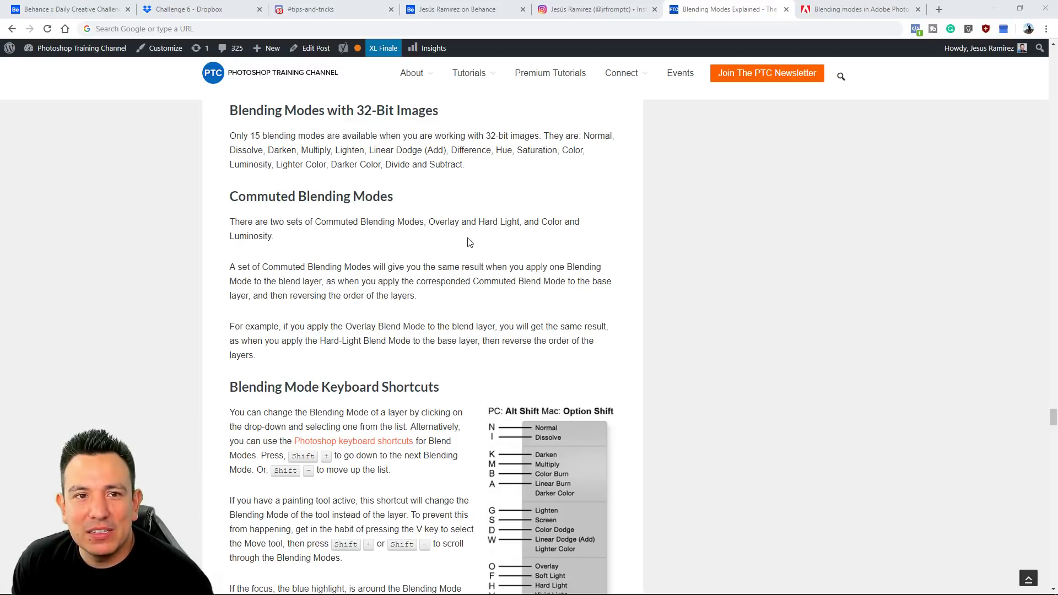
# Step: Return to the "blending modes" search results and look over the listed articles and videos
pyautogui.click(11, 30)
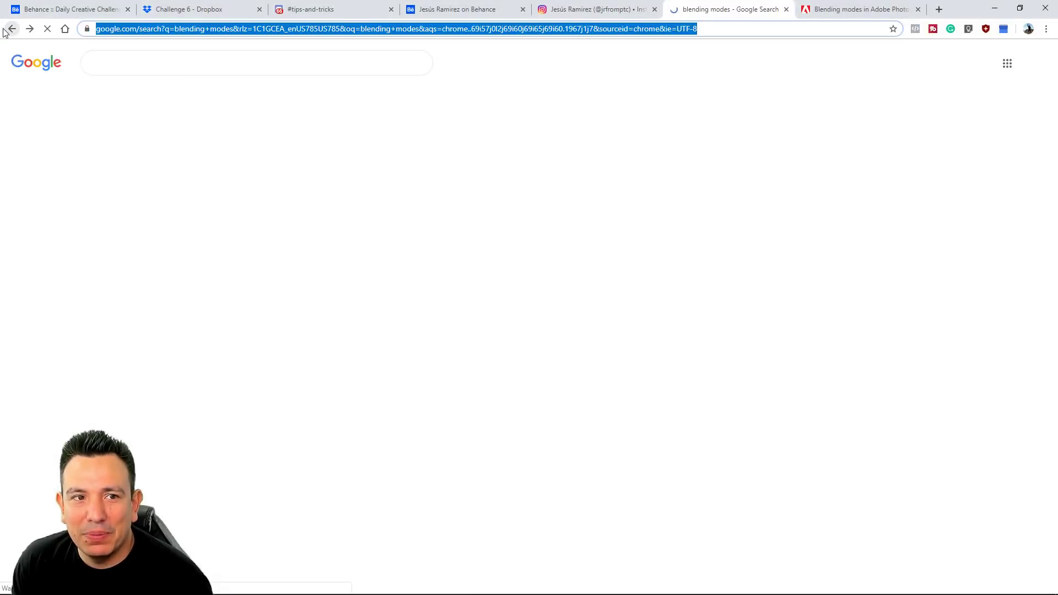
pyautogui.tripleClick(151, 63)
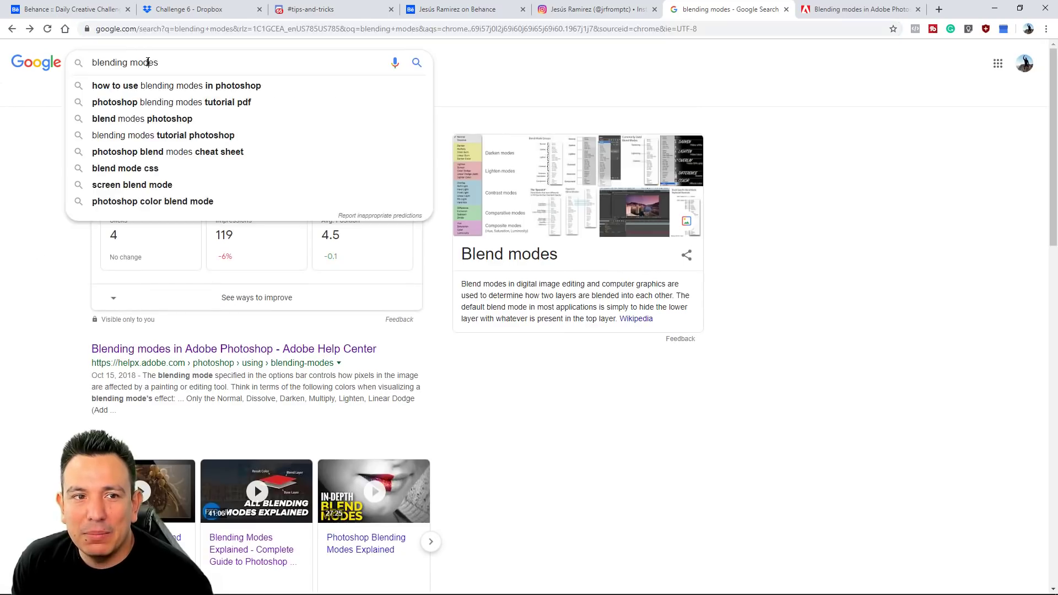
pyautogui.click(25, 307)
pyautogui.scroll(-4, 22, 308)
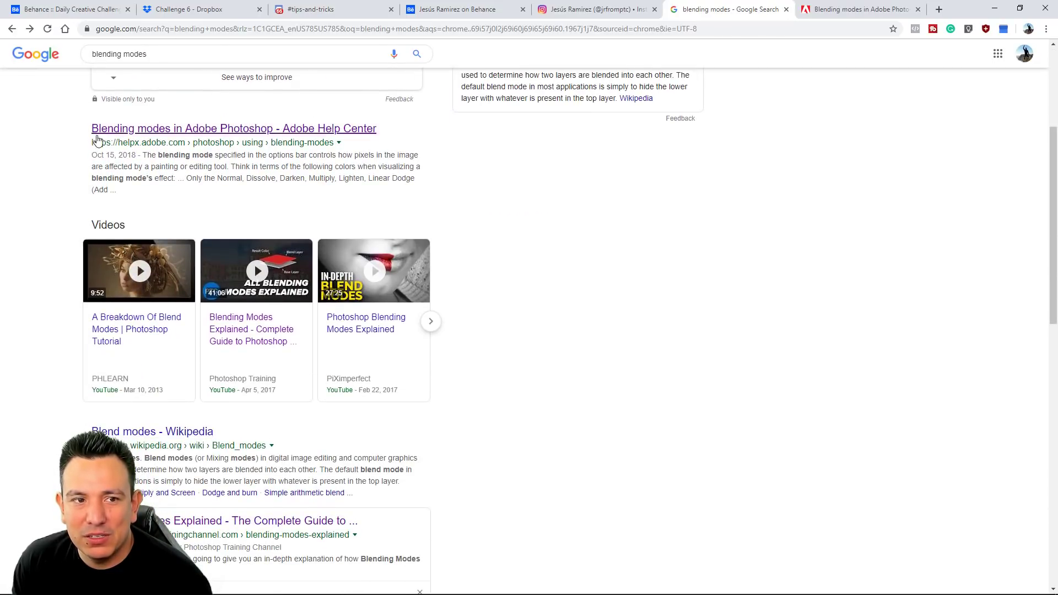
pyautogui.scroll(-5, 160, 424)
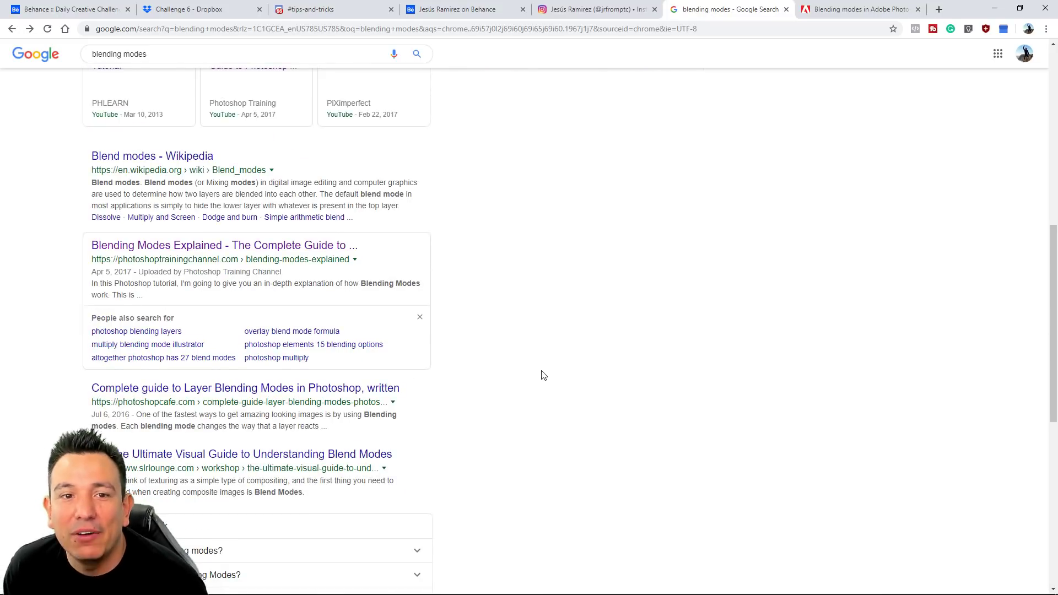
pyautogui.scroll(7, 543, 383)
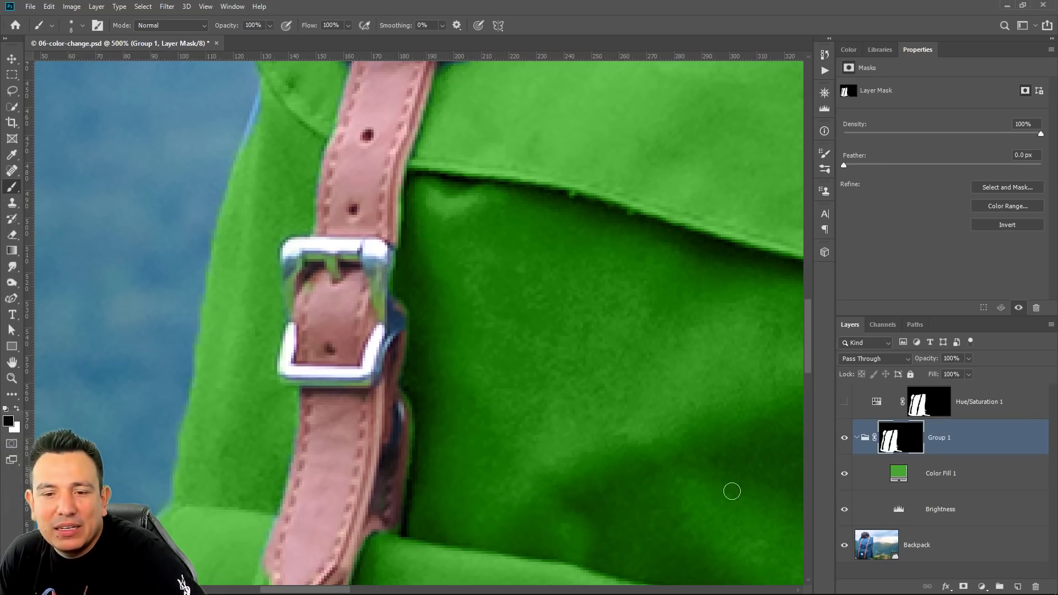
# Step: Switch to Photoshop, fit the whole image in view and change the Color Fill 1 layer's color to white (ffffff)
pyautogui.doubleClick(13, 364)
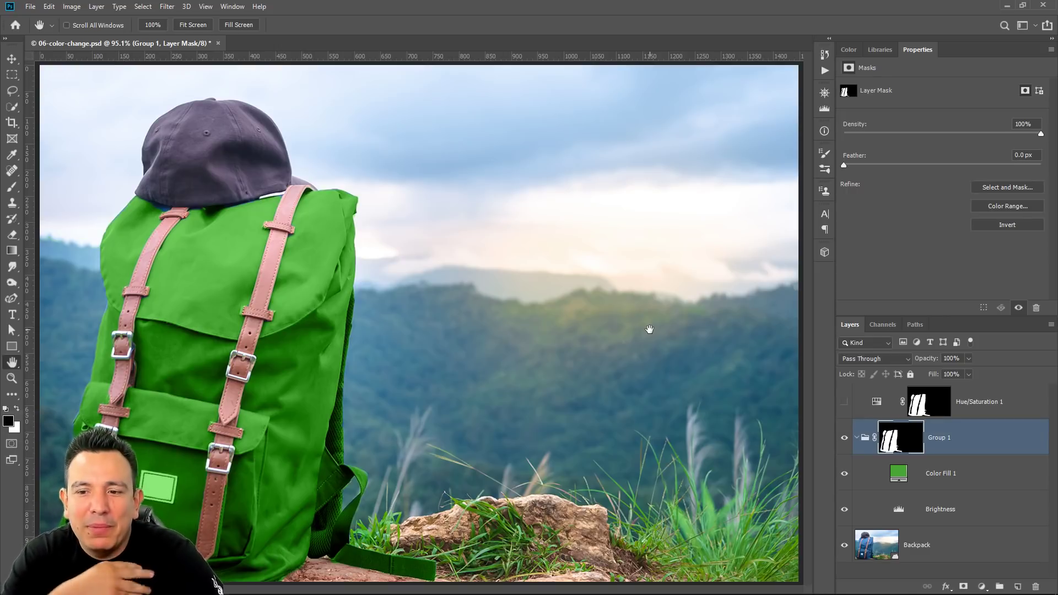
pyautogui.doubleClick(897, 473)
pyautogui.moveTo(457, 186); pyautogui.dragTo(372, 123)
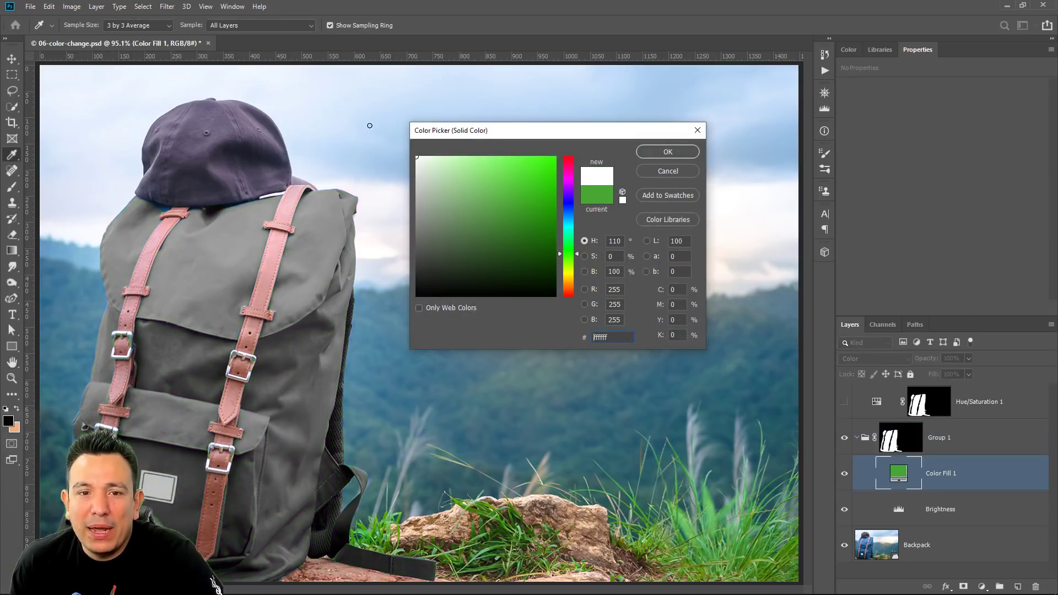
pyautogui.click(659, 153)
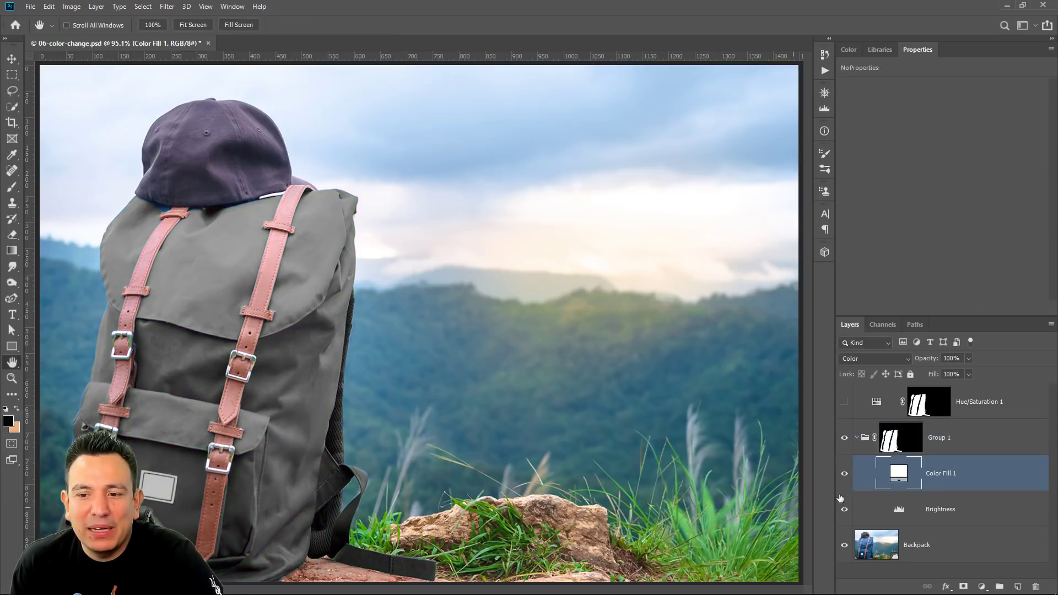
# Step: Brighten the backpack in the Brightness Levels layer with midtones 1.18, input white 105 and output white 231
pyautogui.click(891, 516)
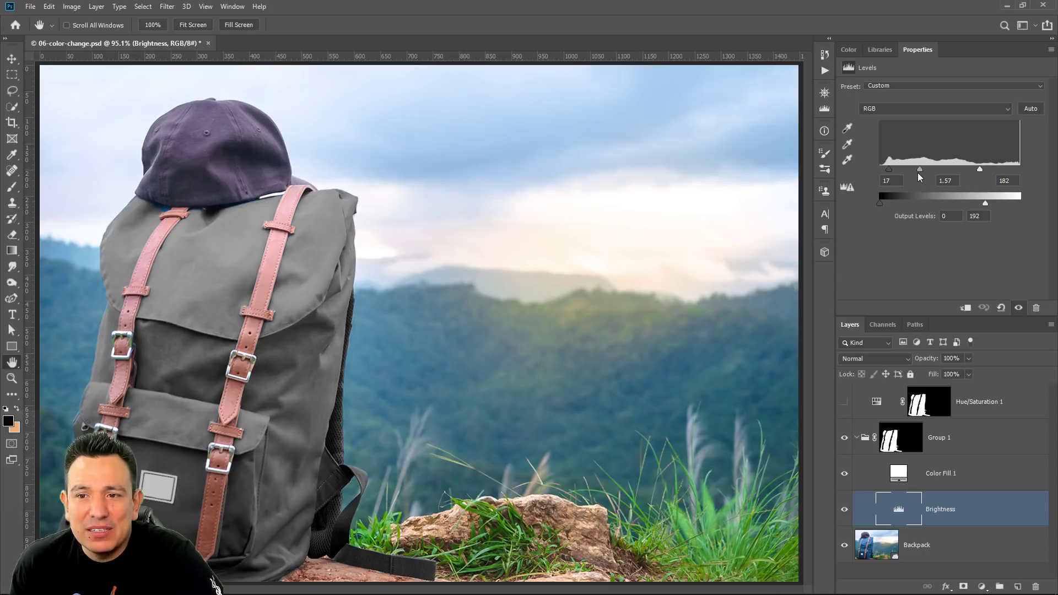
pyautogui.moveTo(919, 170); pyautogui.dragTo(901, 168)
pyautogui.moveTo(980, 168); pyautogui.dragTo(910, 175)
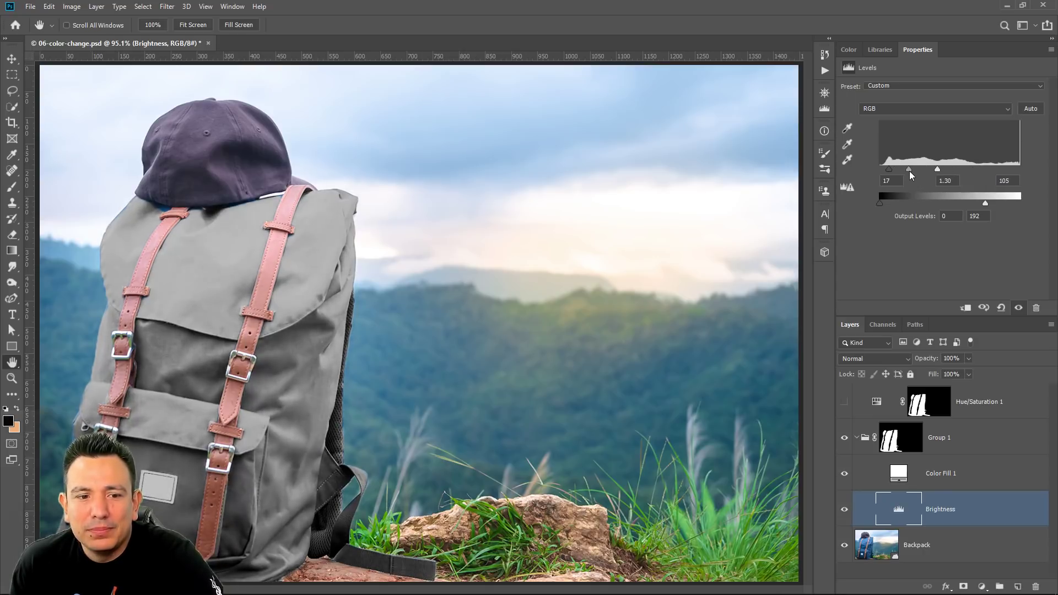
pyautogui.moveTo(988, 203); pyautogui.dragTo(1007, 209)
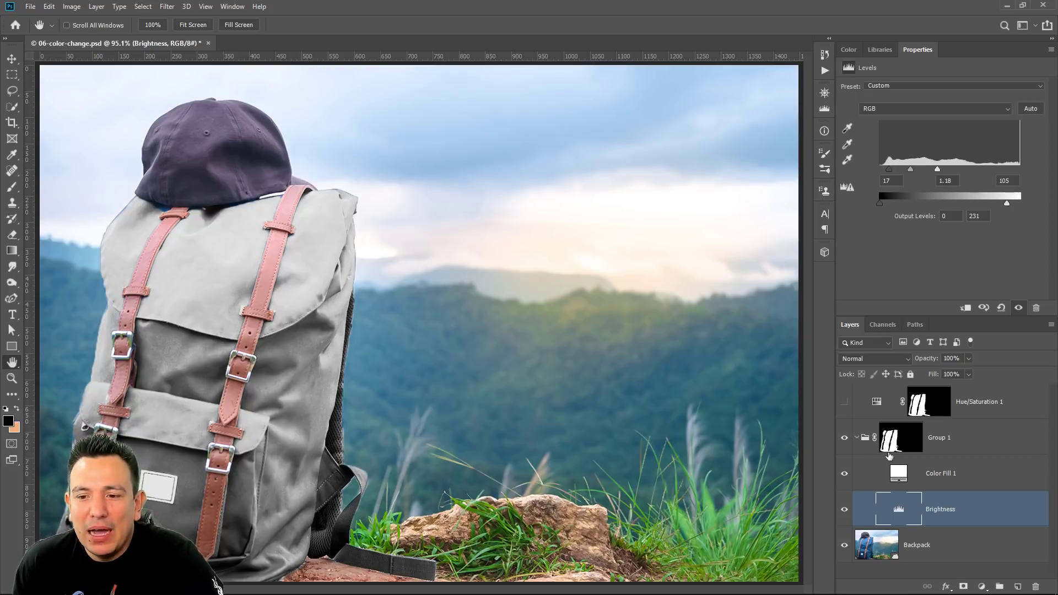
pyautogui.click(897, 476)
pyautogui.doubleClick(896, 477)
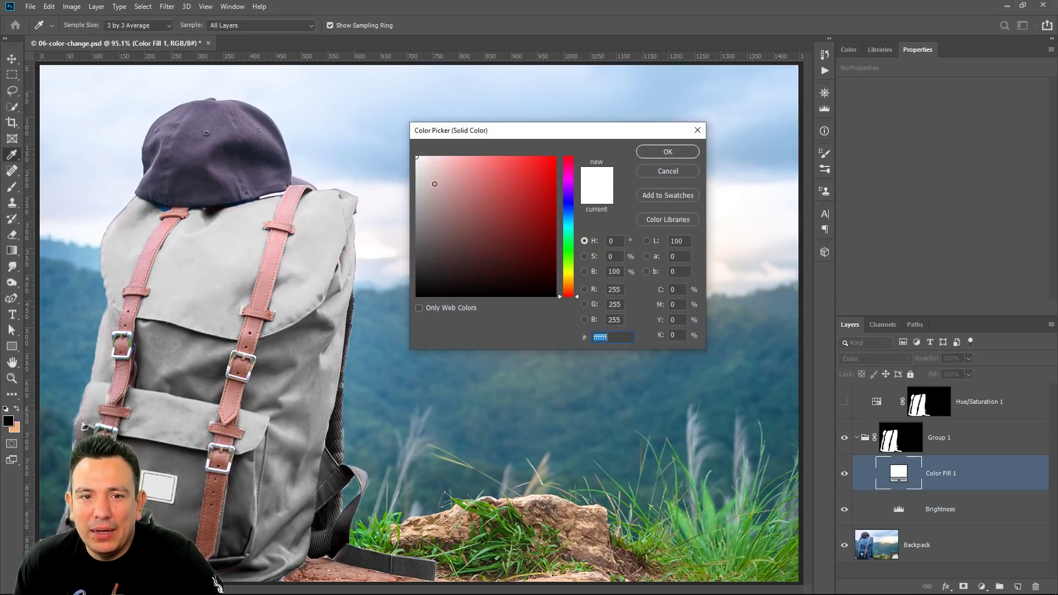
pyautogui.click(417, 225)
pyautogui.moveTo(386, 265)
pyautogui.mouseDown()
pyautogui.moveTo(371, 129)
pyautogui.moveTo(387, 350)
pyautogui.moveTo(378, 137)
pyautogui.mouseUp()
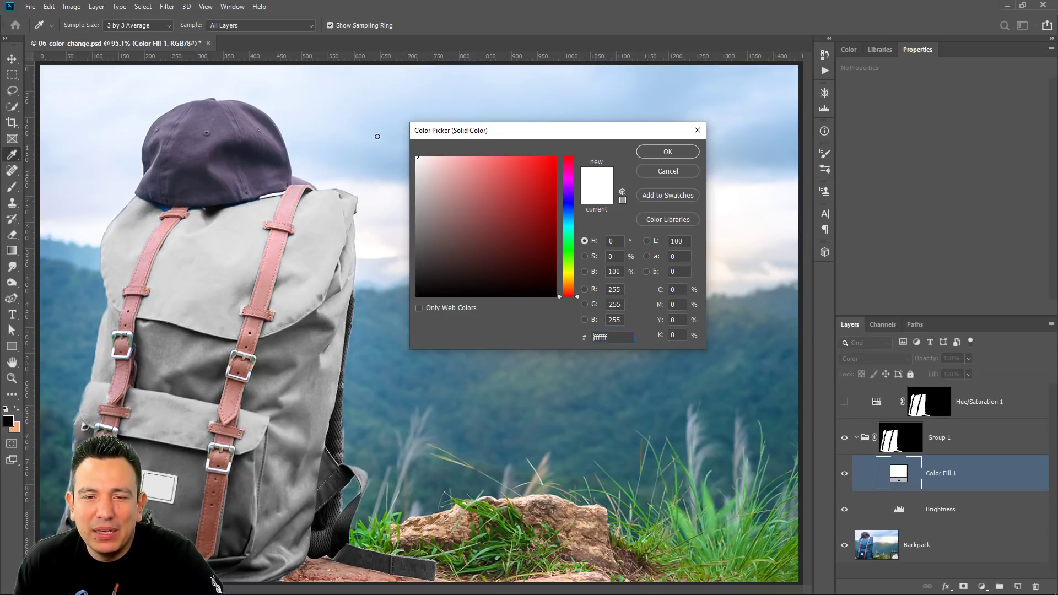
pyautogui.click(663, 172)
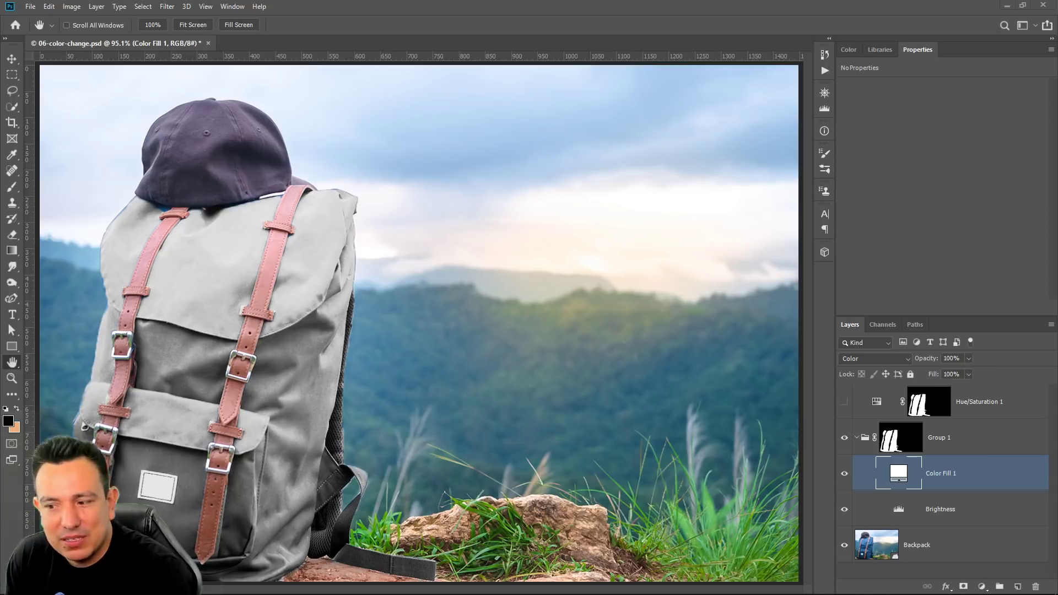
# Step: Switch to Chrome, open the current-challenge channel of the Adobe Photoshop Discord server and browse the posted challenge work
pyautogui.hotkey('alt', 'Tab')
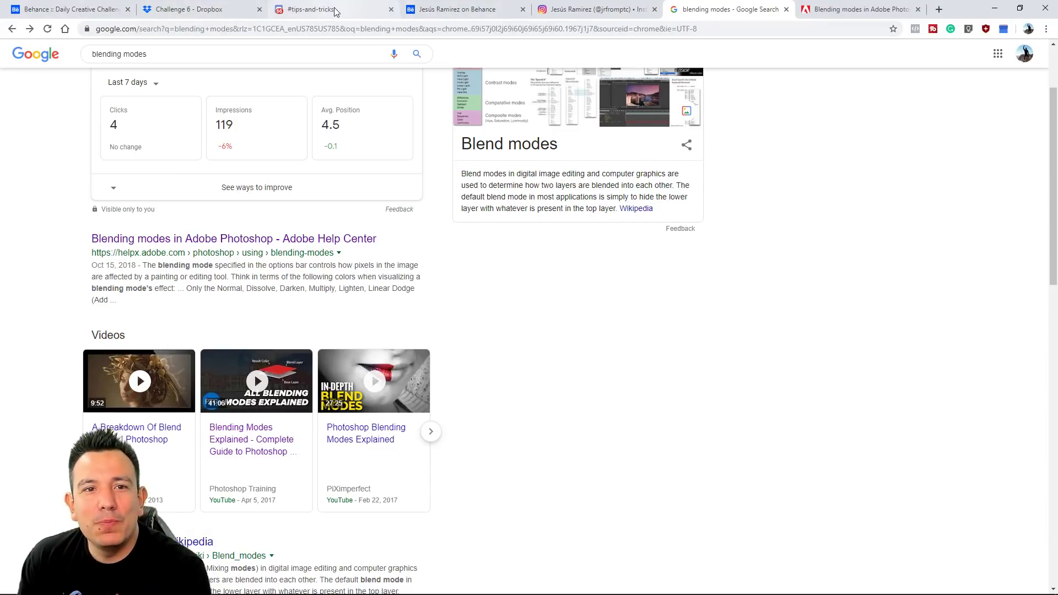
pyautogui.click(311, 10)
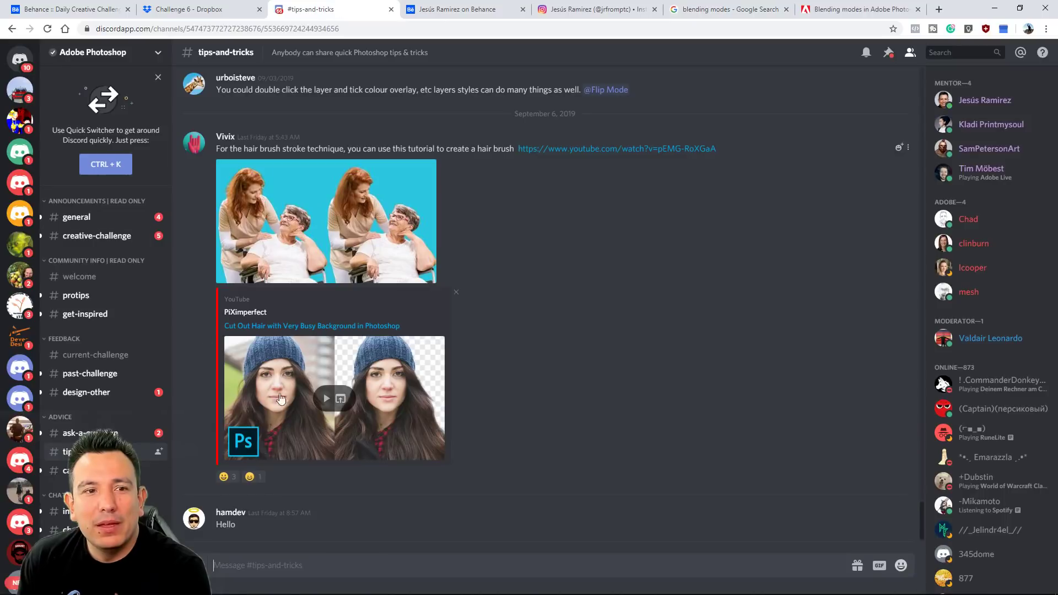
pyautogui.click(95, 355)
pyautogui.scroll(-10, 478, 326)
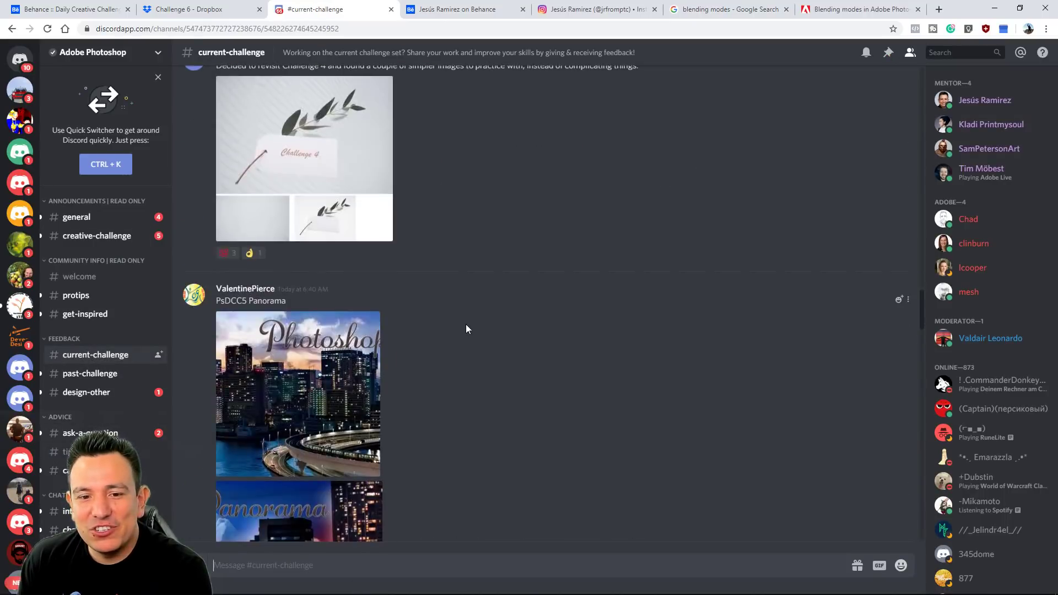
pyautogui.scroll(-5, 713, 237)
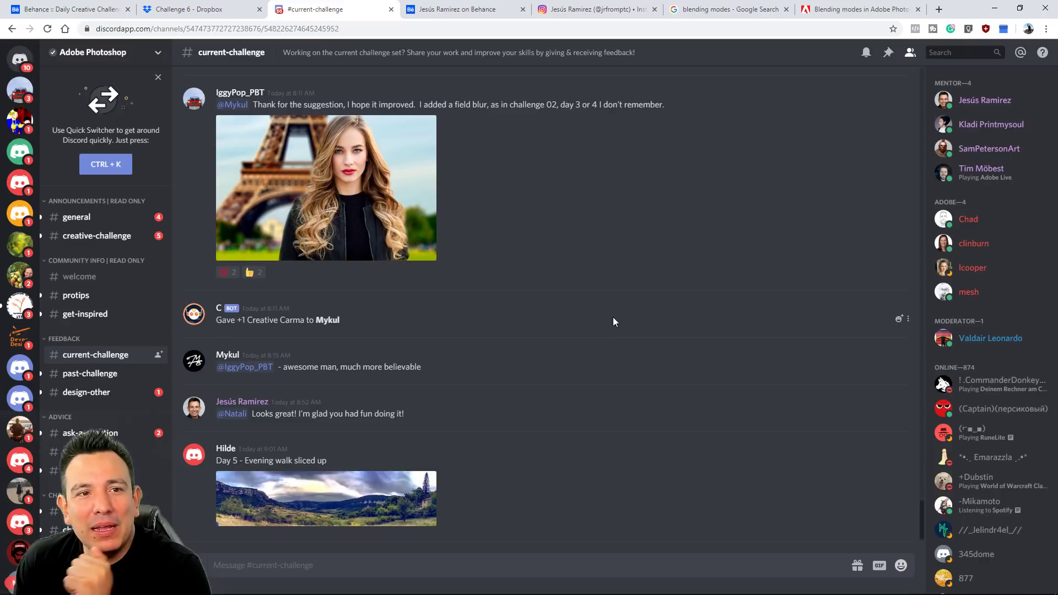
# Step: Go to the Behance Daily Creative Challenge page and review its unlocked challenges, including Adjust Colors
pyautogui.click(69, 10)
pyautogui.scroll(15, 200, 156)
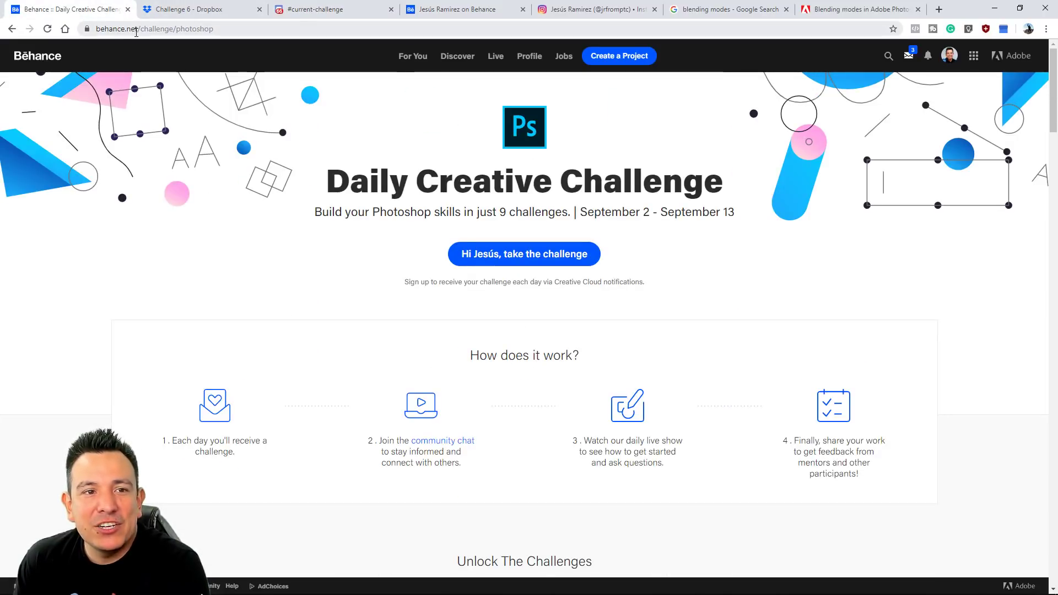
pyautogui.scroll(-8, 193, 201)
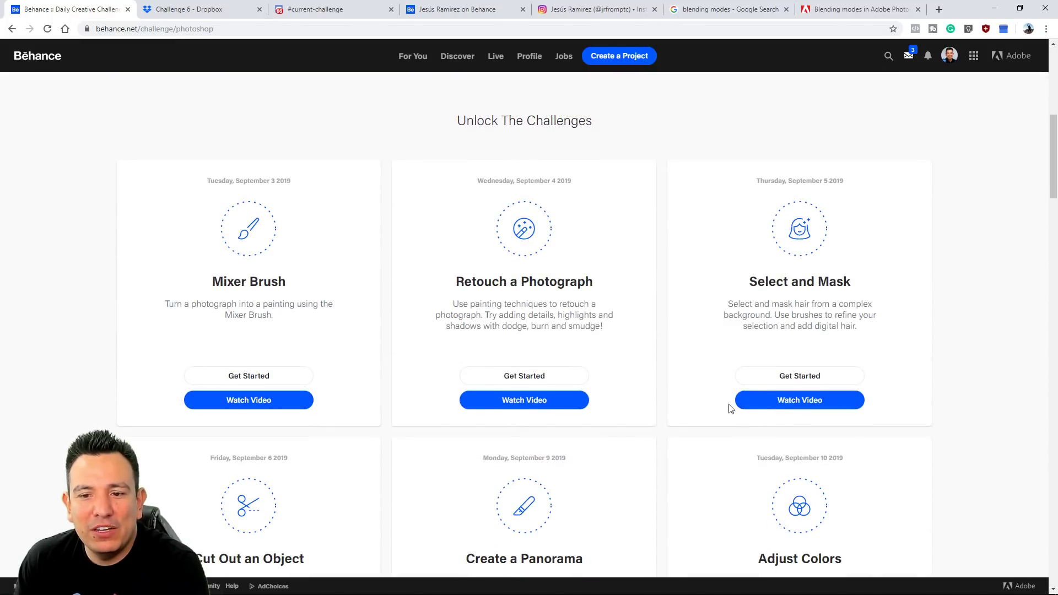
pyautogui.scroll(-3, 772, 410)
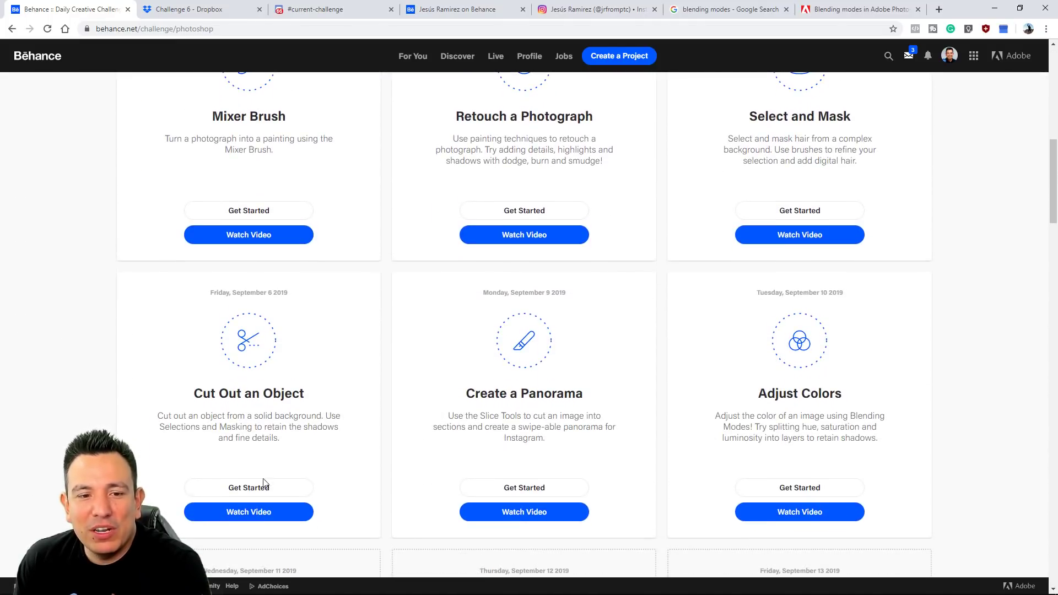
pyautogui.scroll(-4, 687, 371)
pyautogui.scroll(4, 674, 367)
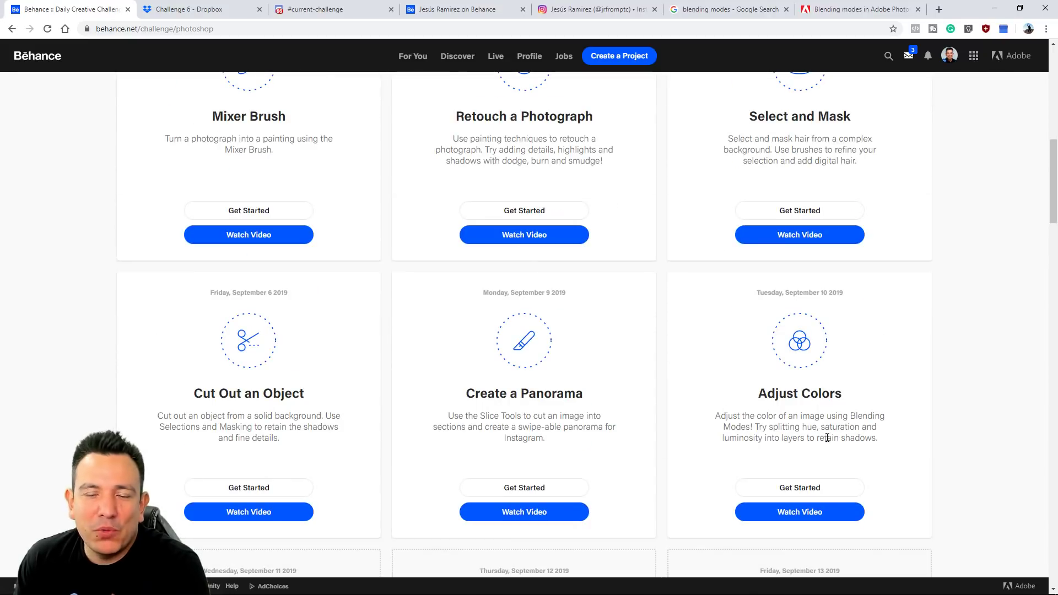
pyautogui.scroll(4, 331, 330)
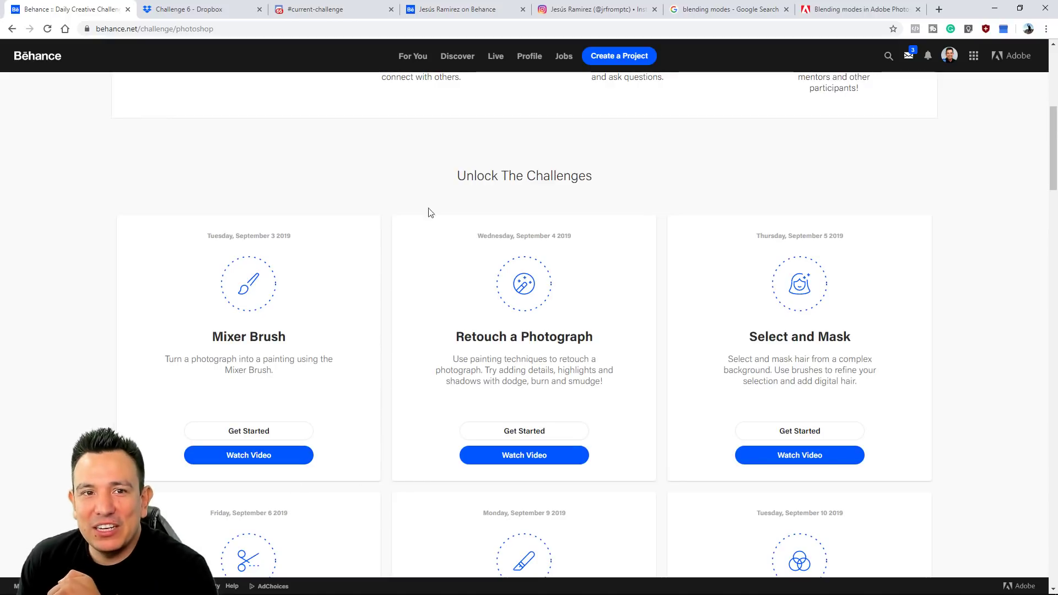
# Step: Revisit the Discord current-challenge channel, and return to the list of challenges on the Behance page
pyautogui.click(345, 10)
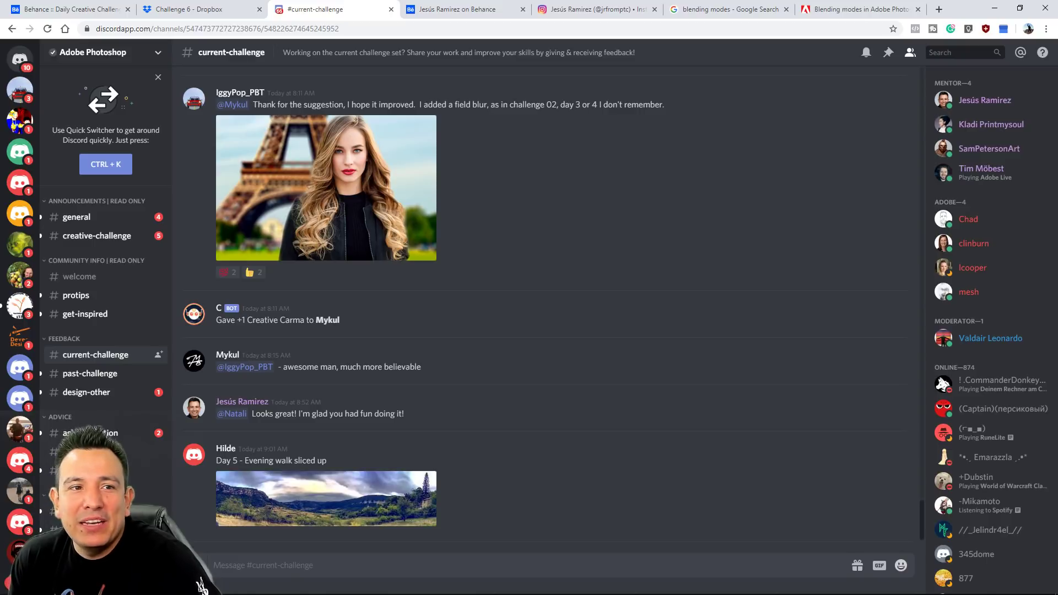
pyautogui.click(77, 10)
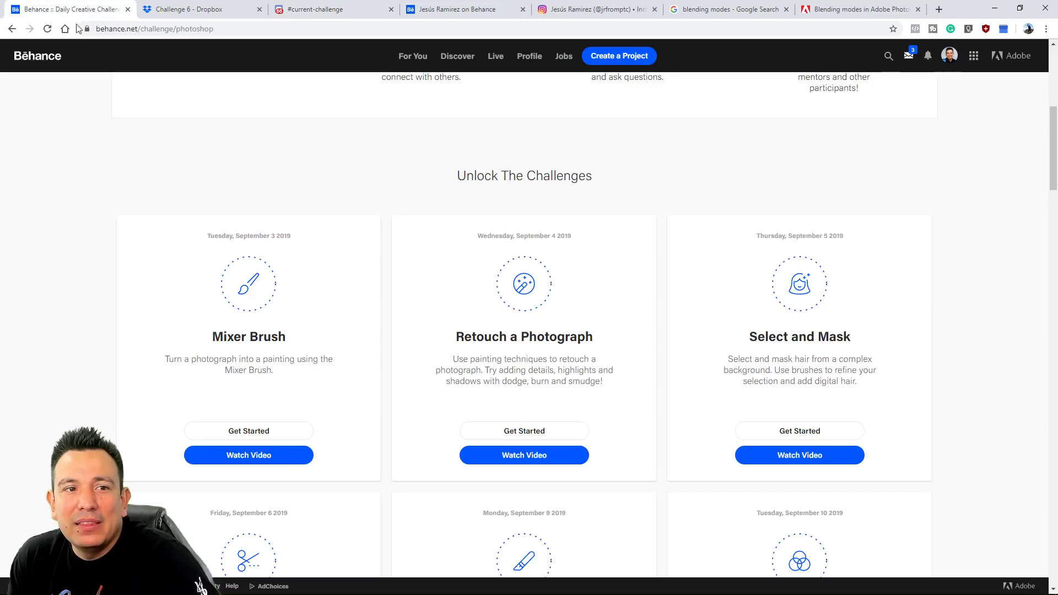
pyautogui.scroll(-8, 449, 307)
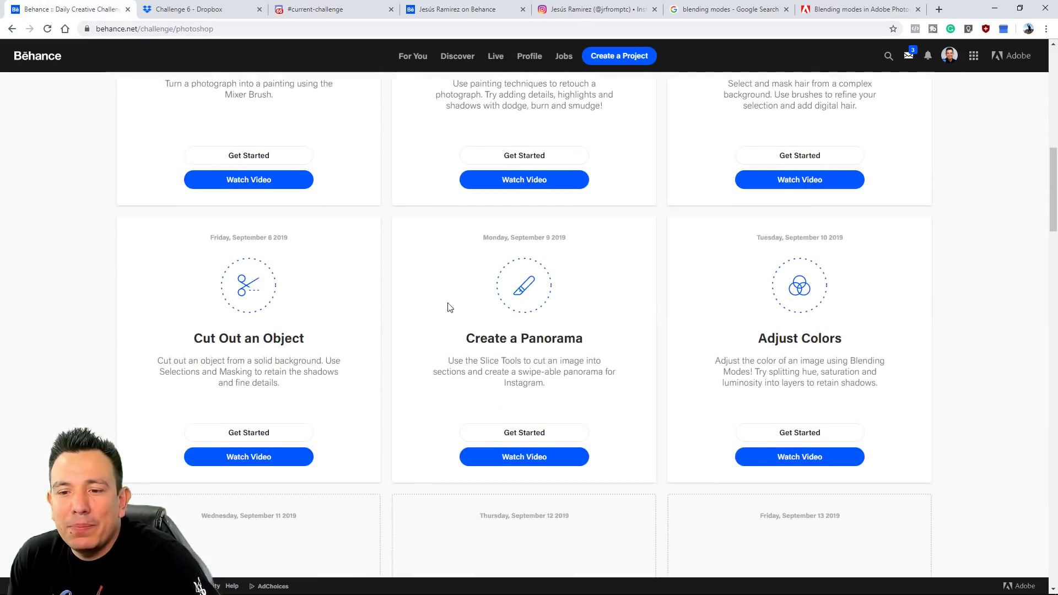